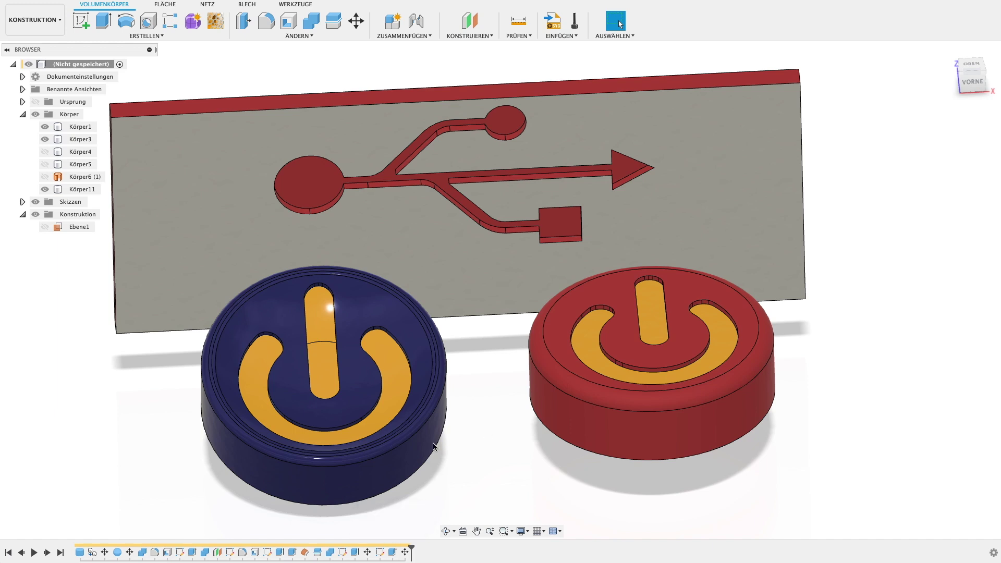
Orbit the finished model, select the button cap and the USB plate, then clear the selection.
mouse_move(456, 339)
middle_mouse_down("shift")
mouse_move(456, 235)
mouse_move(473, 304)
mouse_move(458, 291)
mouse_move(461, 350)
middle_mouse_up("shift")
left_click(396, 373)
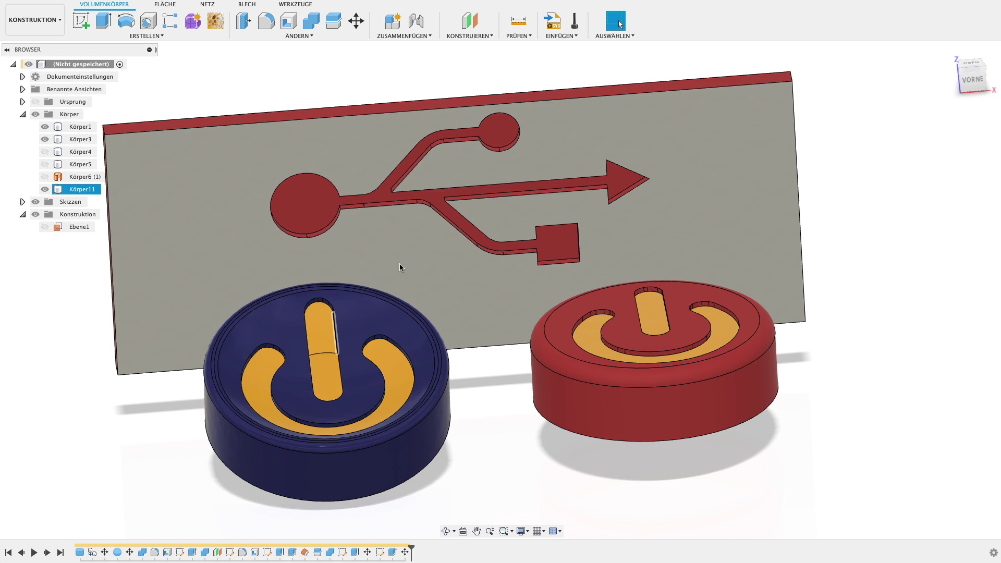
left_click(424, 222)
left_click(805, 243)
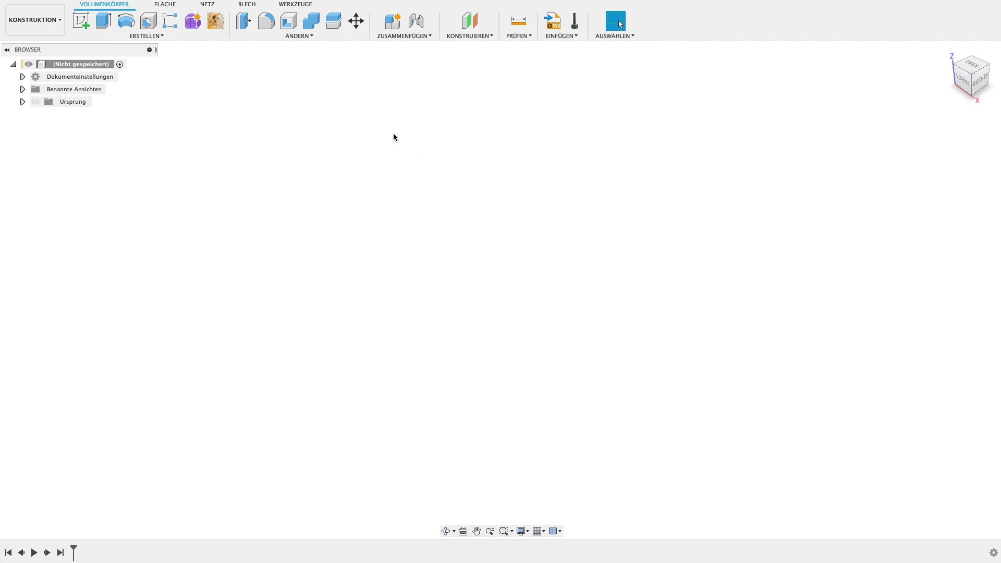
Create a cylinder 50 mm in diameter and 15 mm tall, centred on the ground-plane origin.
left_click(98, 36)
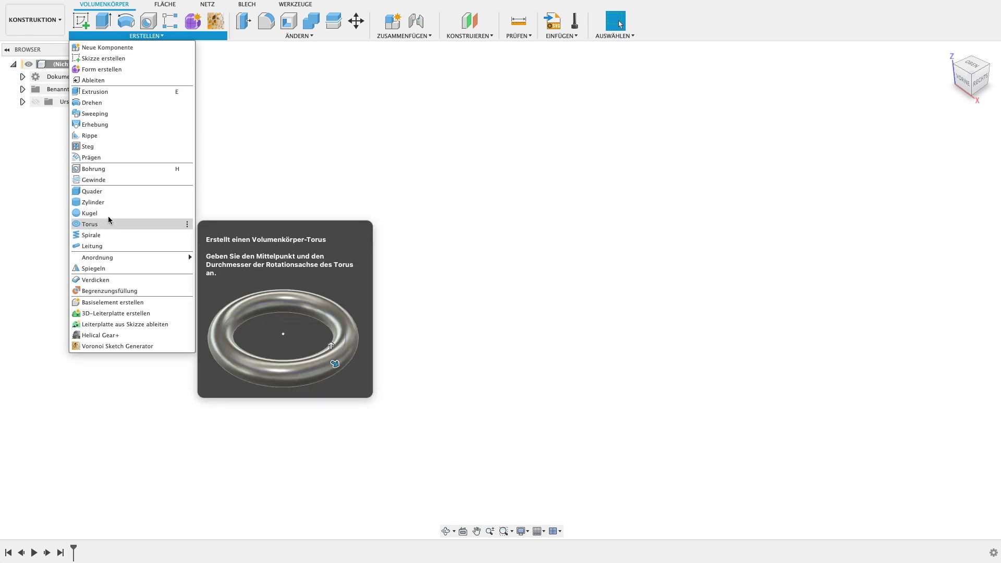
left_click(114, 203)
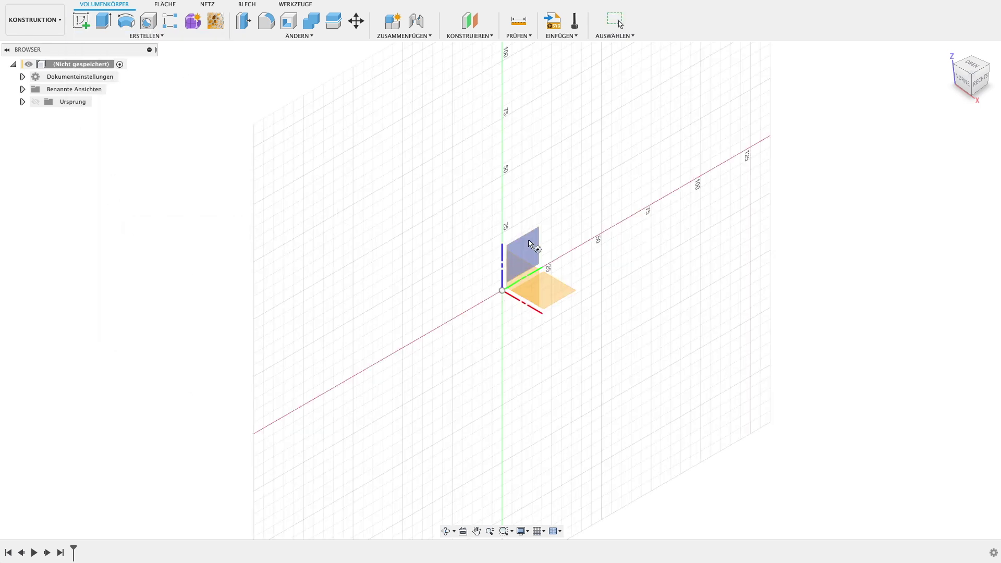
left_click(496, 304)
key("Escape")
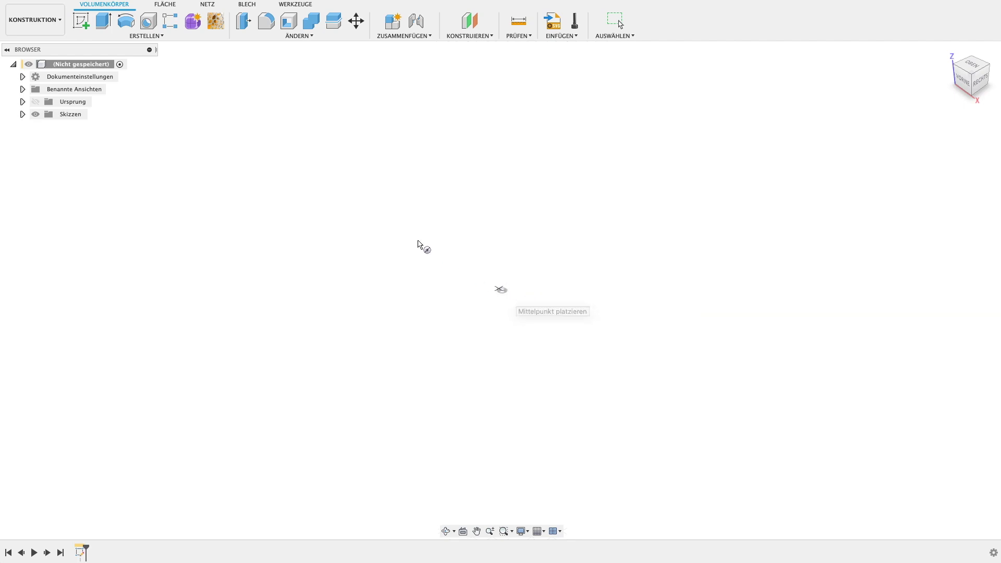
left_click(155, 37)
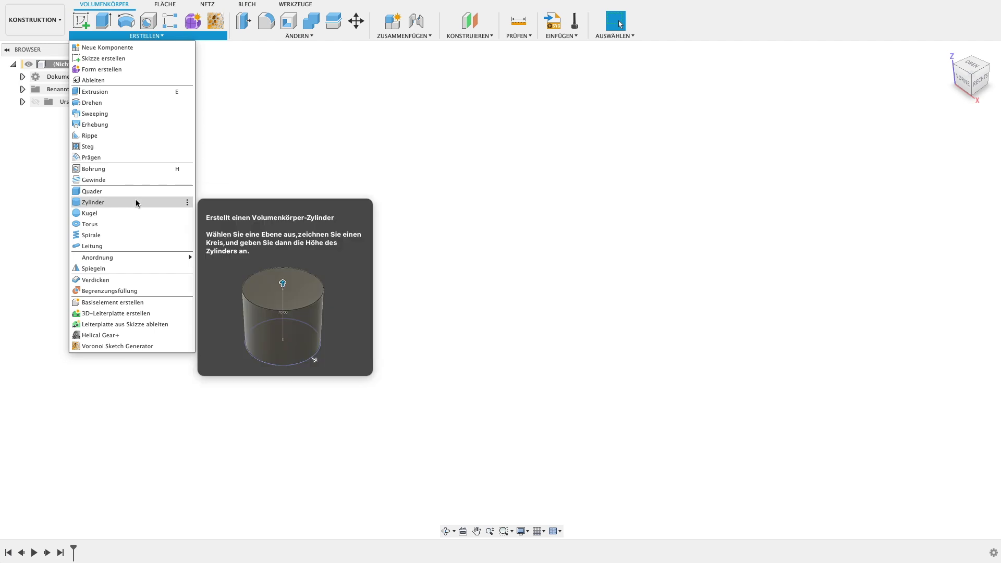
left_click(138, 201)
left_click(543, 302)
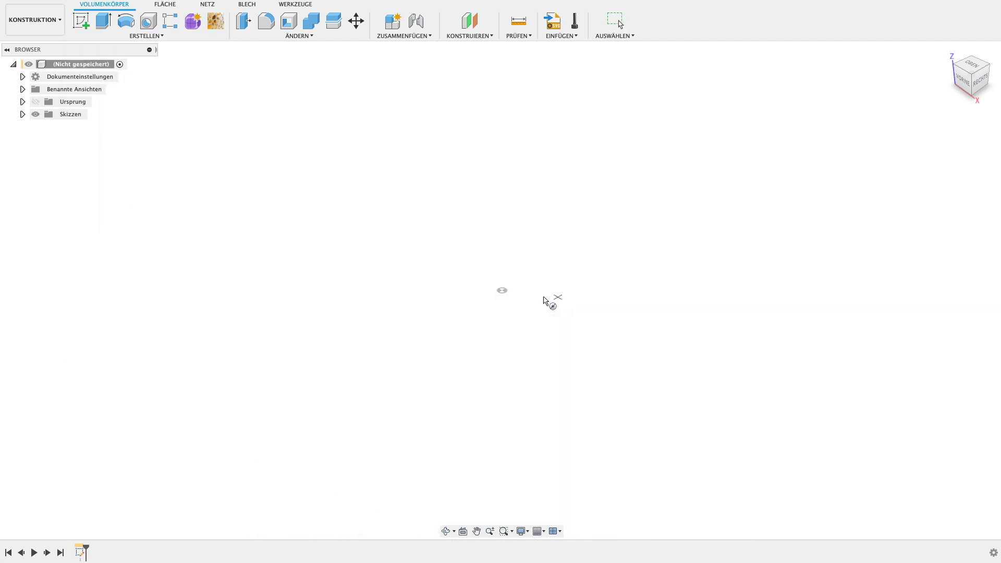
left_click(503, 291)
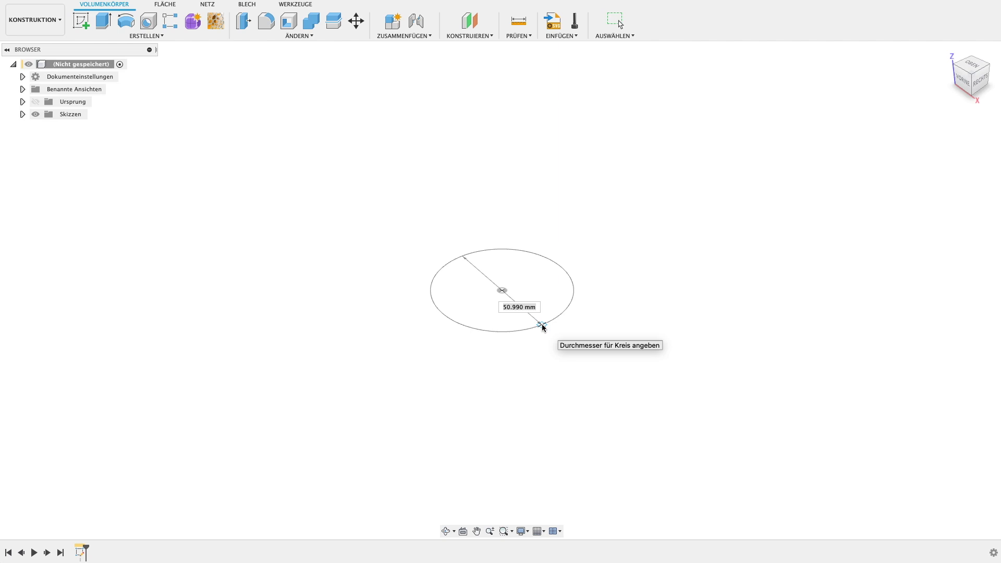
type("50")
key("Return")
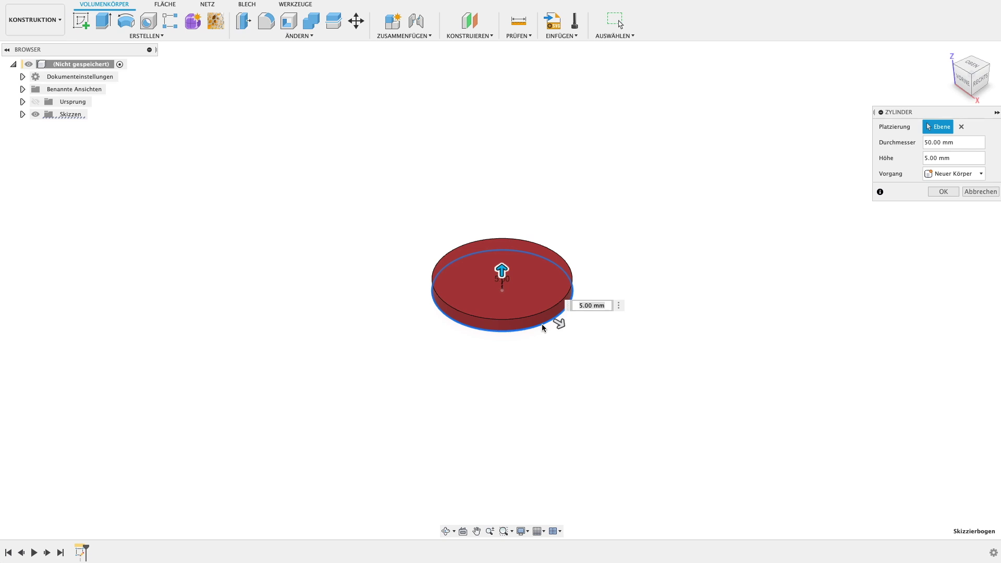
key("Return")
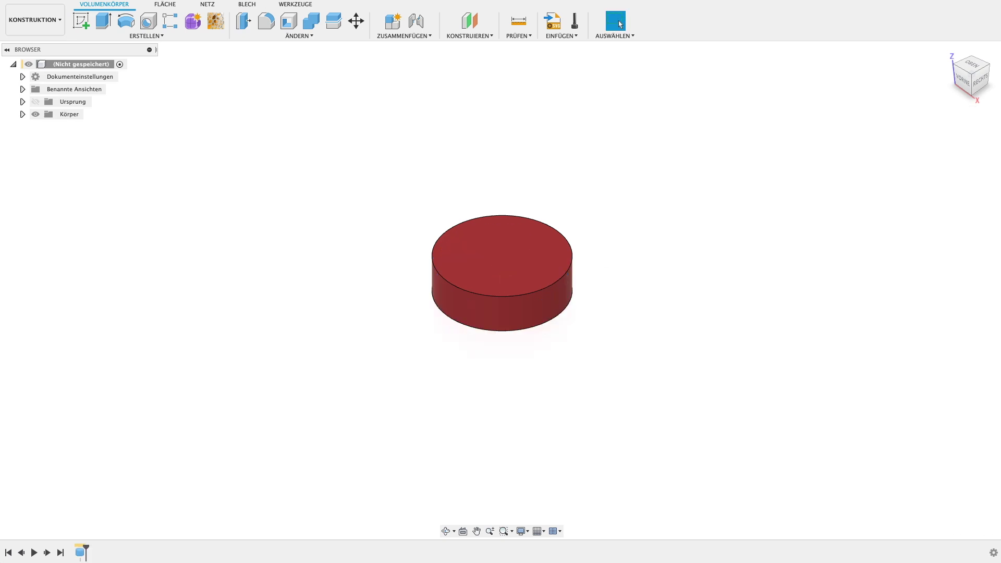
mouse_move(467, 179)
middle_mouse_down("shift")
mouse_move(516, 177)
mouse_move(548, 156)
mouse_move(552, 179)
middle_mouse_up("shift")
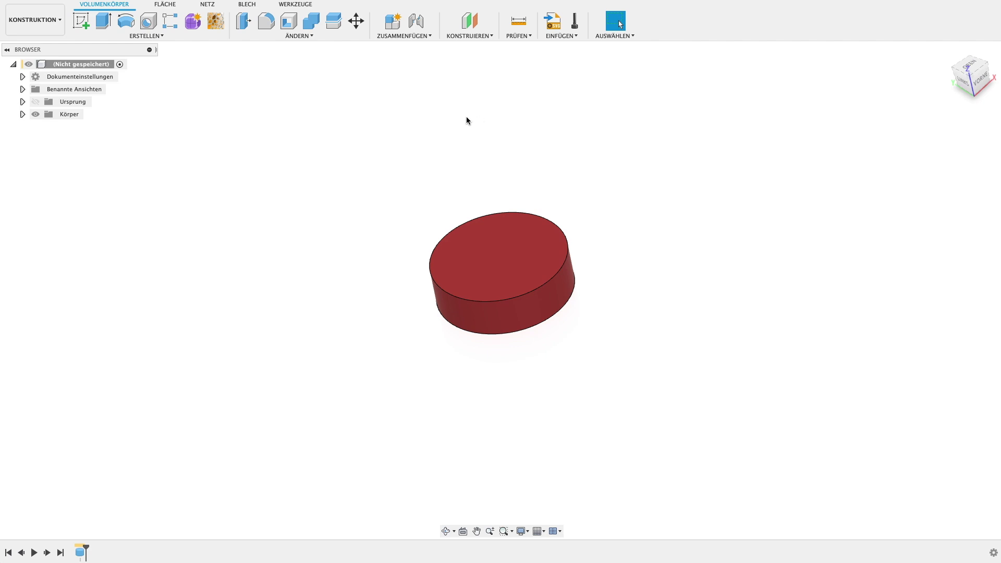
Create a 90 mm sphere as a new body, centred on the cylinder's top face.
left_click(129, 35)
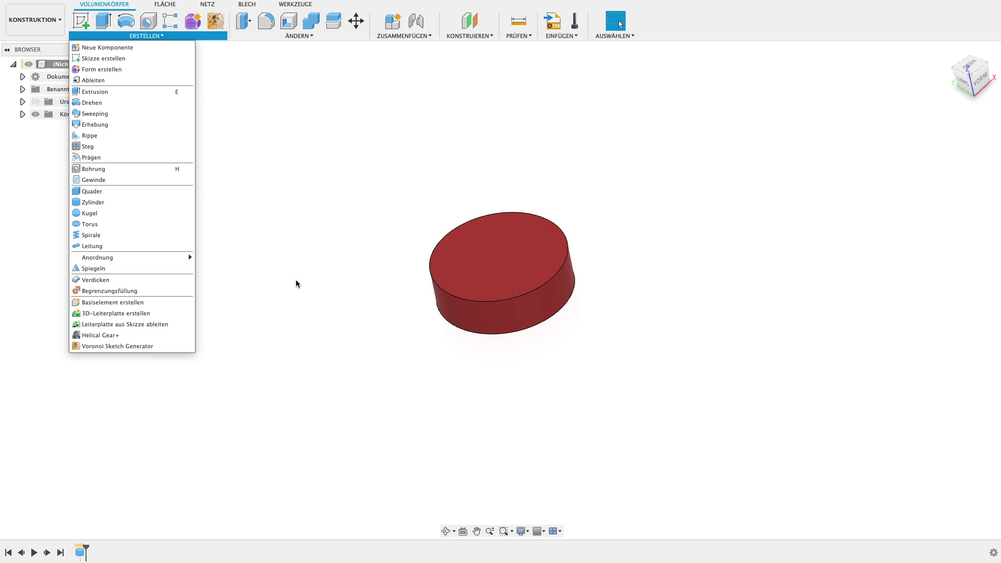
left_click(148, 209)
mouse_move(506, 262)
middle_mouse_down("shift")
mouse_move(494, 156)
mouse_move(496, 213)
middle_mouse_up("shift")
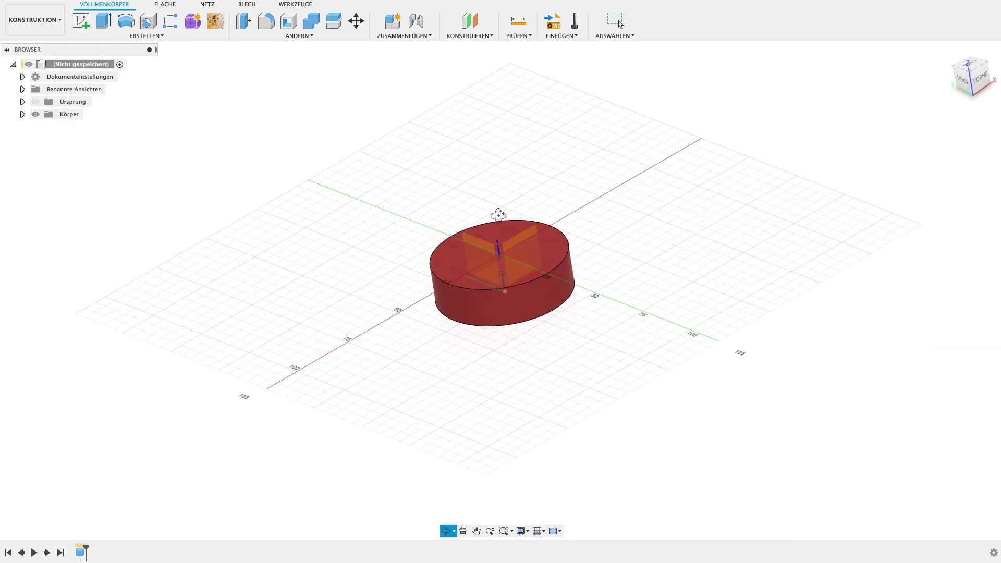
left_click(498, 216)
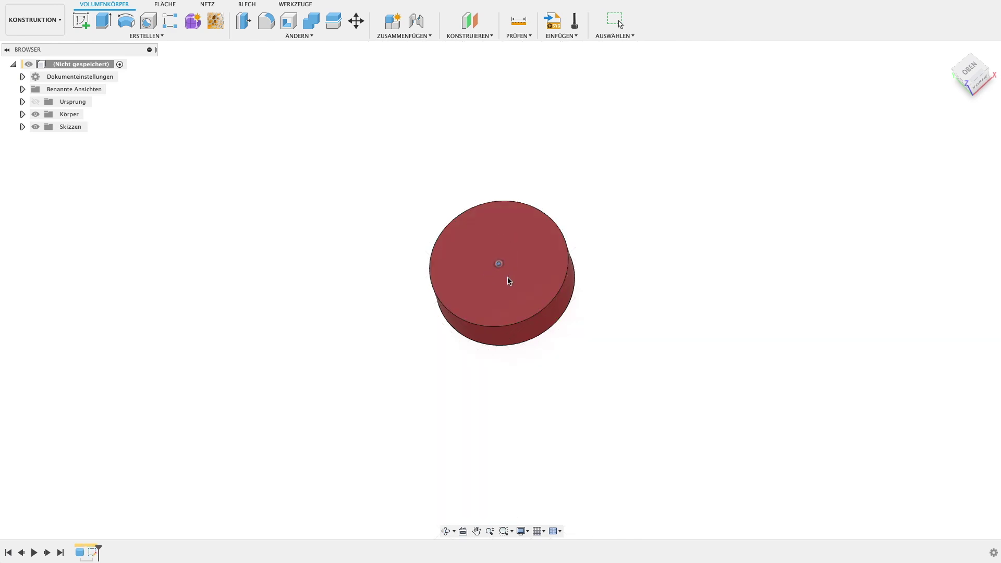
left_click(498, 264)
left_click_drag(487, 235, 485, 205)
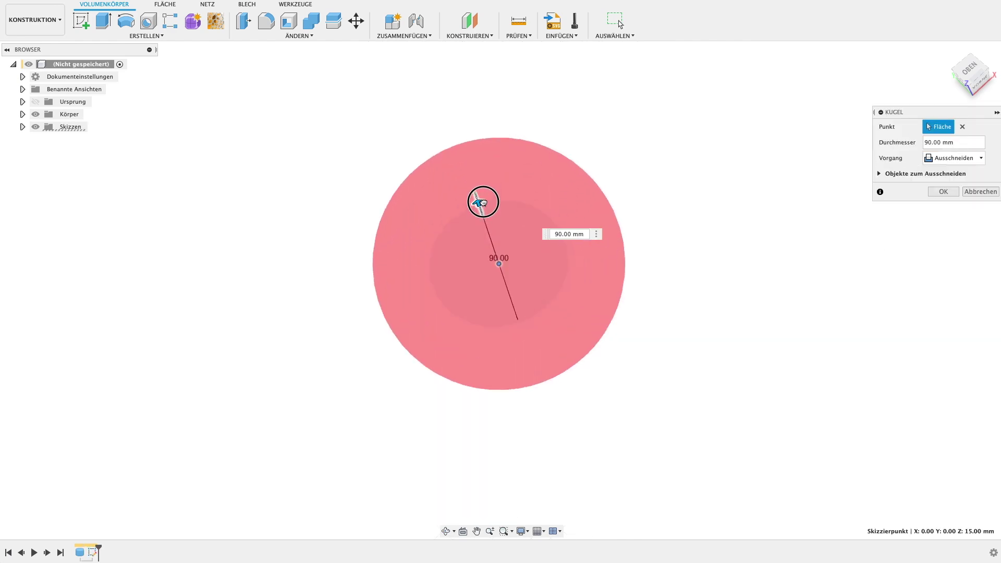
left_click(954, 158)
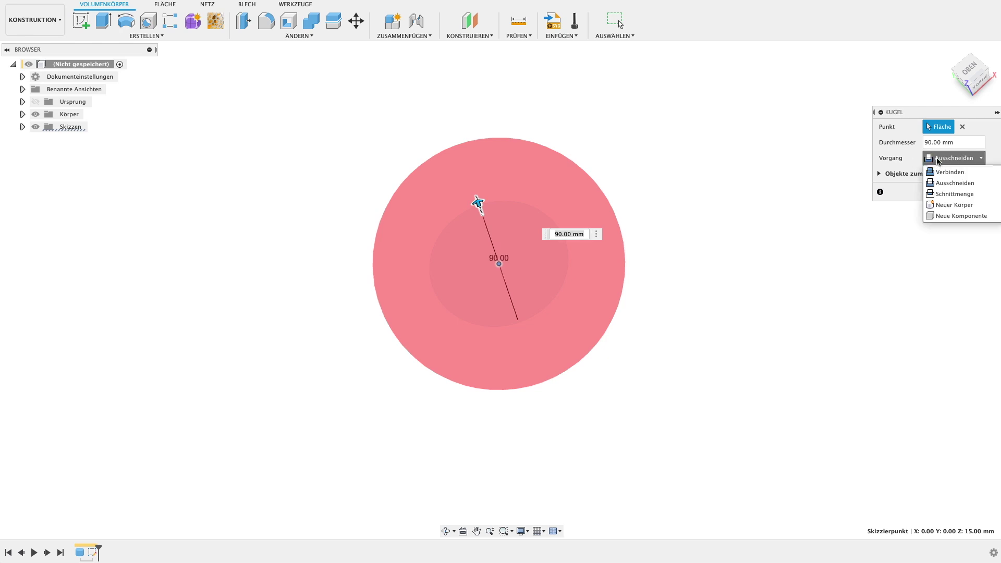
left_click(951, 202)
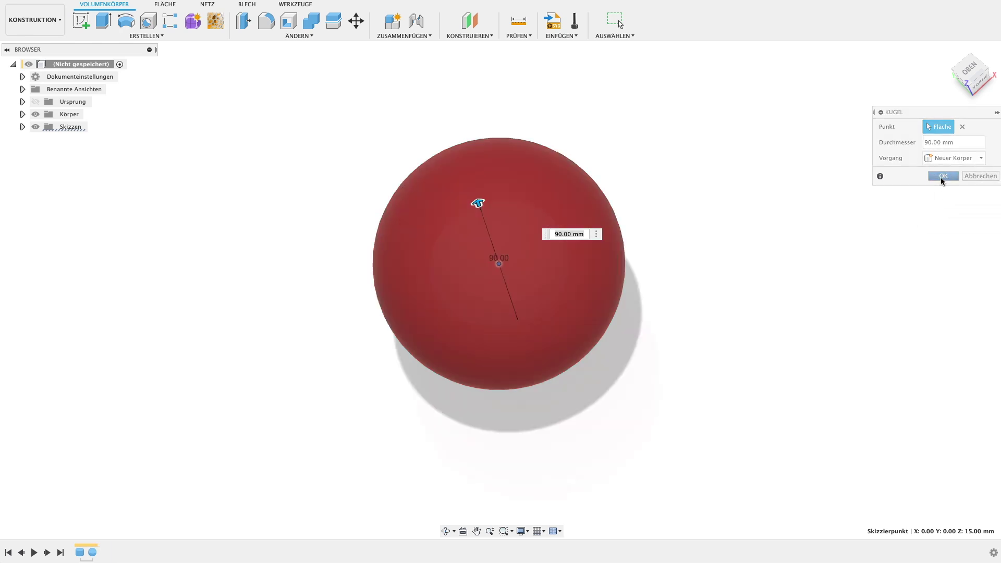
left_click(941, 177)
middle_click_drag(803, 180, 820, 105, "shift")
key("Escape")
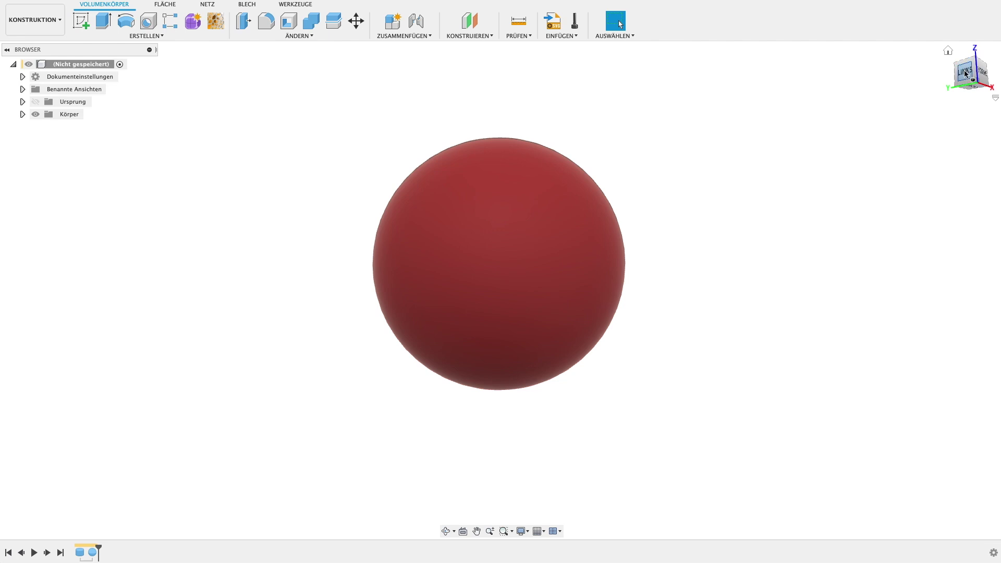
Move the sphere 39 mm upward along Z in the front view.
left_click(966, 73)
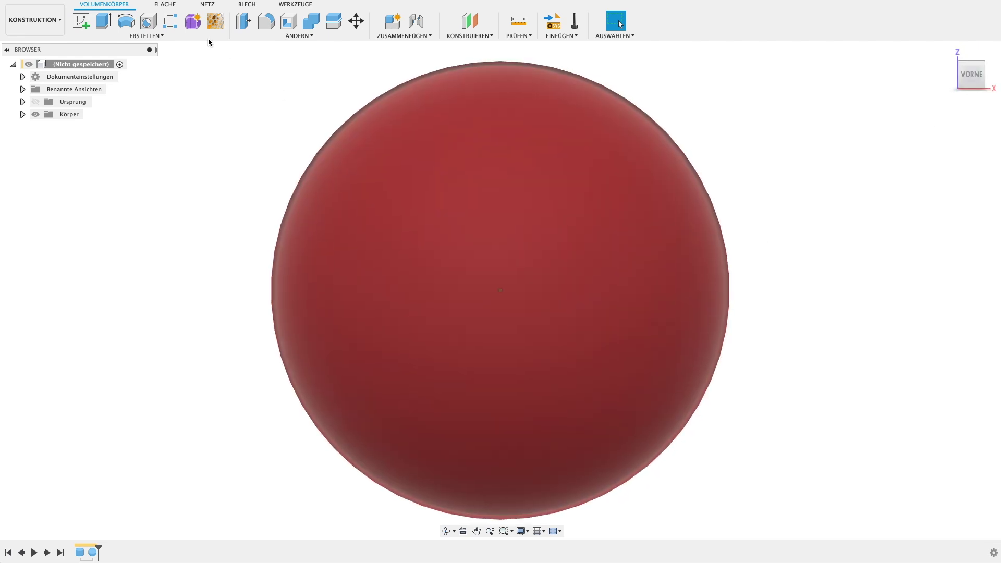
left_click(358, 22)
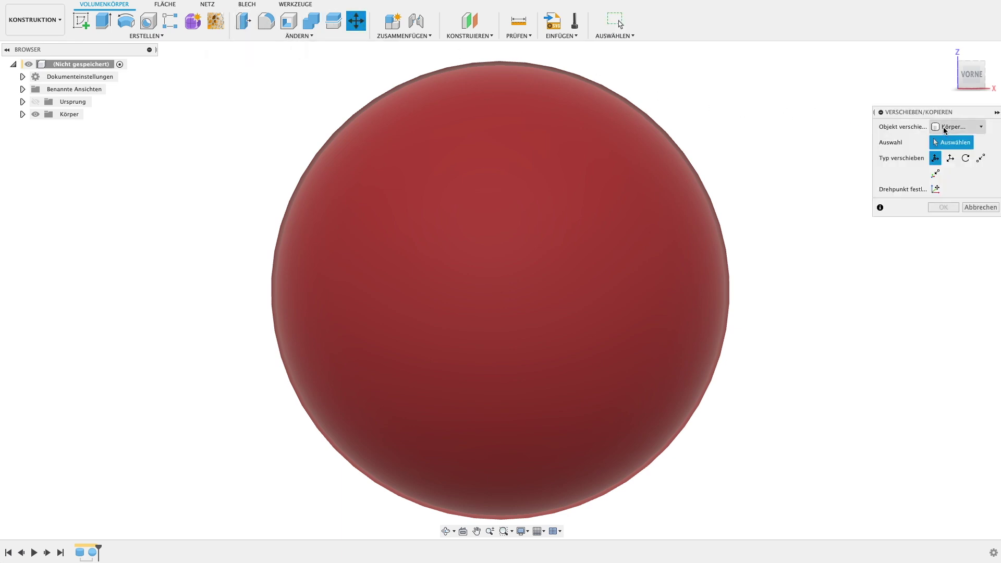
left_click(514, 210)
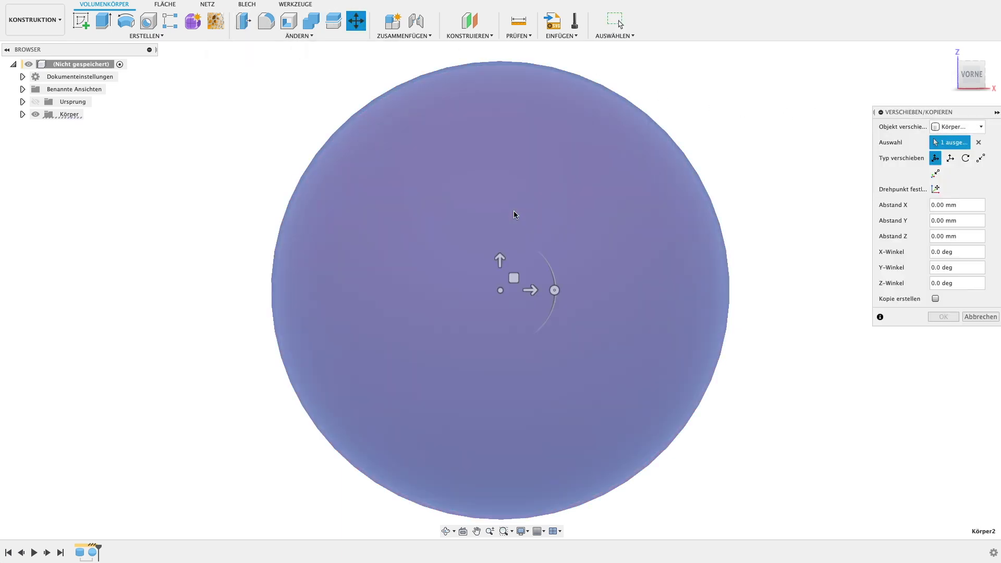
scroll(509, 215, "down", 2)
scroll(506, 230, "down", 2)
left_click_drag(502, 239, 510, 94)
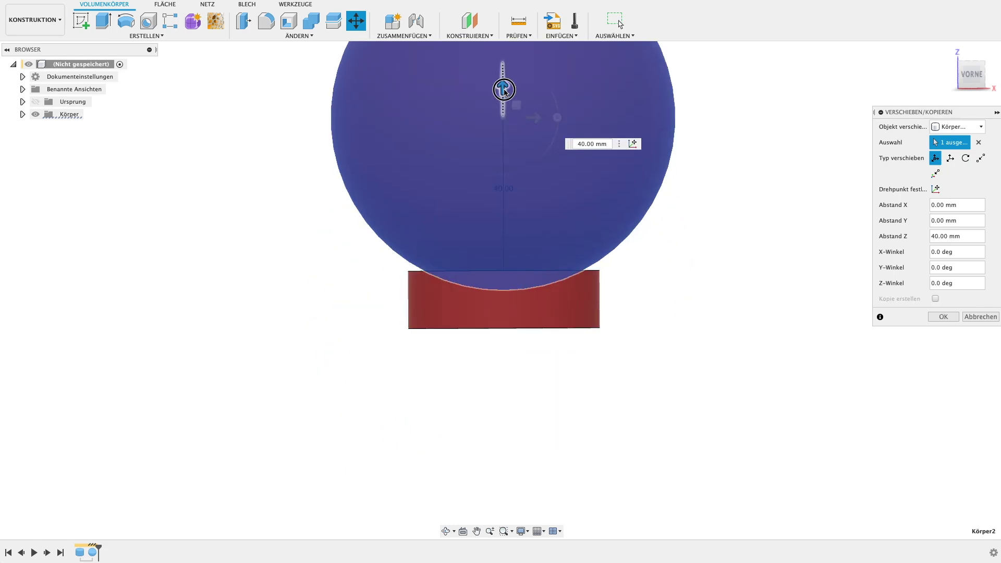
scroll(540, 219, "up", 2)
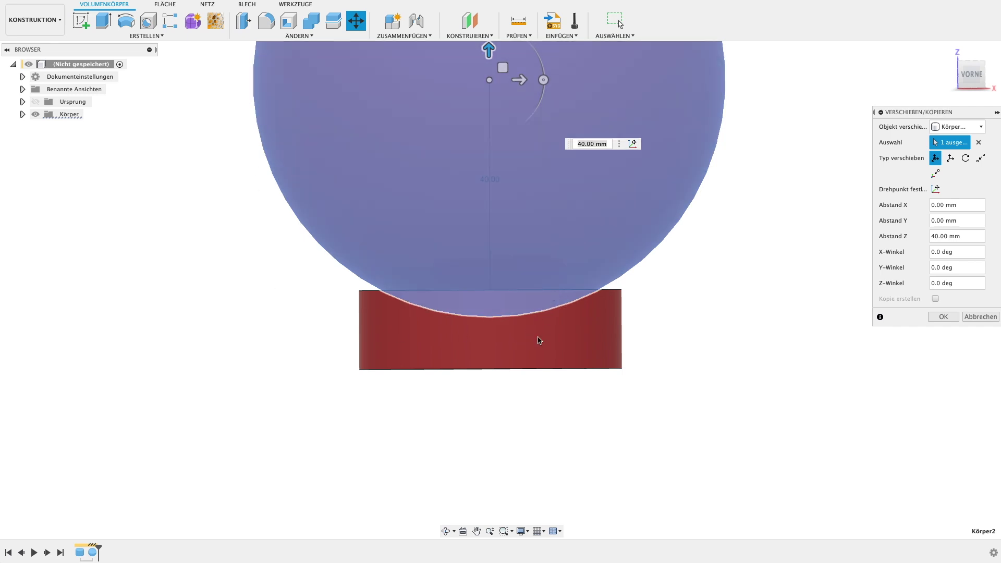
left_click_drag(488, 51, 491, 55)
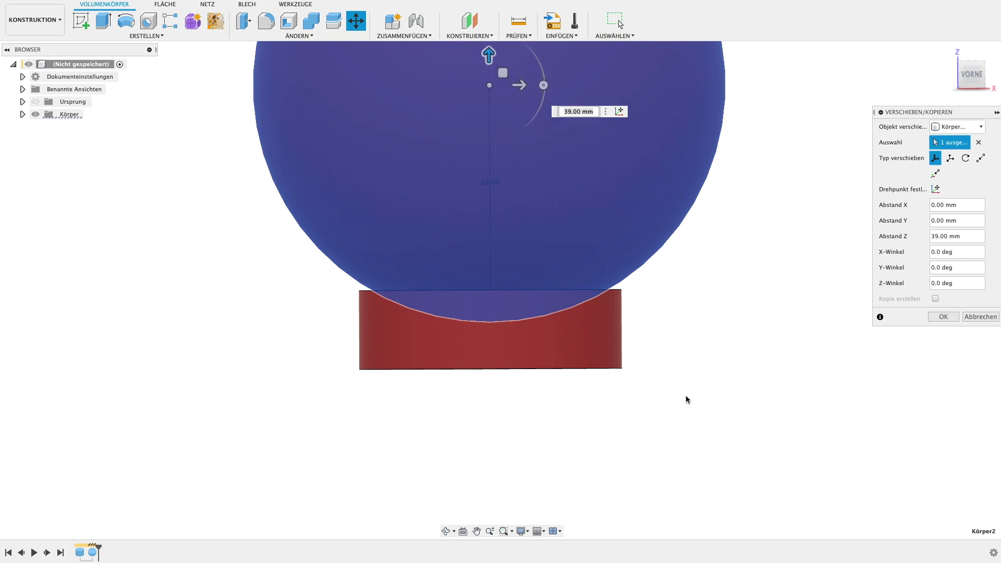
left_click(949, 317)
middle_click_drag(749, 270, 743, 277, "shift")
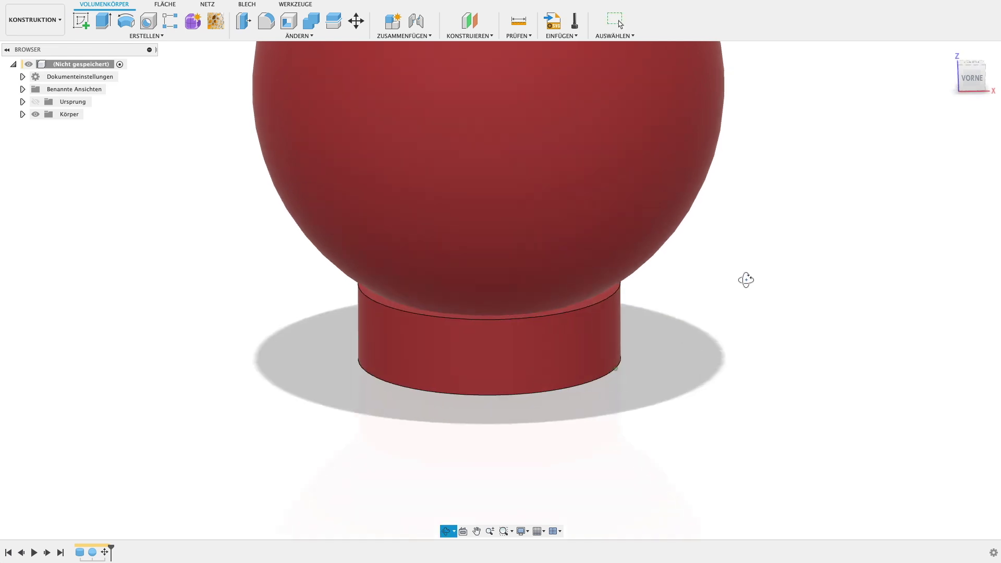
Combine with the cylinder as target and the sphere as tool, using Ausschneiden (cut).
left_click(312, 21)
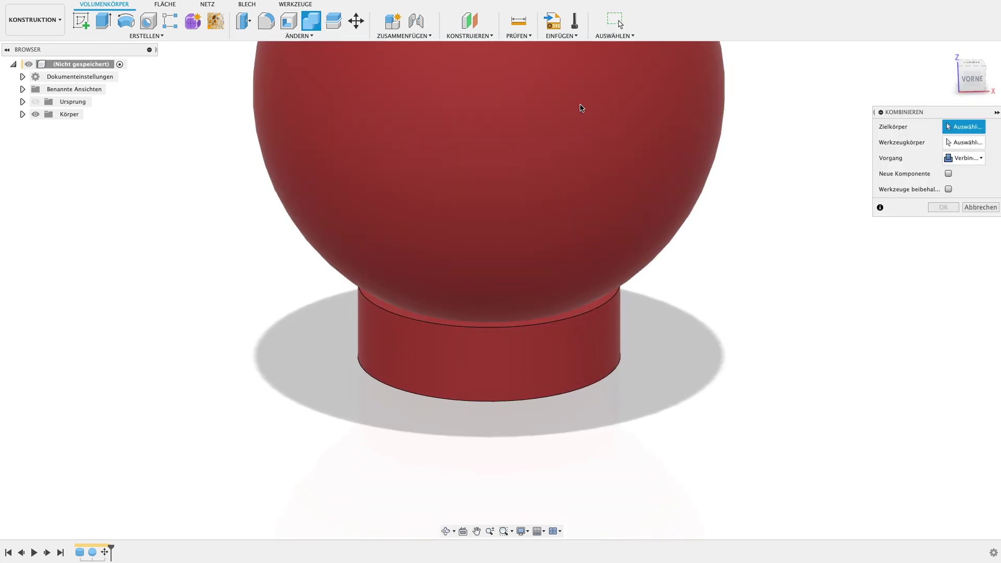
left_click(552, 357)
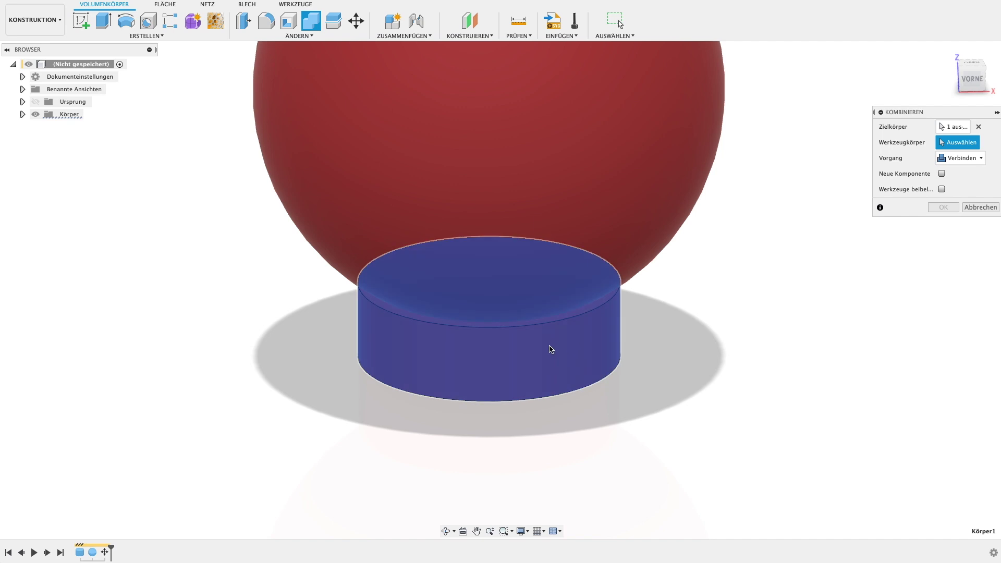
left_click(606, 169)
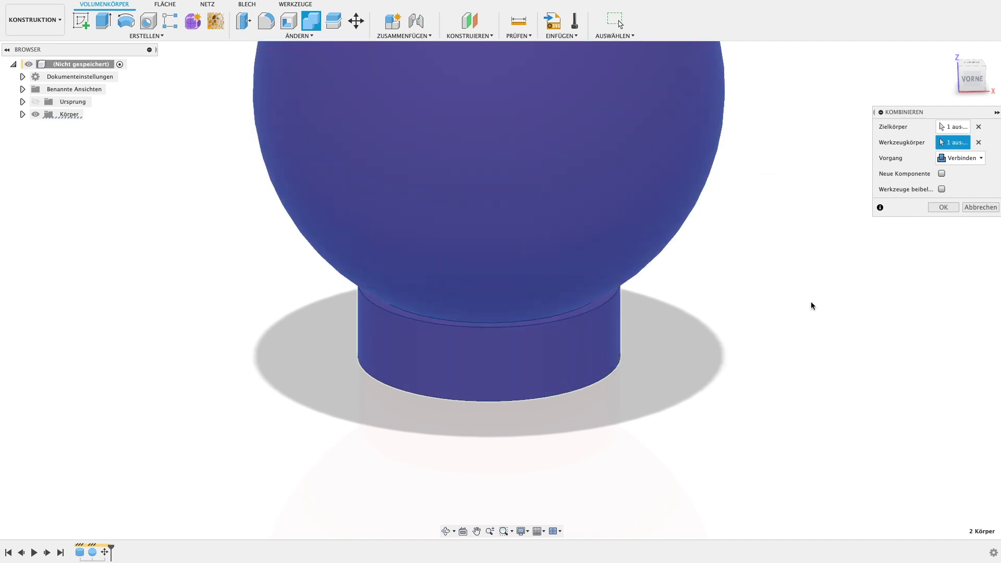
left_click(979, 126)
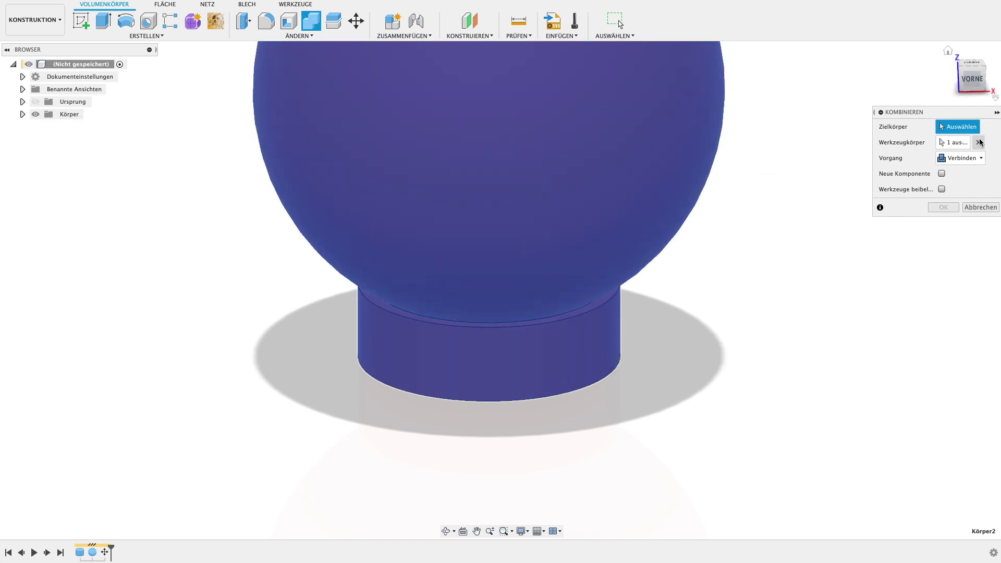
left_click(611, 337)
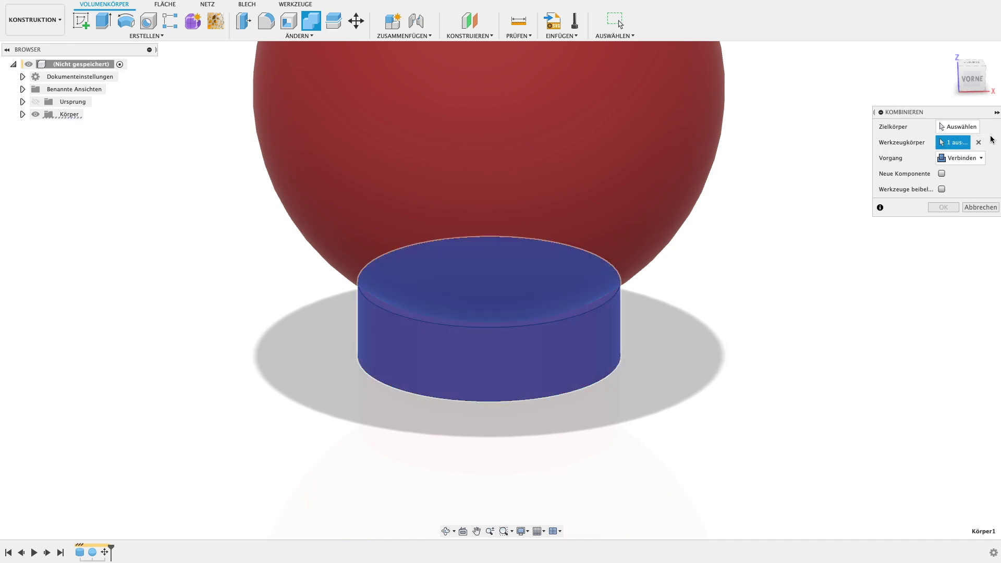
left_click(571, 338)
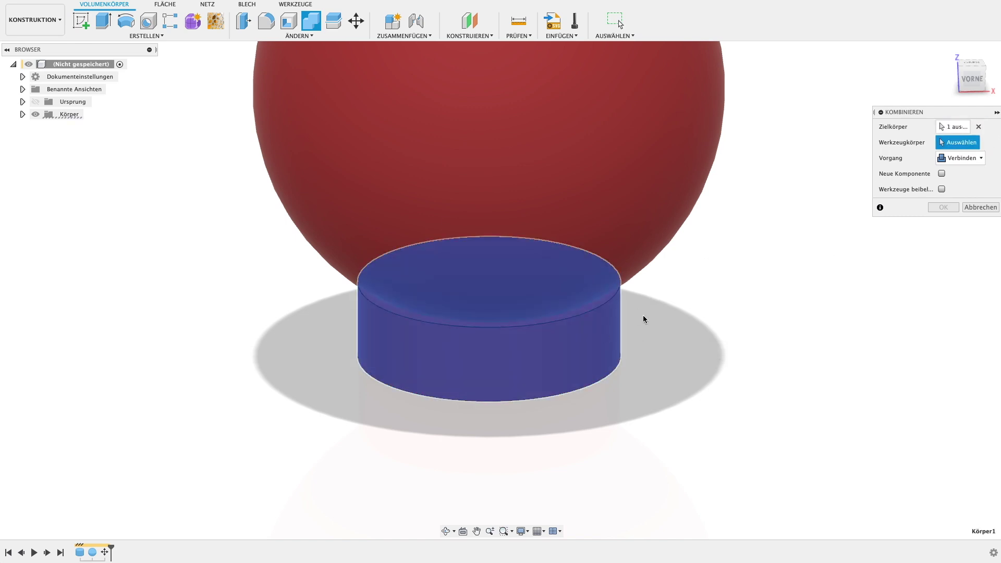
left_click(559, 111)
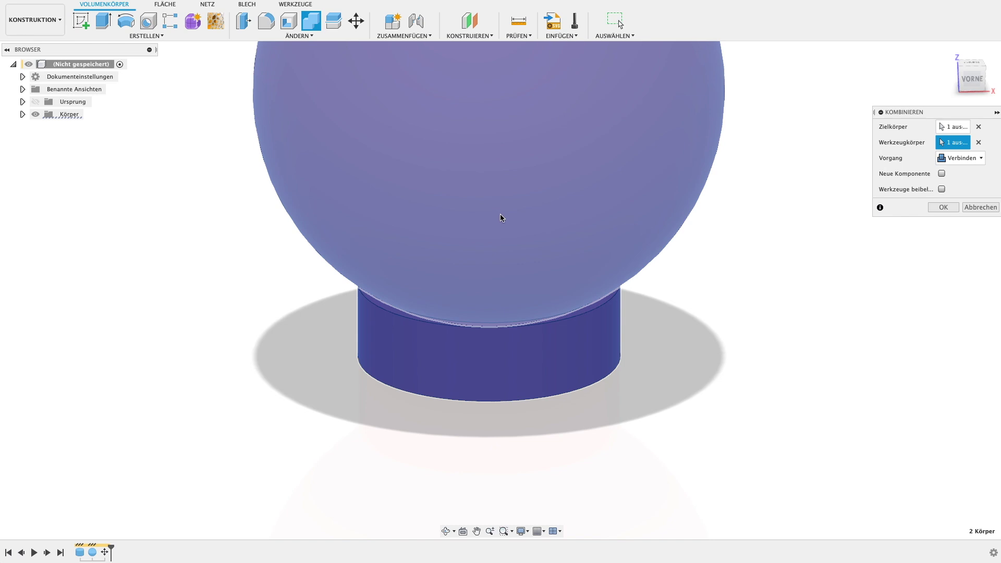
left_click(962, 158)
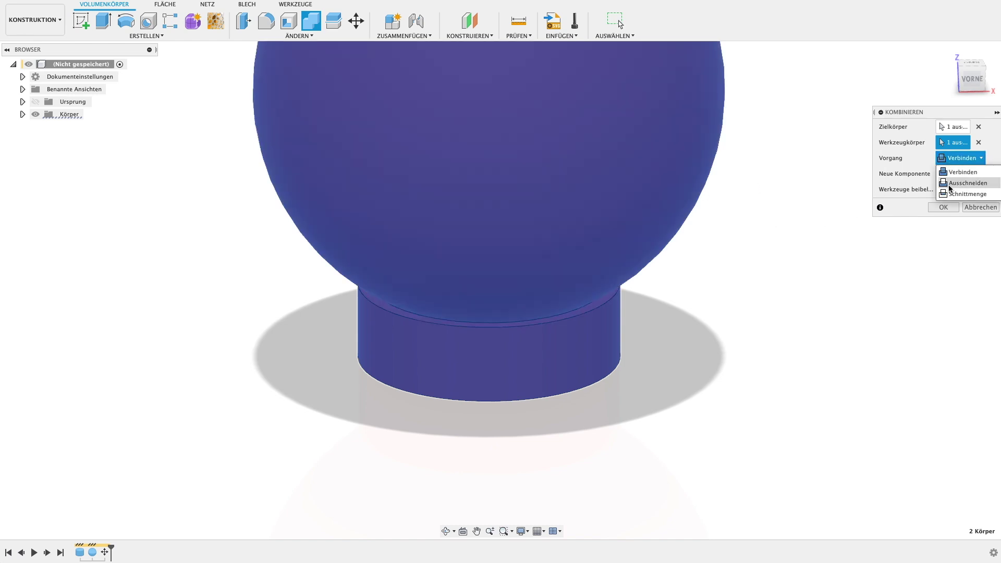
left_click(950, 184)
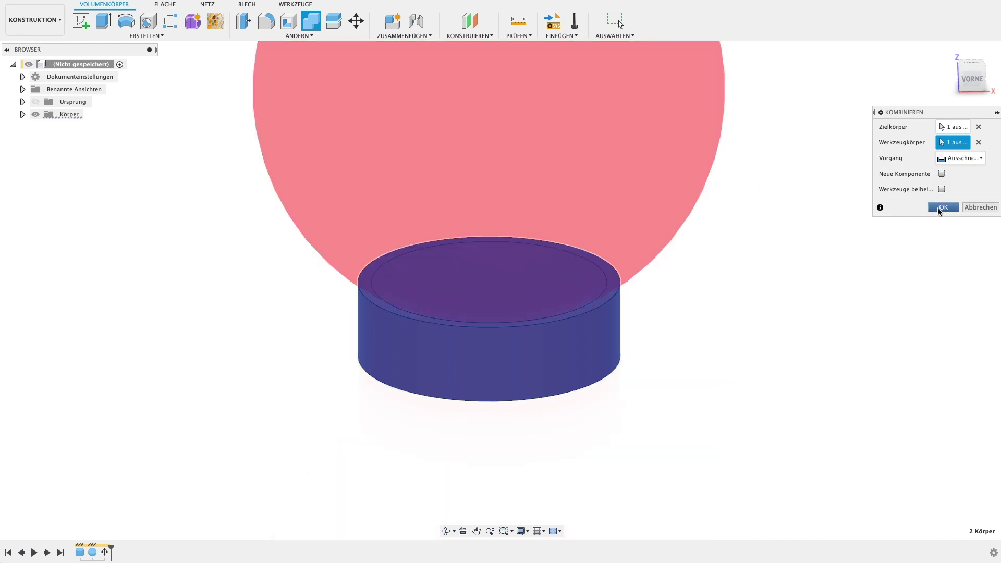
left_click(938, 207)
mouse_move(802, 209)
middle_mouse_down("shift")
mouse_move(781, 300)
mouse_move(695, 282)
mouse_move(704, 191)
mouse_move(697, 152)
mouse_move(675, 156)
mouse_move(699, 165)
mouse_move(716, 153)
mouse_move(704, 143)
mouse_move(698, 210)
middle_mouse_up("shift")
Fillet the cylinder's top edges with a 1.5 mm radius.
key("f")
left_click(605, 259)
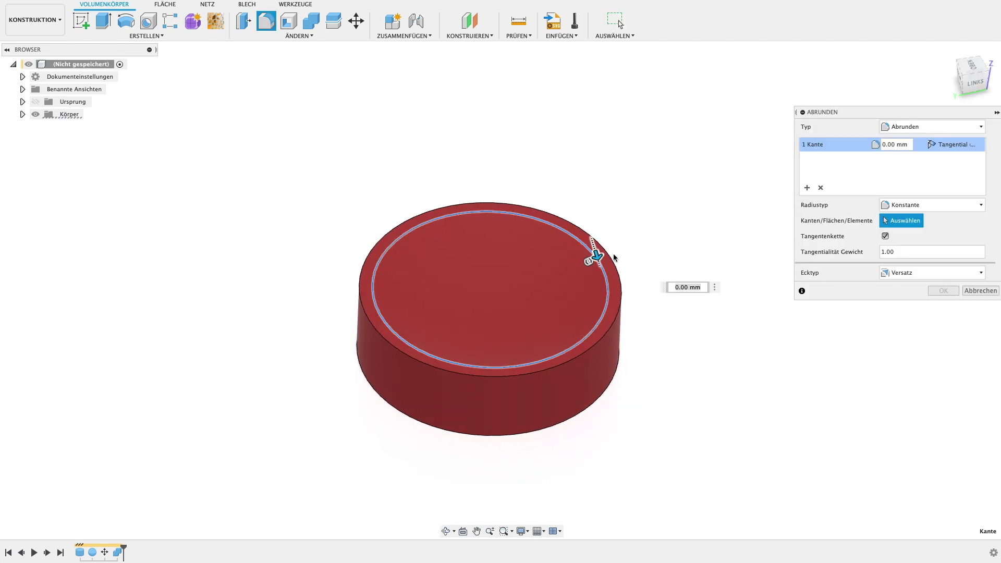
left_click_drag(614, 255, 616, 264)
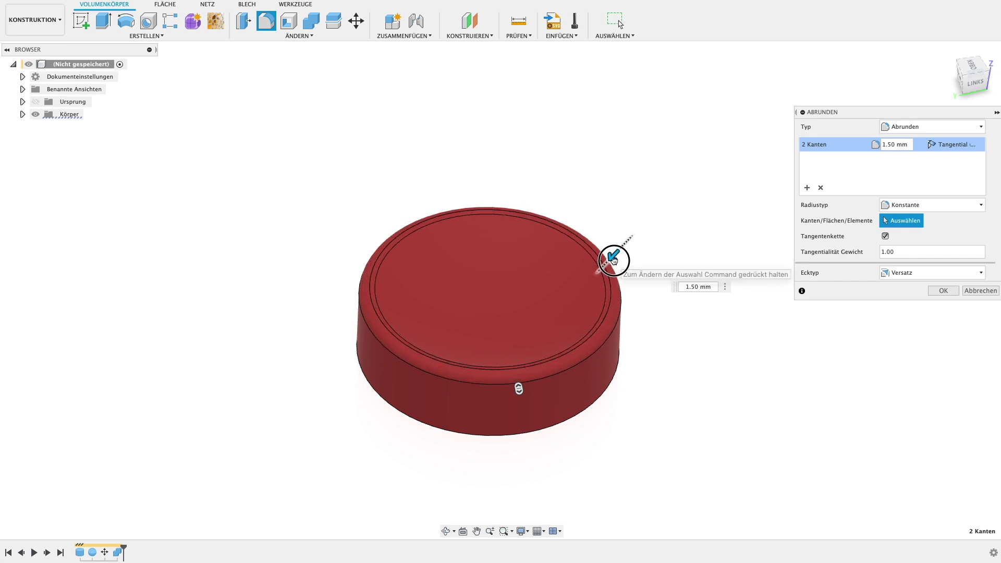
left_click(944, 291)
mouse_move(754, 321)
middle_mouse_down("shift")
mouse_move(730, 267)
mouse_move(734, 217)
mouse_move(722, 442)
mouse_move(706, 181)
mouse_move(690, 198)
middle_mouse_up("shift")
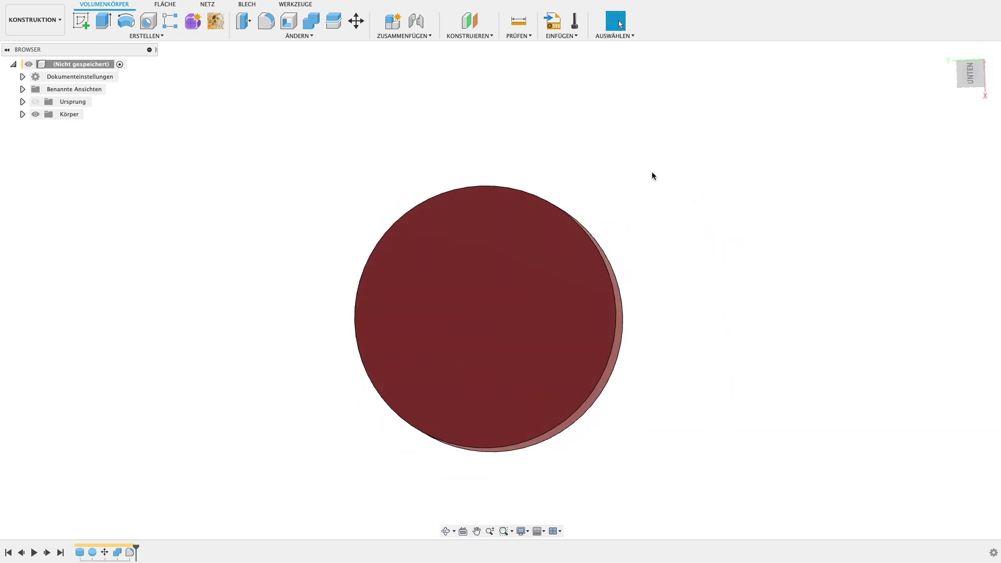
Shell the cylinder to 3 mm walls, open through its bottom face.
left_click(289, 21)
left_click(411, 232)
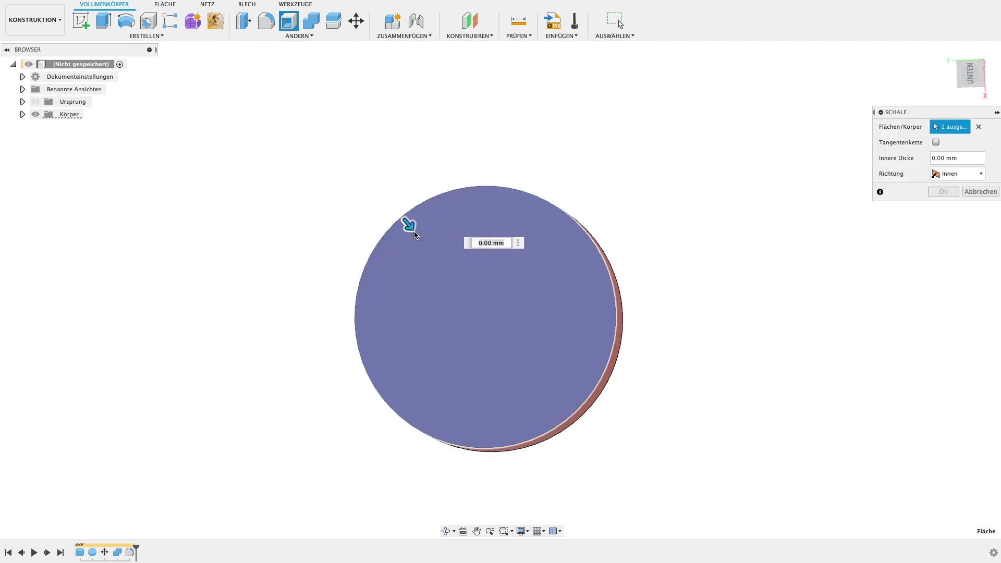
key("Return")
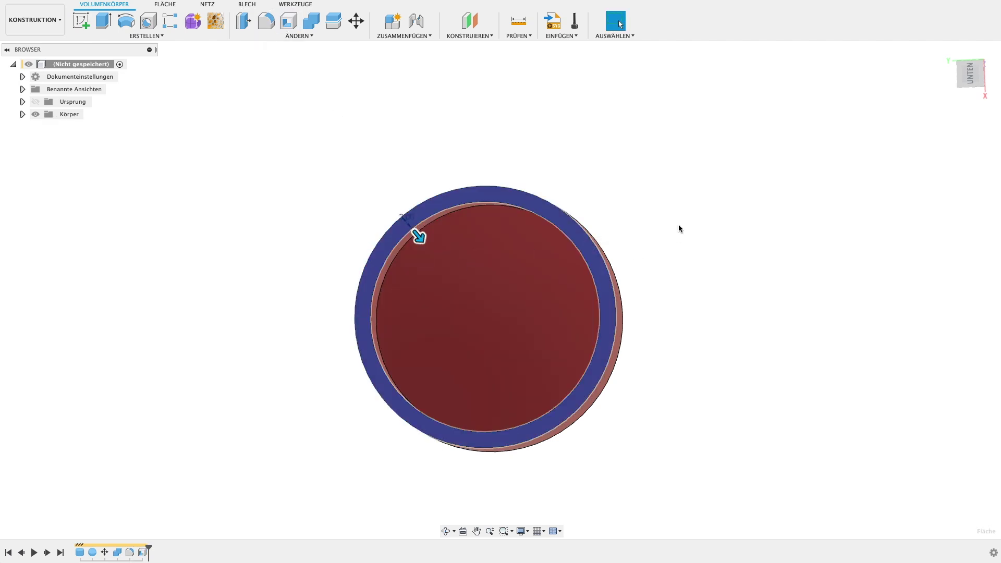
middle_click_drag(655, 163, 668, 197, "shift")
key("Escape")
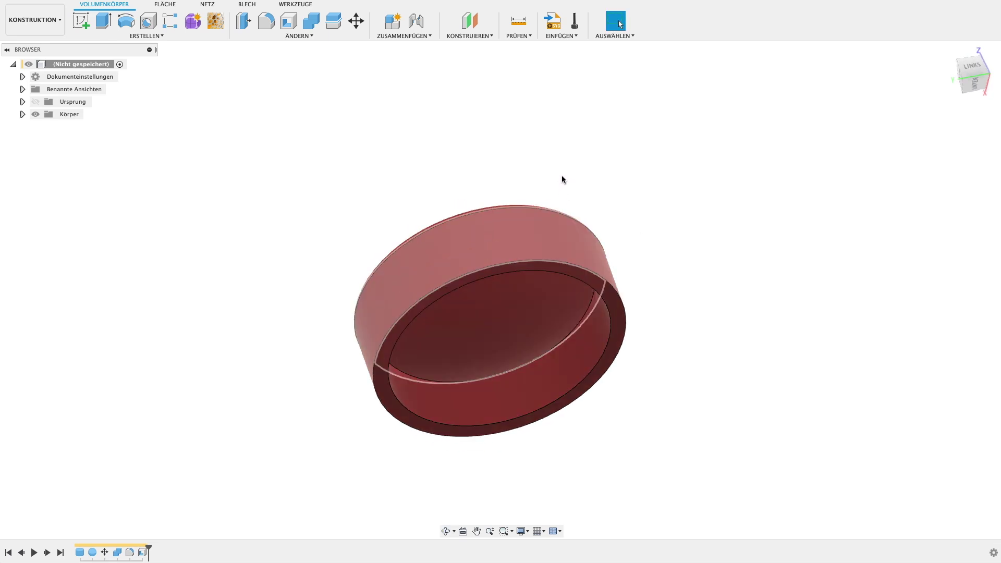
Start a sketch on the cap's inner face and draw a 3 × 15 mm rectangle.
middle_click_drag(709, 317, 720, 172, "shift")
left_click(89, 18)
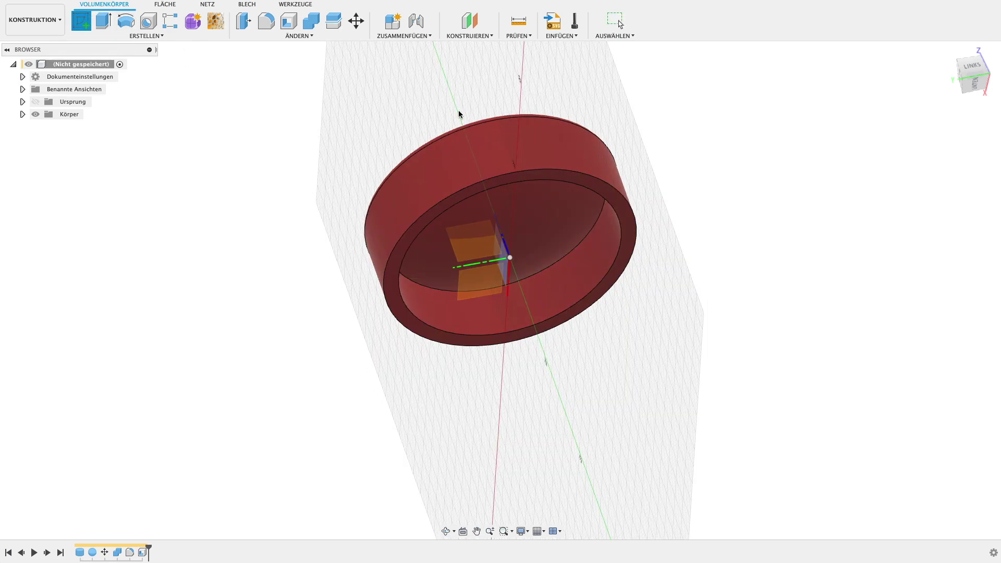
left_click(549, 180)
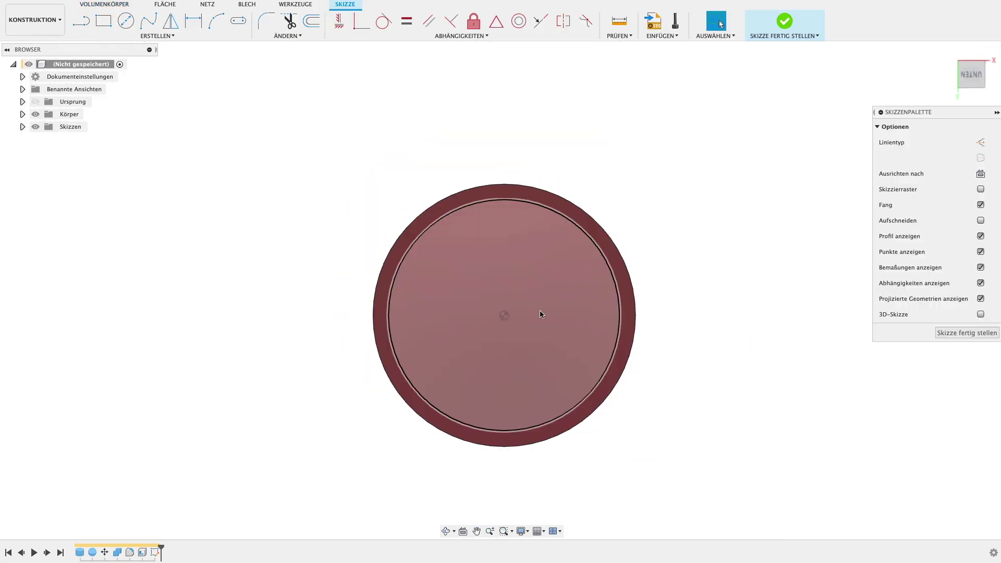
key("r")
left_click(462, 255)
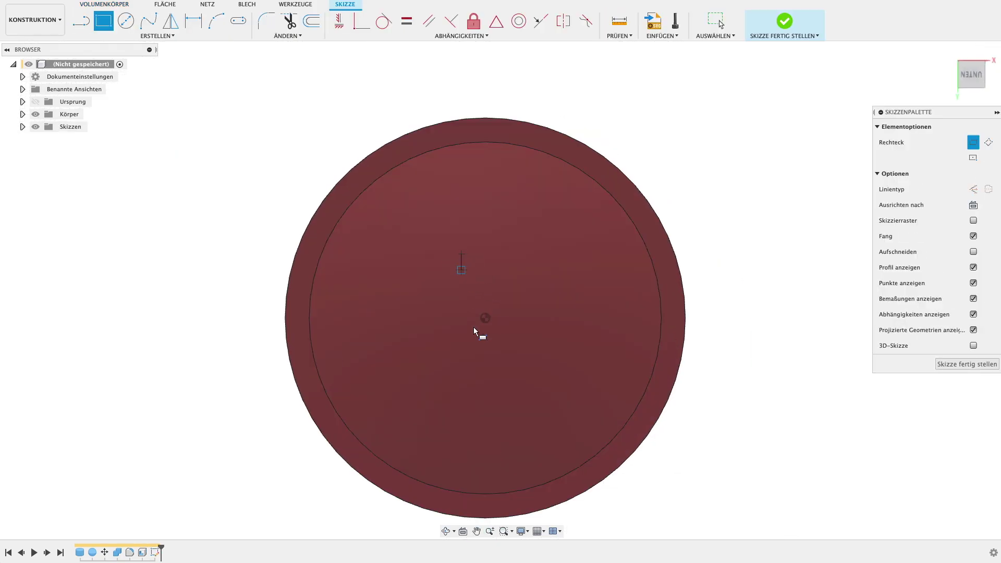
left_click(508, 367)
key("d")
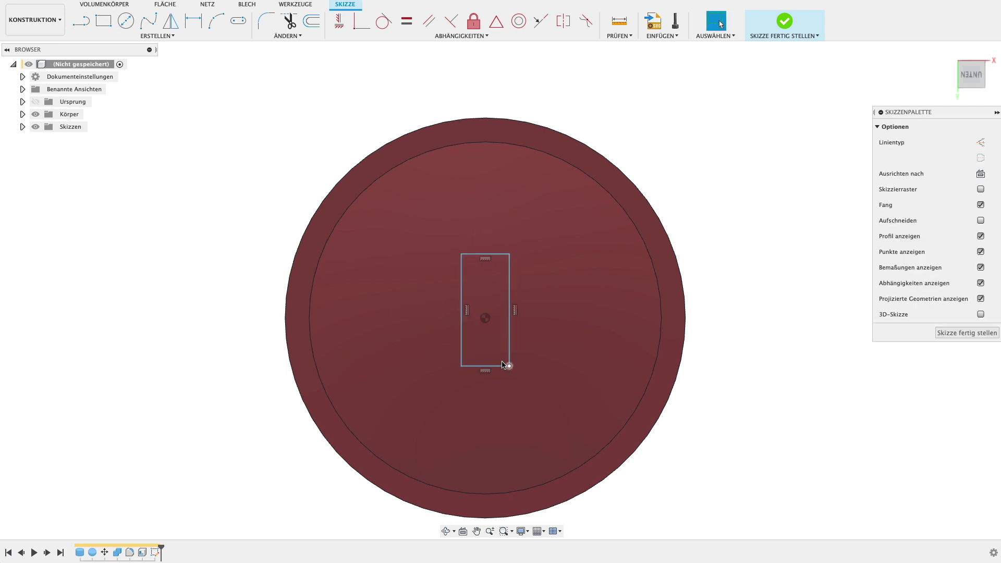
left_click(501, 367)
left_click(498, 410)
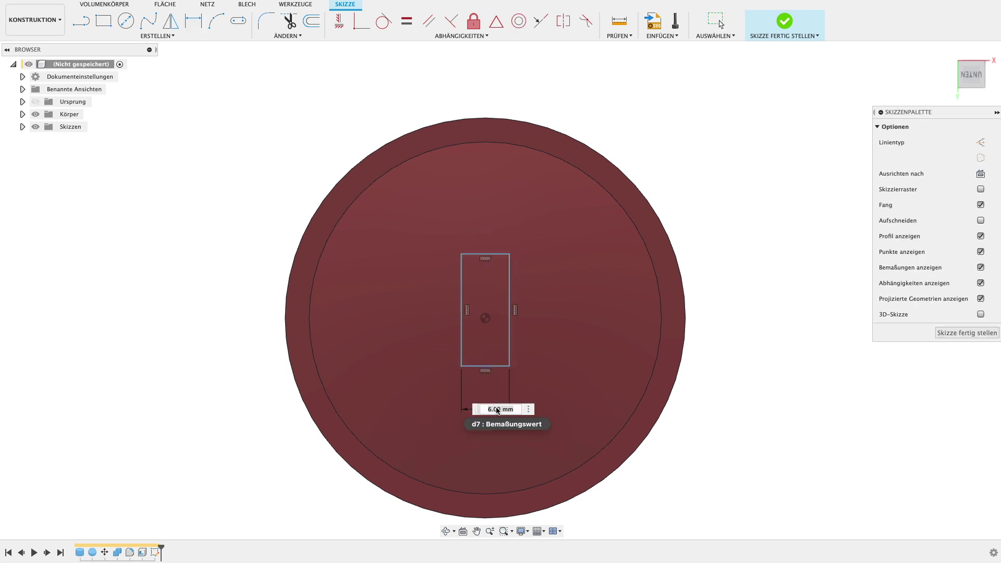
type("3")
key("Return")
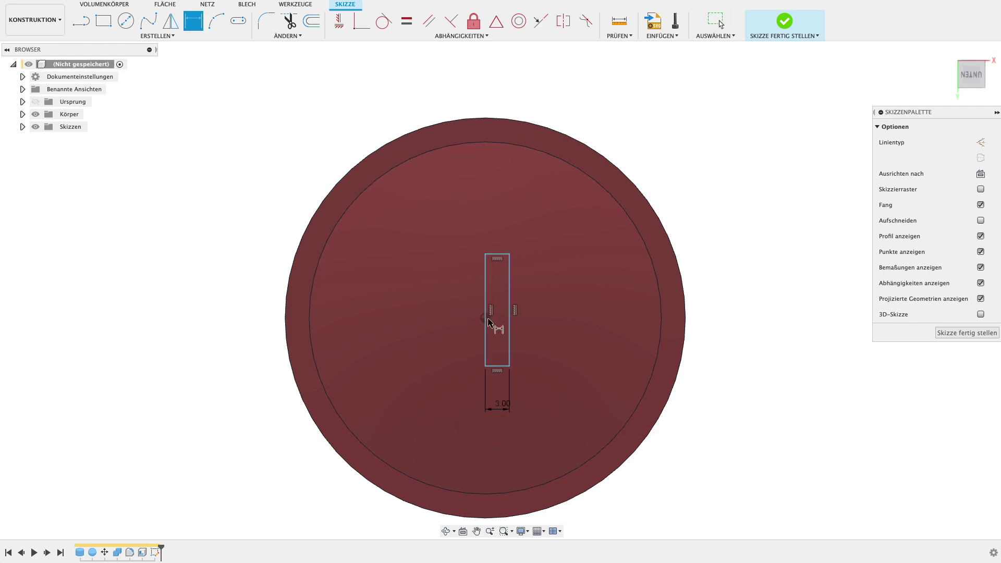
left_click(575, 311)
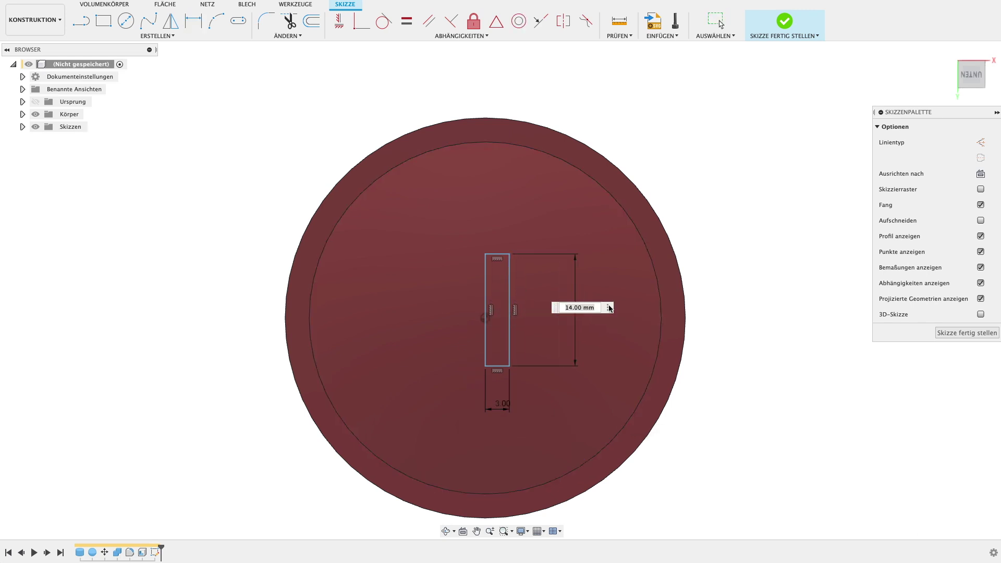
type("15")
key("Return")
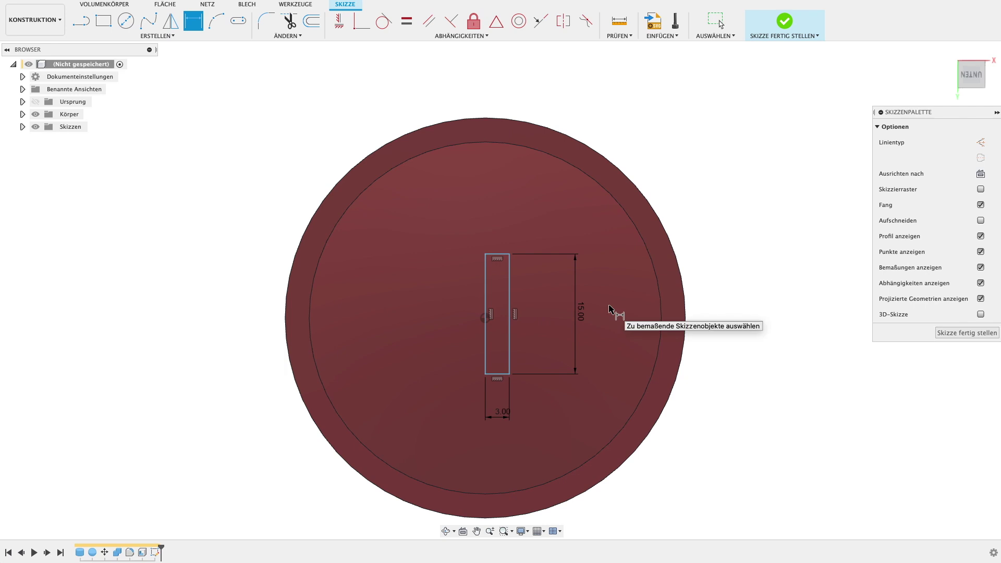
key("Escape")
Add a diagonal construction line whose midpoint is constrained to the origin.
key("l")
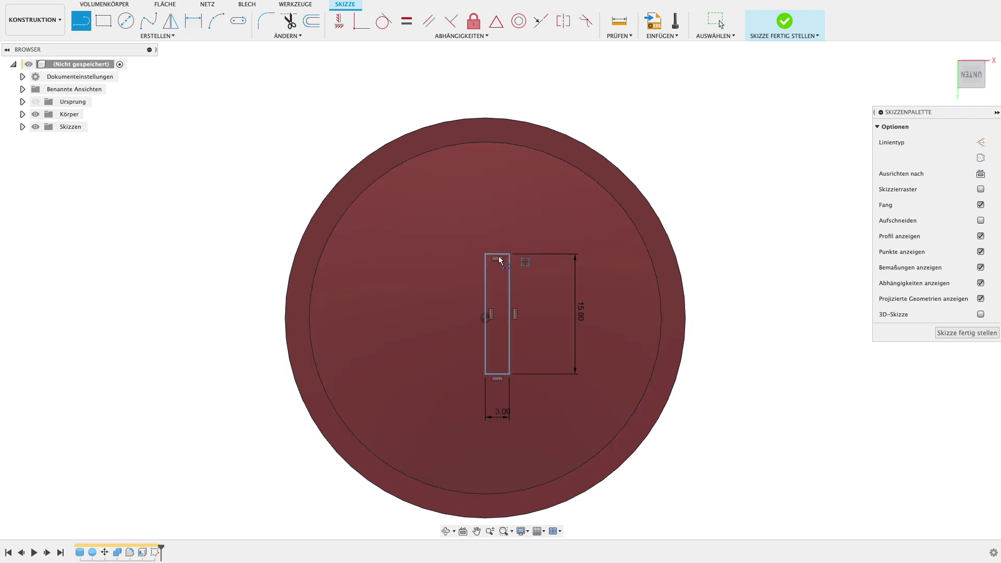
left_click(485, 254)
left_click(509, 374)
key("Escape")
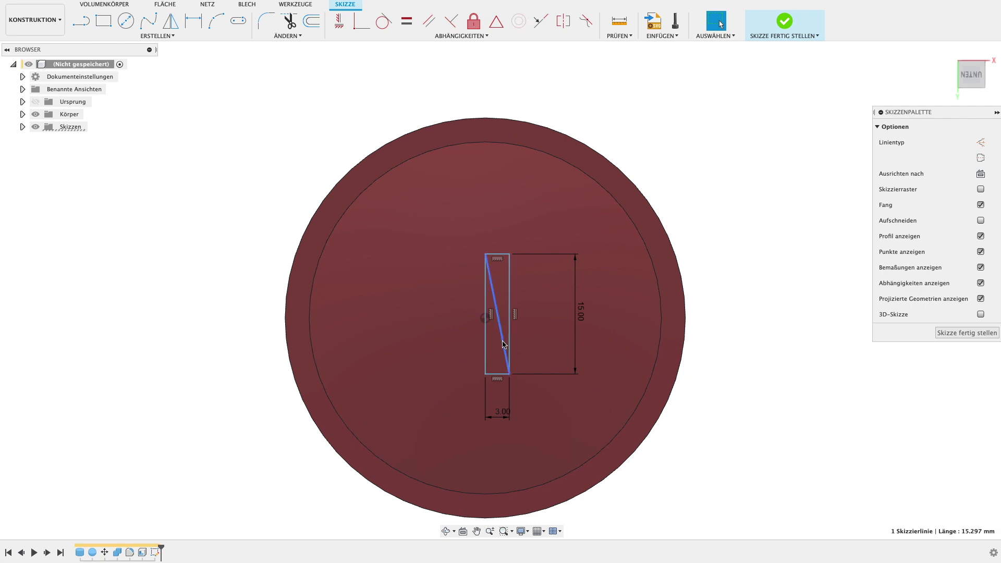
left_click(660, 152)
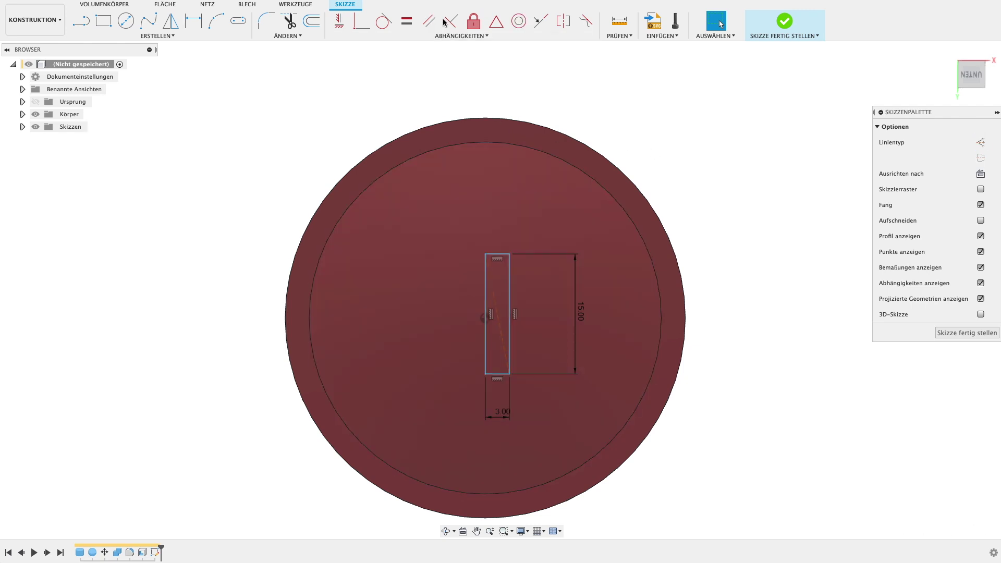
left_click(496, 21)
left_click(502, 336)
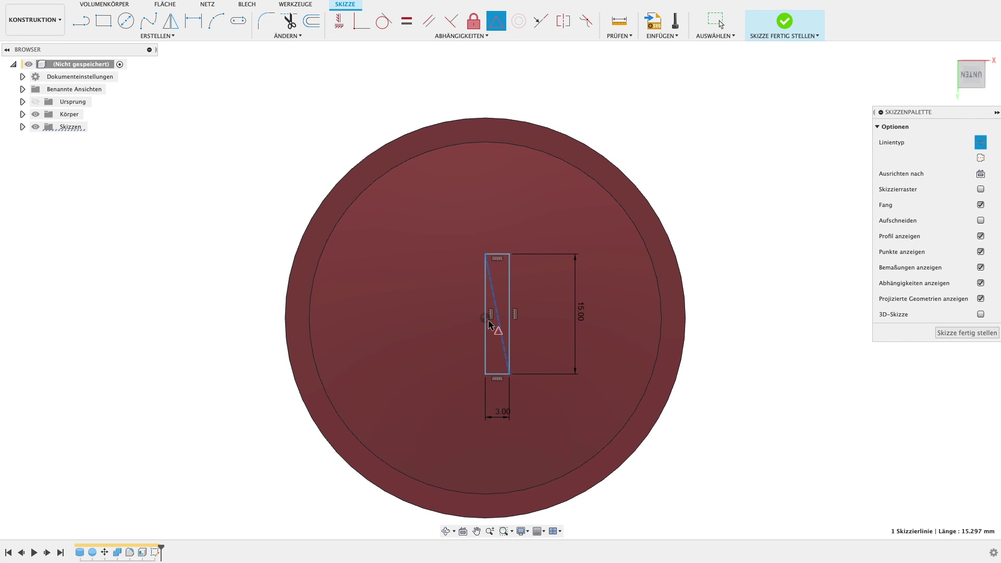
left_click(485, 318)
key("Escape")
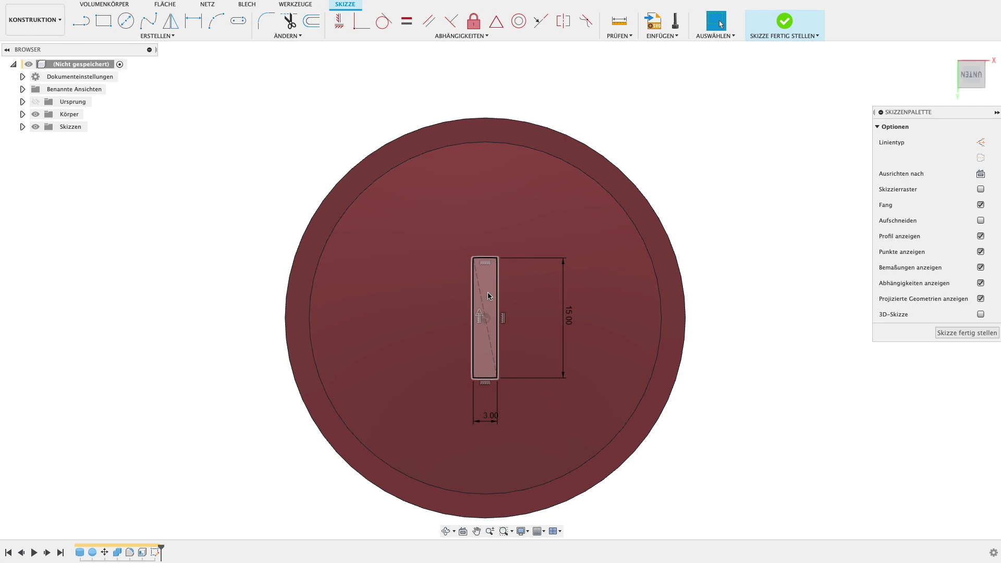
Copy the rectangle rotated 90° about the sketch centre to form a cross.
left_click(287, 35)
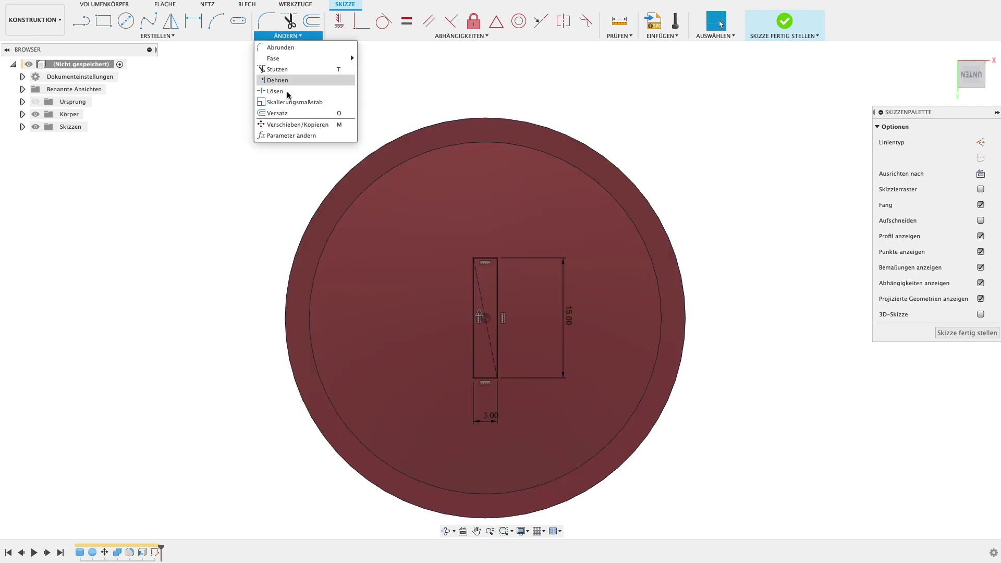
left_click(290, 128)
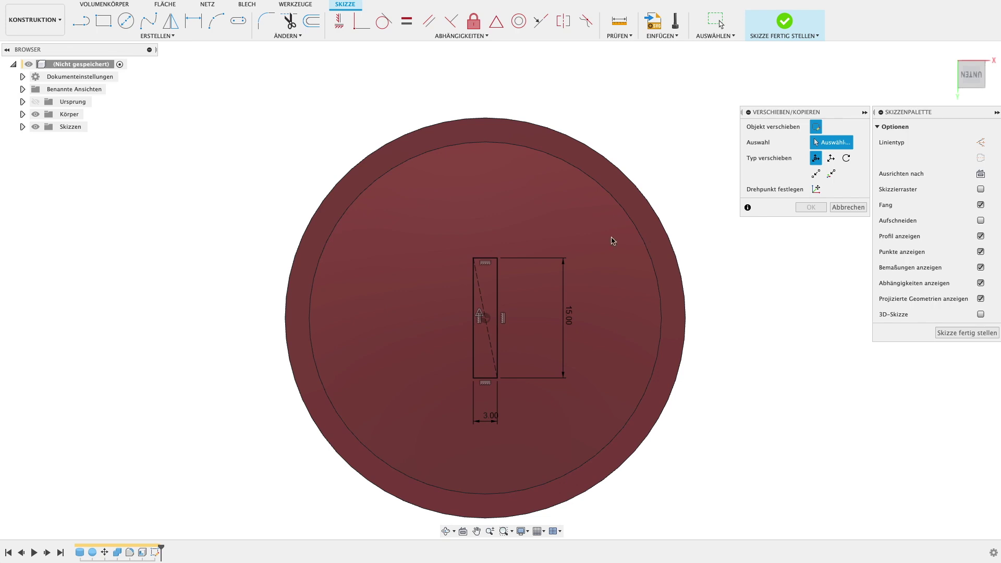
double_click(485, 259)
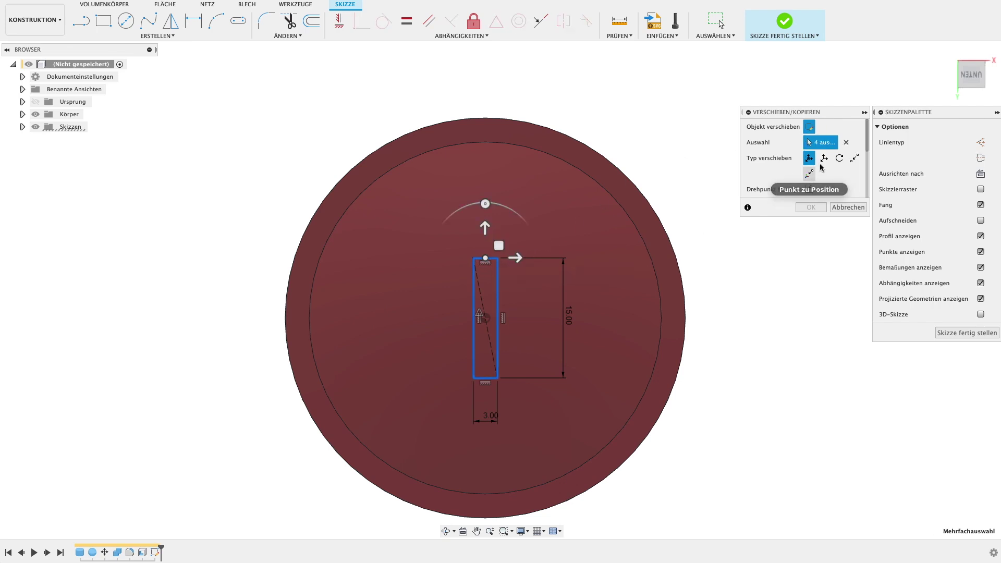
scroll(829, 175, "down", 5)
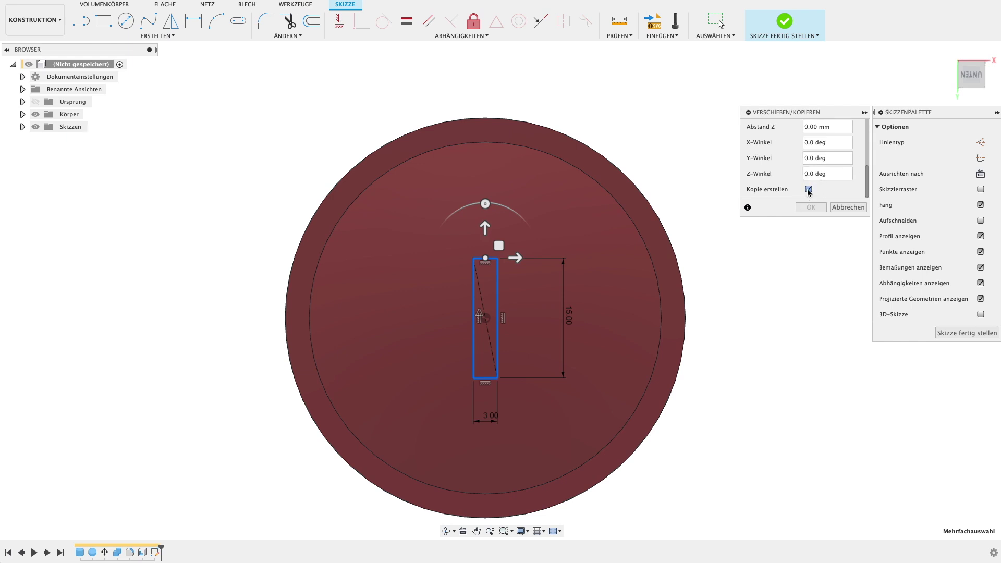
left_click_drag(486, 204, 424, 241)
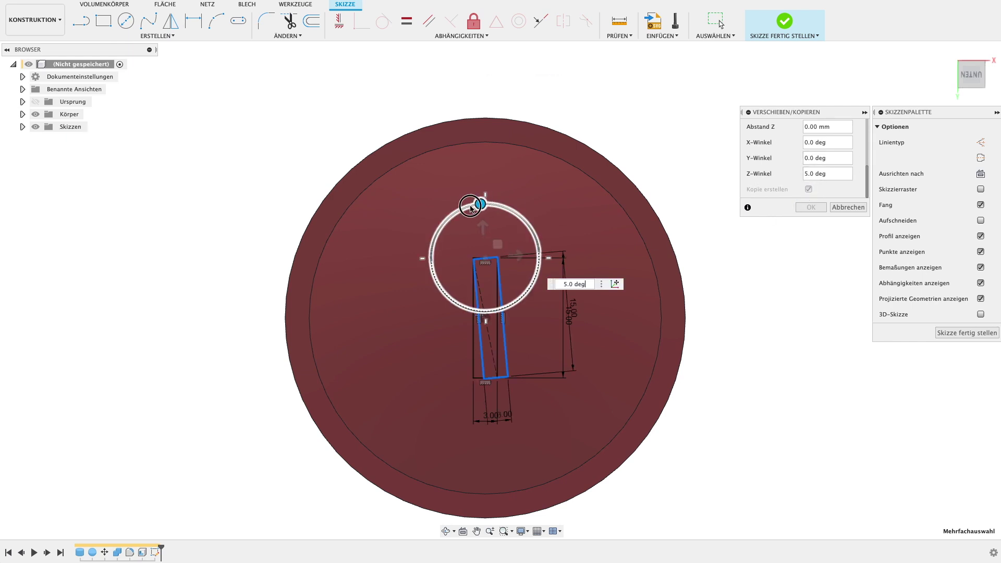
left_click_drag(424, 241, 486, 204)
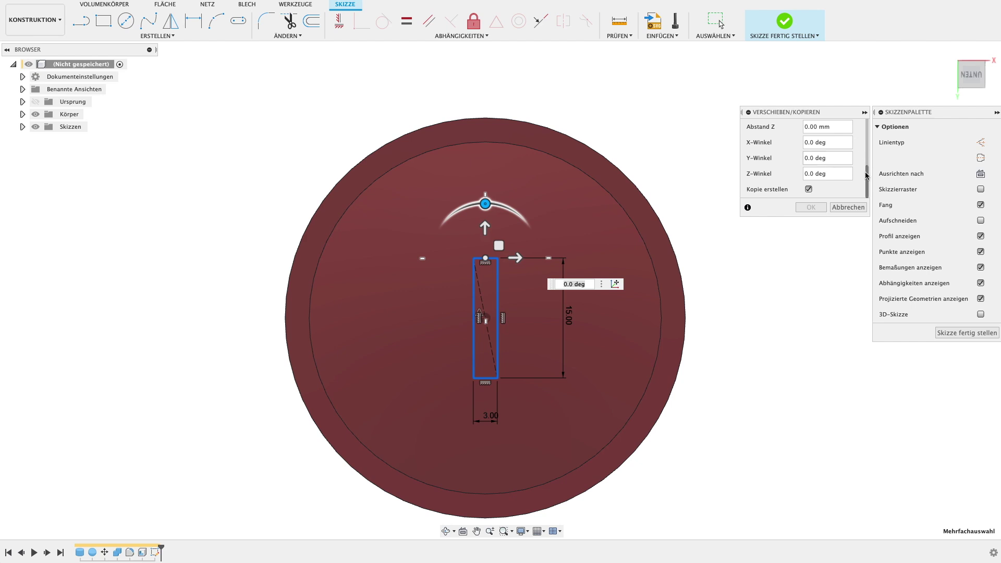
left_click_drag(867, 176, 867, 137)
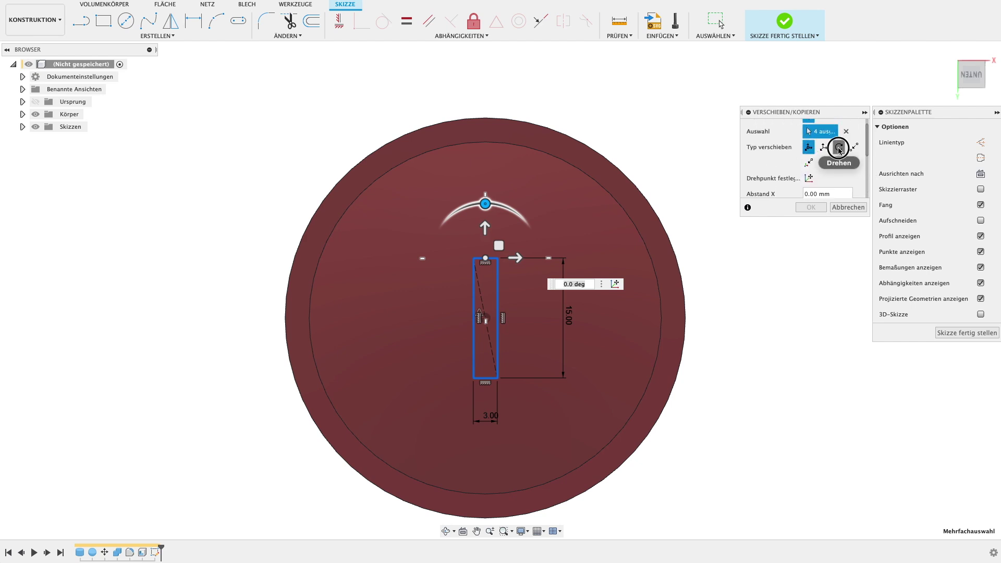
left_click(840, 149)
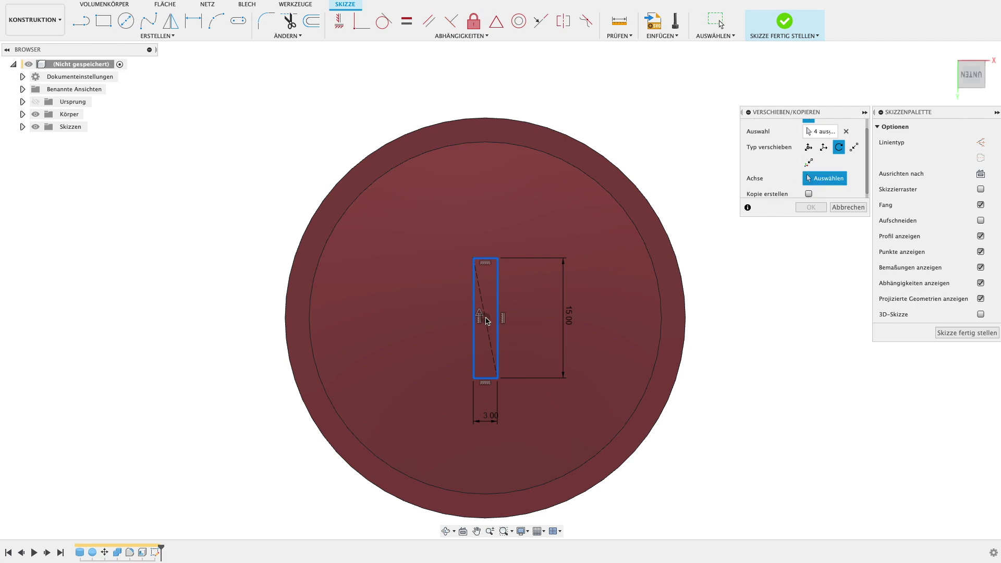
left_click(488, 320)
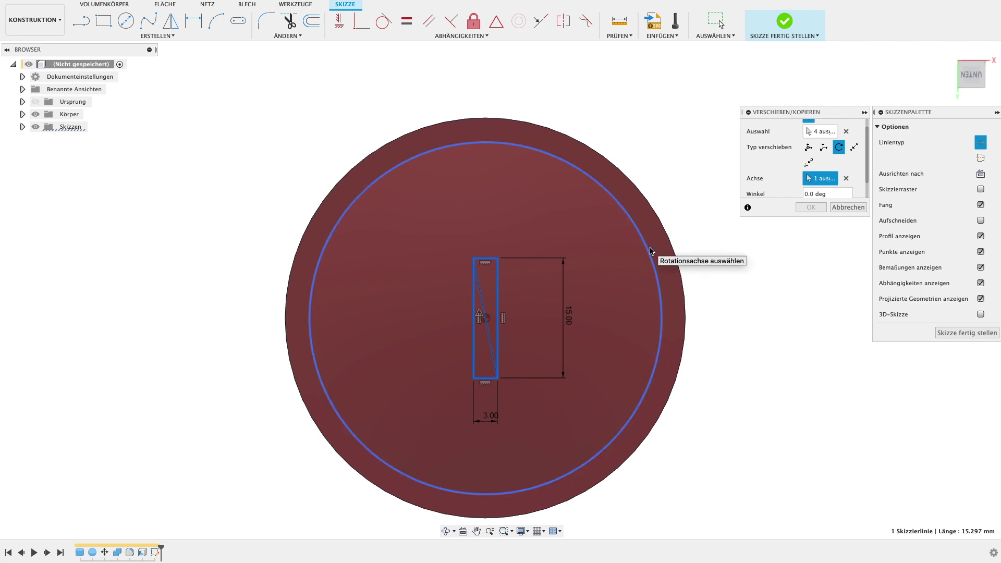
mouse_move(485, 372)
left_mouse_down()
mouse_move(514, 361)
mouse_move(488, 374)
left_mouse_up()
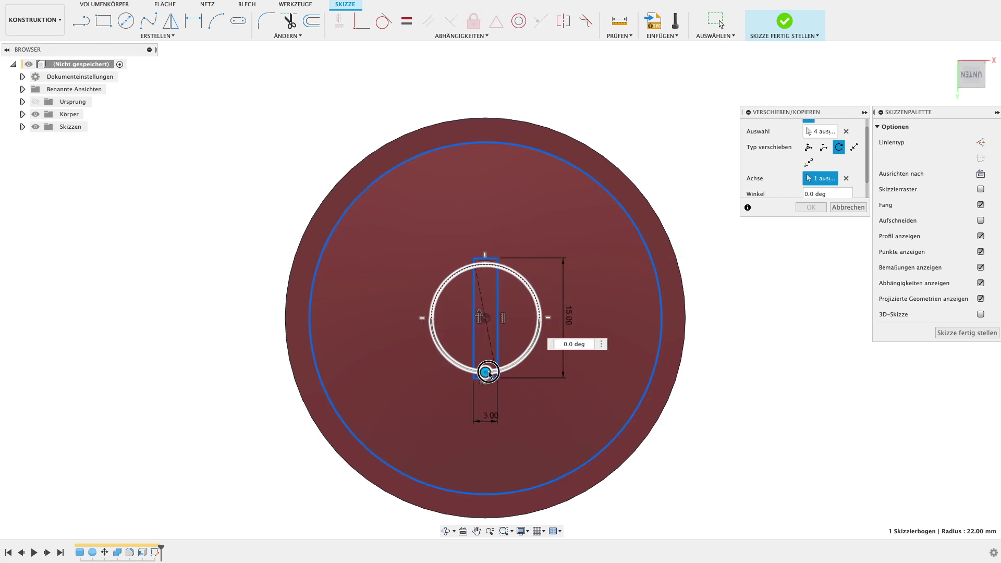
scroll(832, 156, "down", 1)
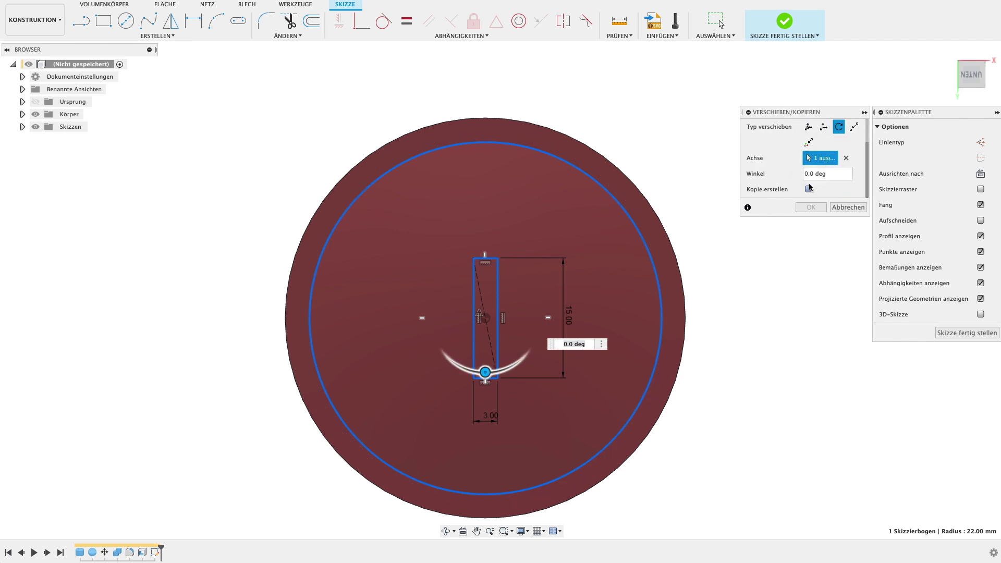
left_click(809, 189)
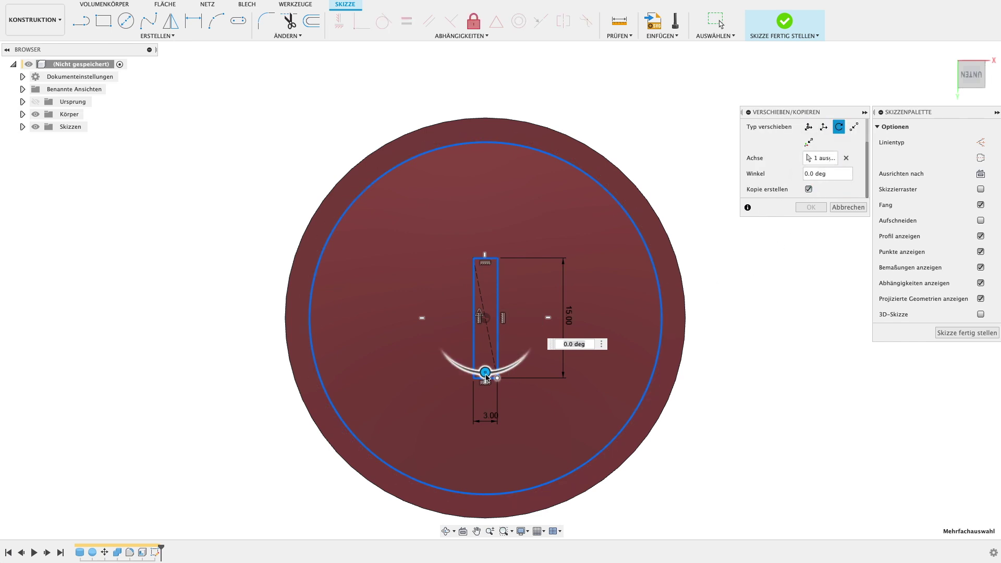
left_click_drag(487, 377, 544, 320)
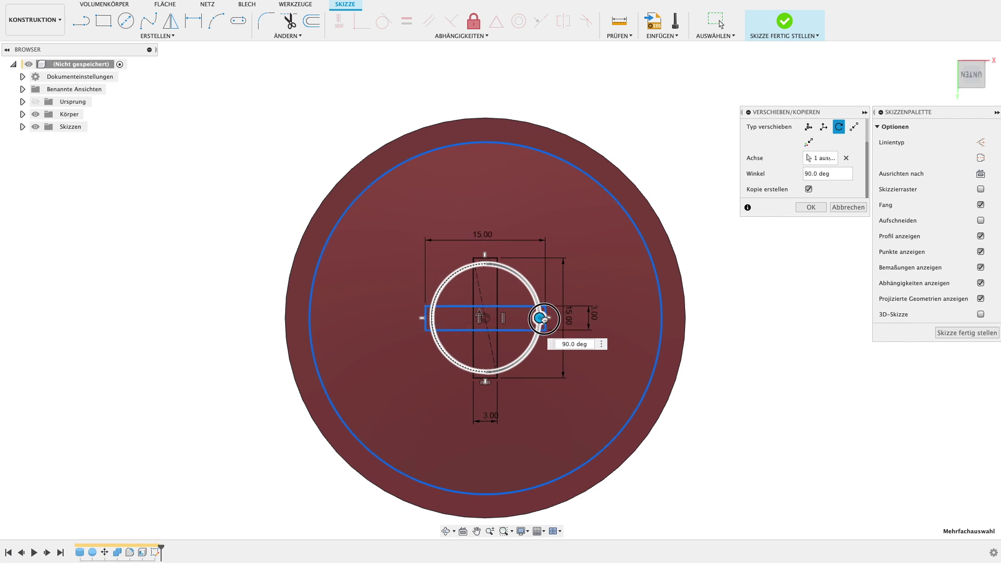
left_click(812, 208)
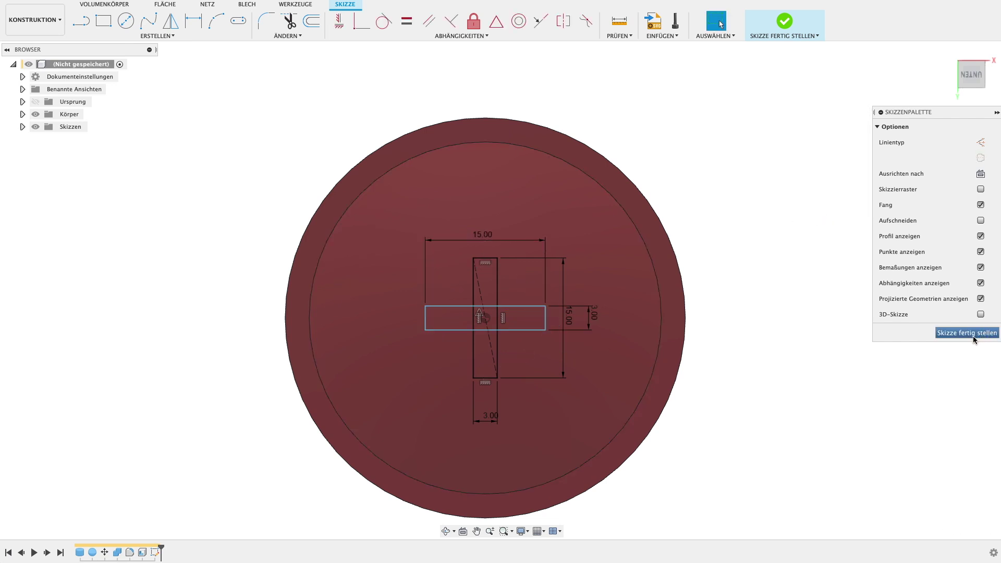
Draw a centre circle around the cross and finish the sketch.
key("c")
left_click(484, 317)
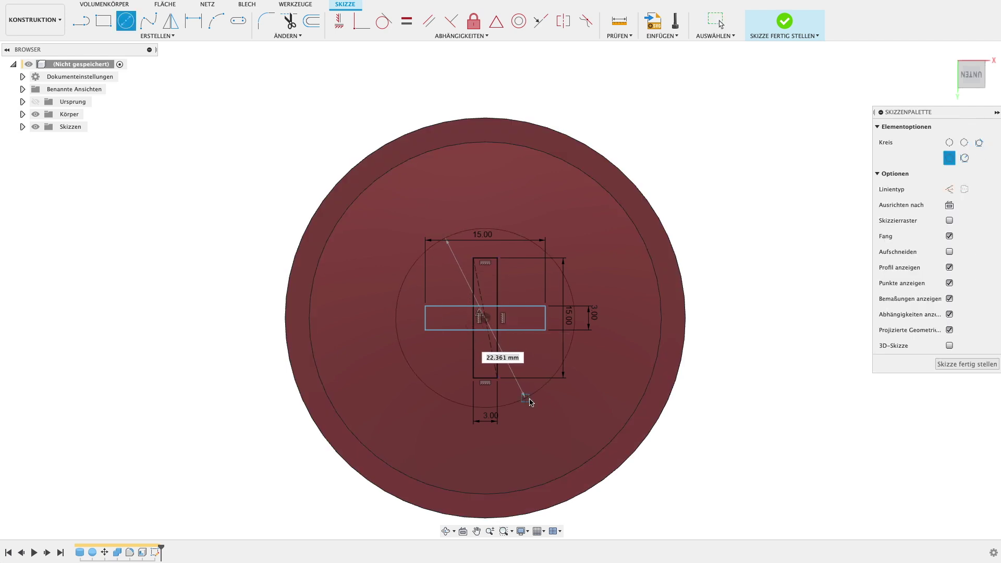
left_click(536, 384)
key("Escape")
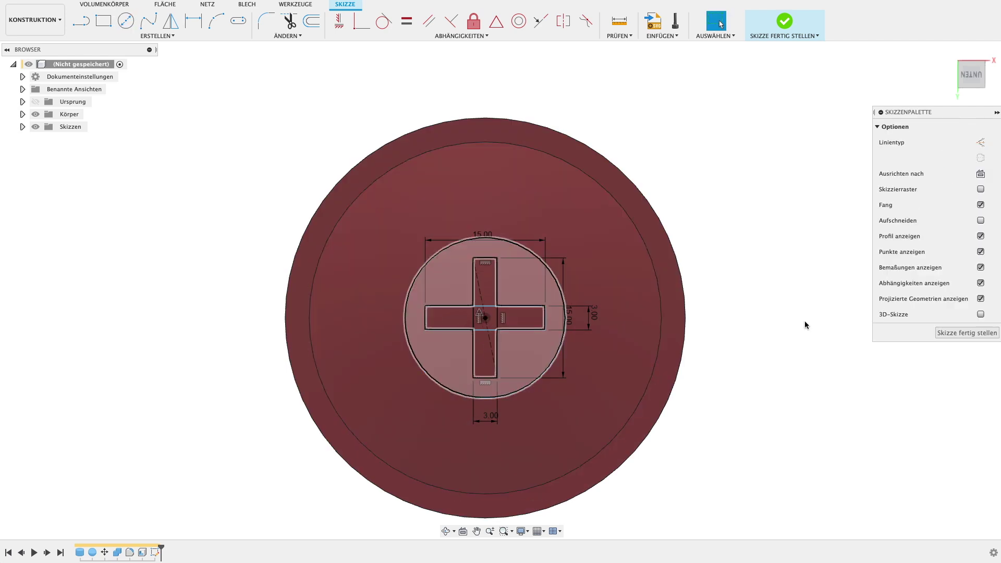
left_click(967, 333)
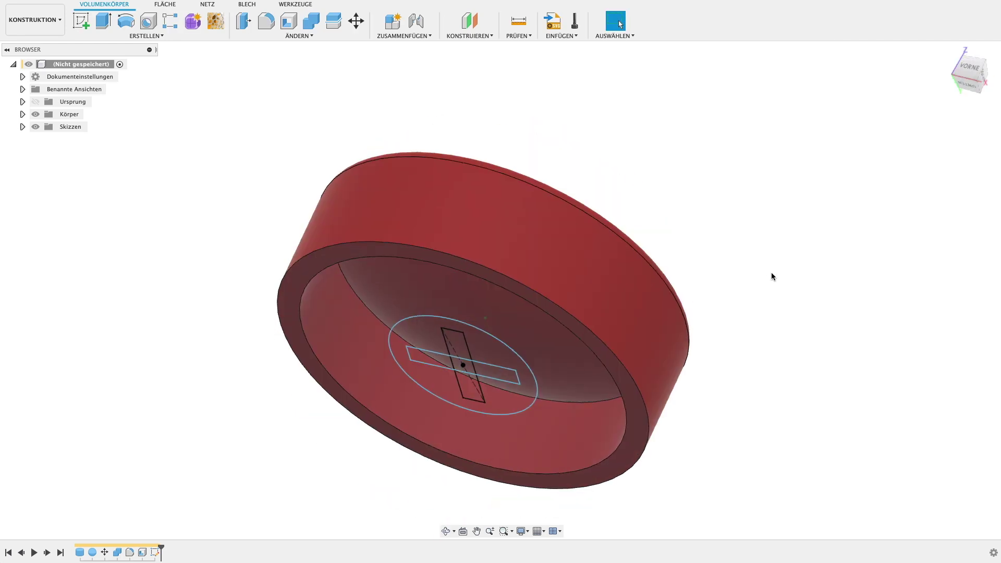
Extrude the circle-around-cross profile 12 mm into the cap as Join, then reopen the earlier combine for editing.
key("e")
left_click(517, 373)
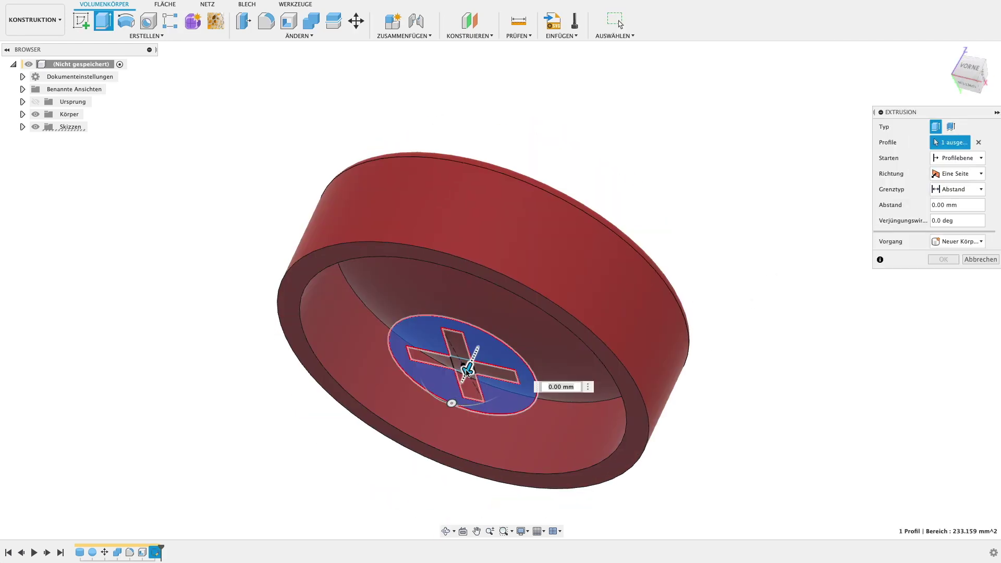
left_click_drag(464, 368, 517, 303)
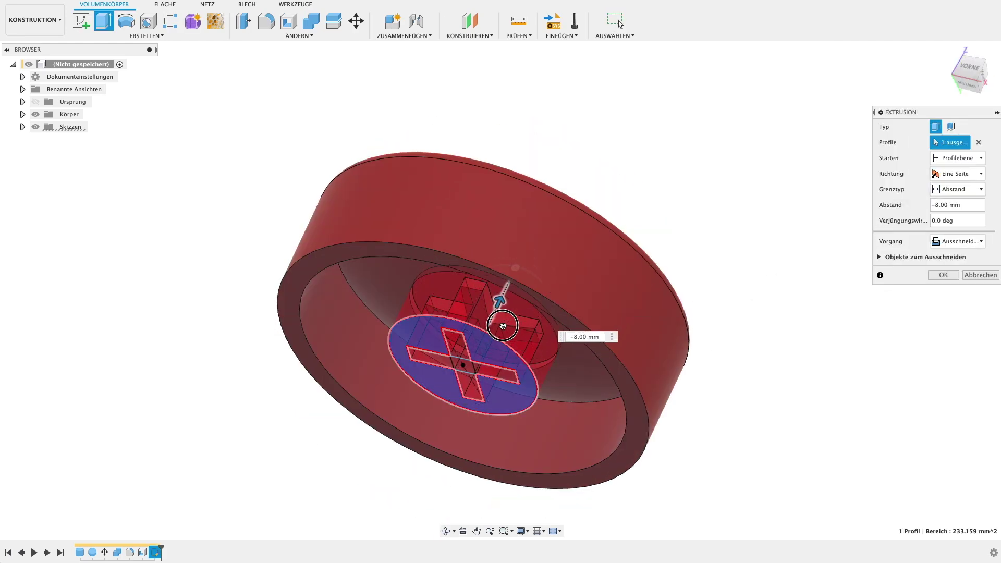
mouse_move(447, 268)
middle_mouse_down("shift")
mouse_move(561, 205)
mouse_move(729, 224)
middle_mouse_up("shift")
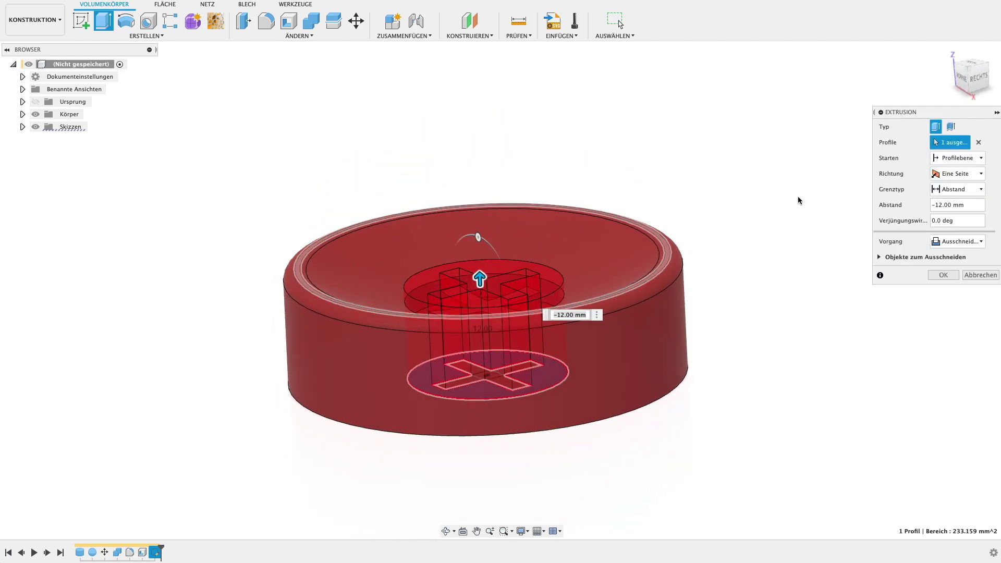
left_click(954, 241)
left_click(947, 255)
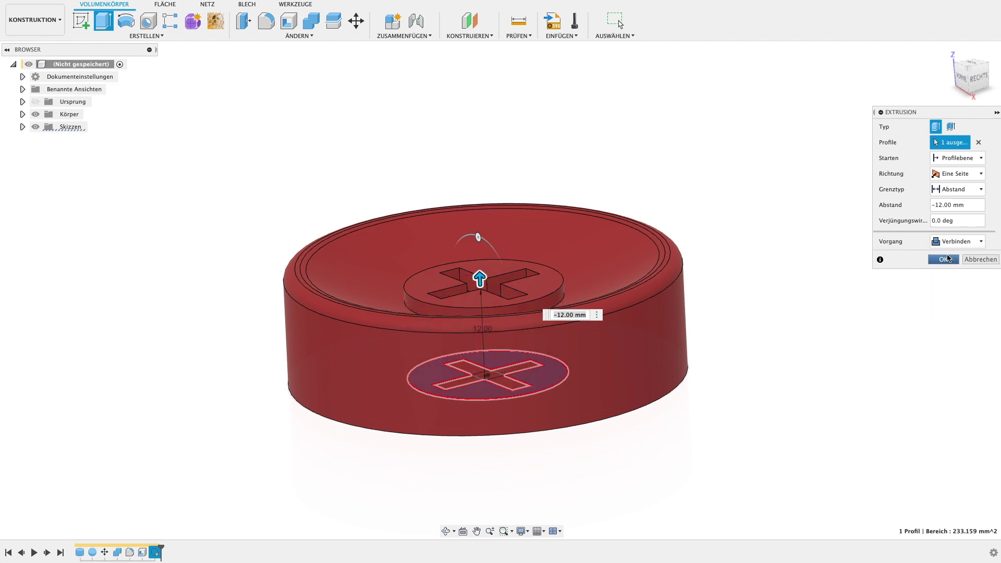
left_click(945, 260)
mouse_move(862, 251)
middle_mouse_down("shift")
mouse_move(786, 436)
mouse_move(162, 479)
middle_mouse_up("shift")
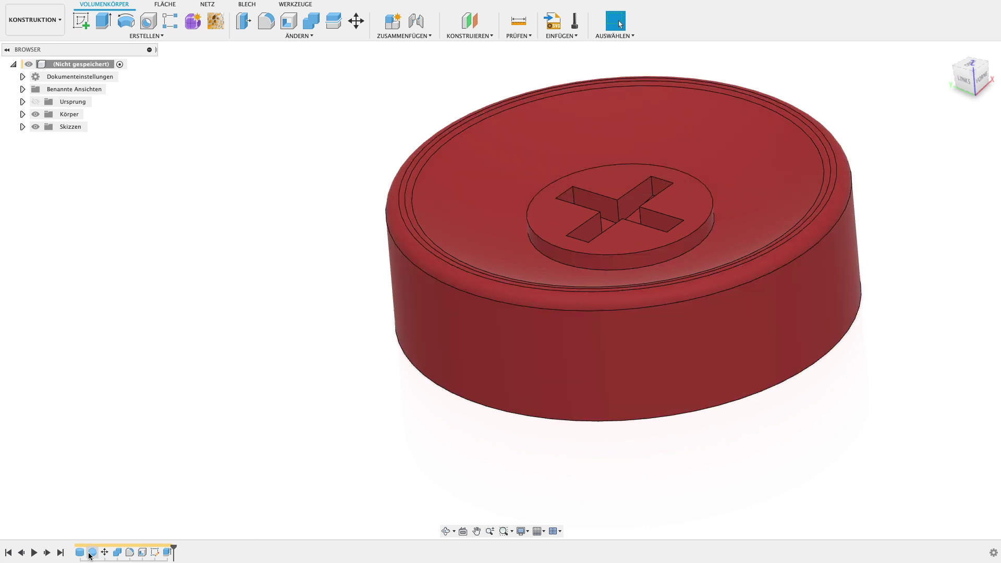
double_click(118, 553)
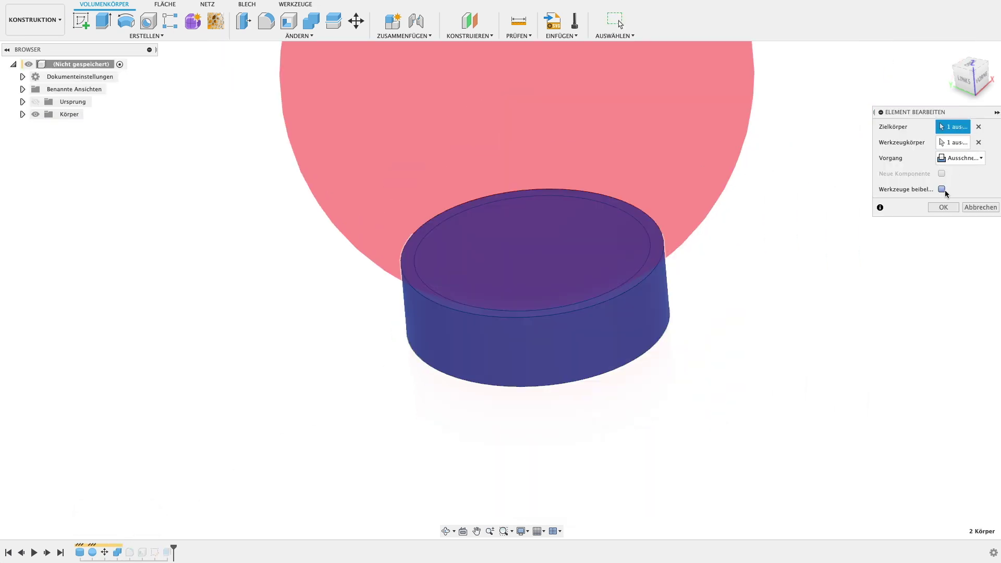
Confirm the combine edit and toggle the sphere body Körper2's visibility off and on.
left_click(939, 208)
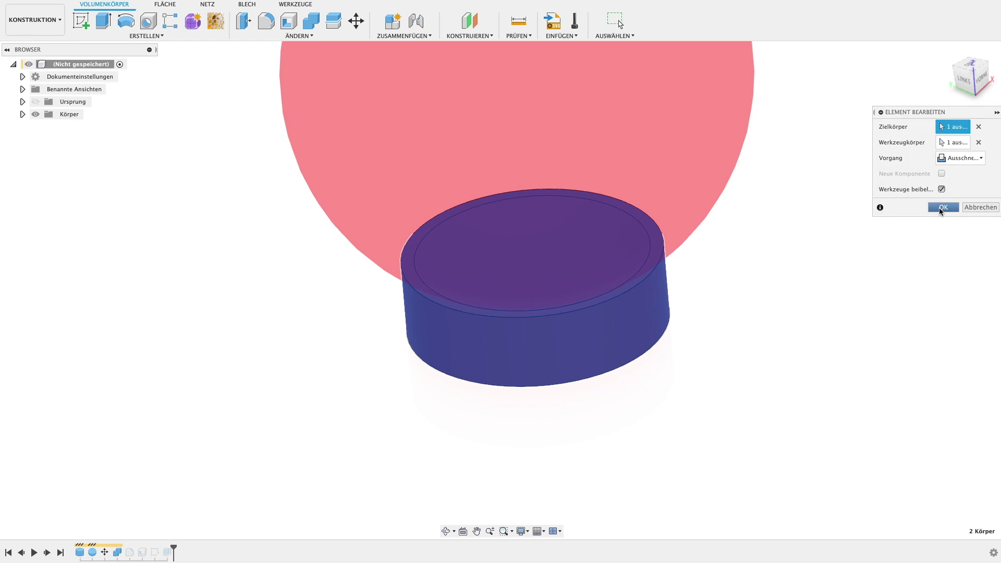
left_click(22, 114)
left_click(46, 139)
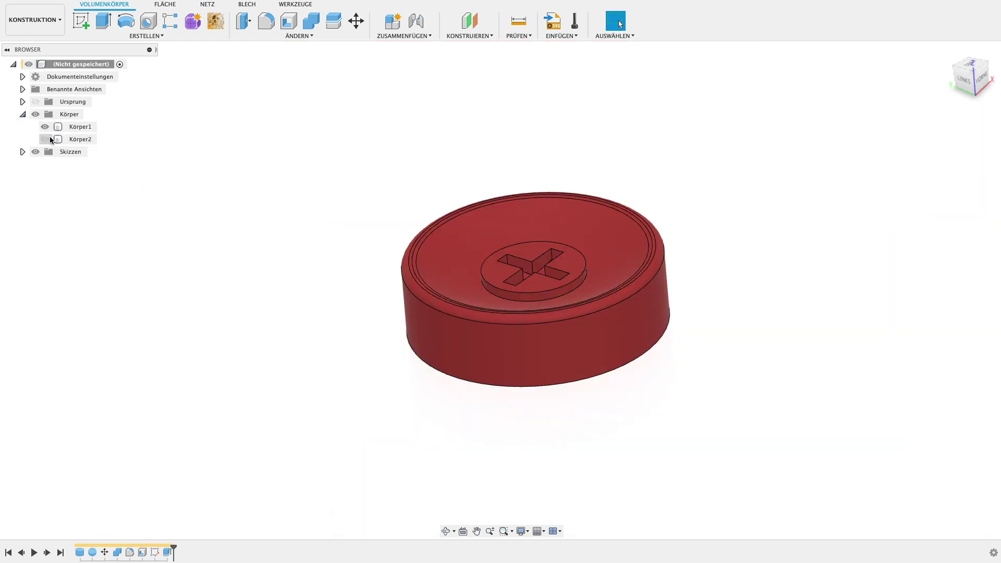
left_click(46, 139)
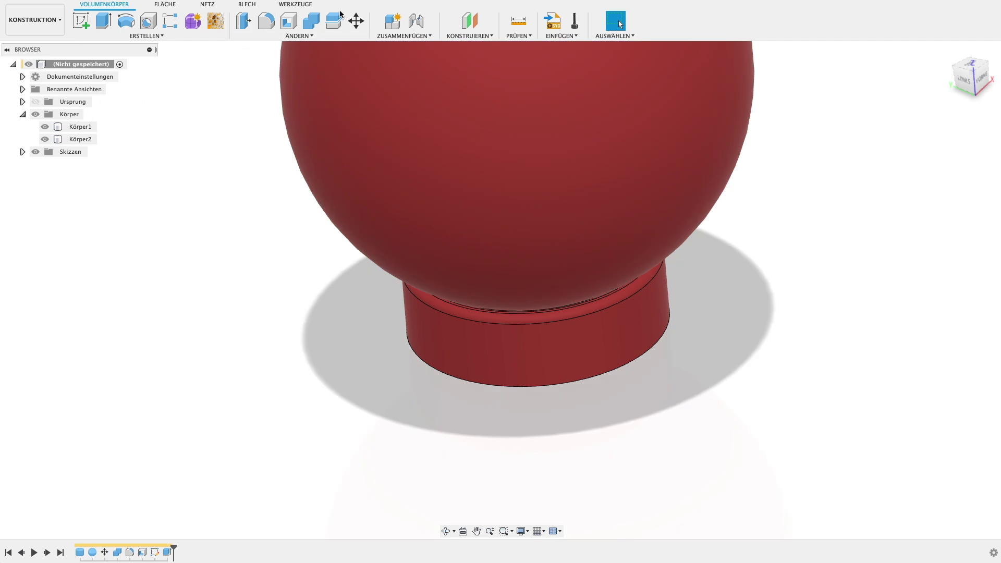
Cut sphere Körper2 from cap Körper1 with a combine.
left_click(311, 21)
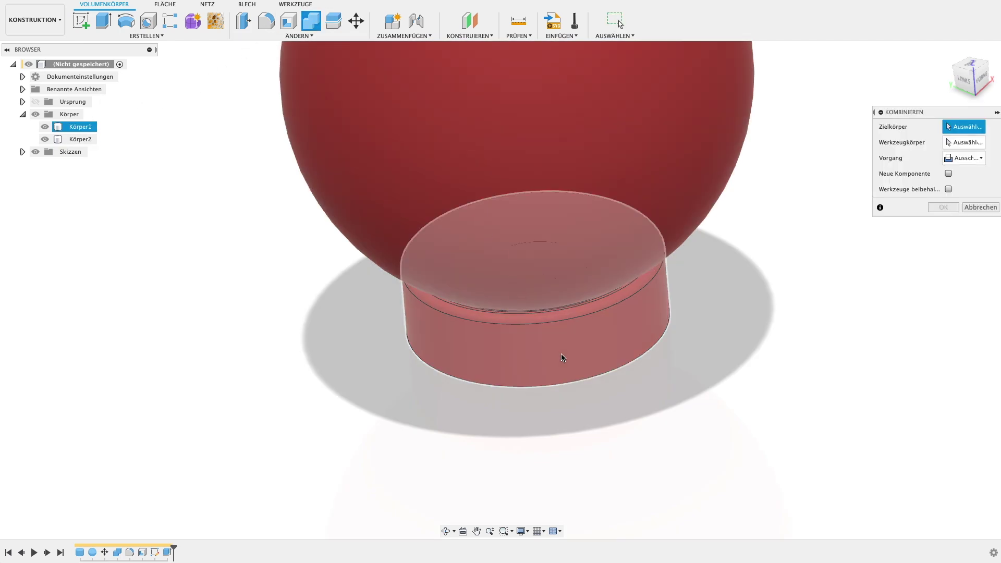
left_click(563, 358)
left_click(580, 151)
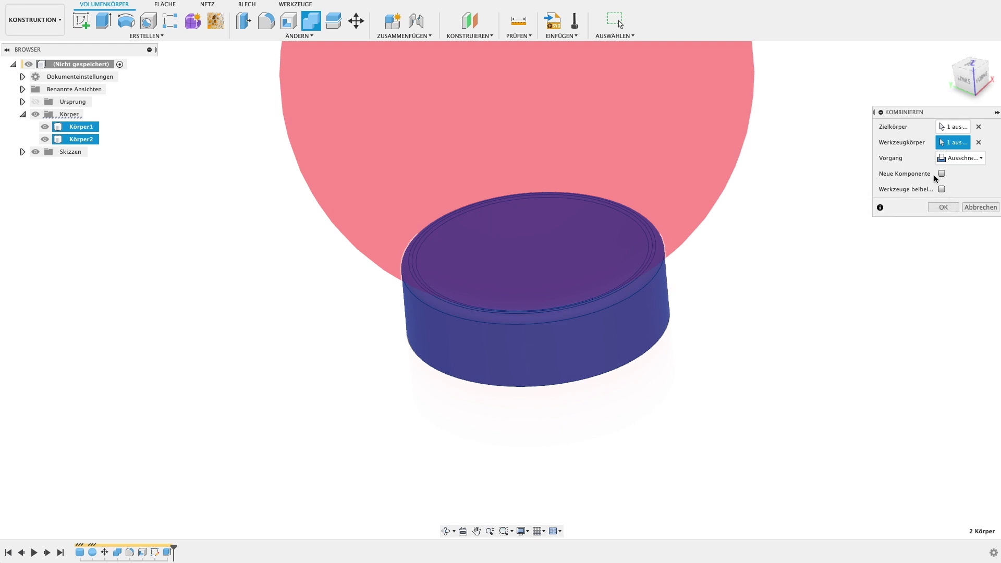
left_click(941, 208)
mouse_move(747, 238)
left_mouse_down()
mouse_move(766, 311)
mouse_move(753, 489)
mouse_move(689, 492)
mouse_move(688, 454)
mouse_move(760, 458)
mouse_move(718, 521)
mouse_move(715, 559)
mouse_move(648, 496)
mouse_move(629, 515)
mouse_move(651, 486)
mouse_move(710, 179)
mouse_move(715, 273)
mouse_move(704, 175)
left_mouse_up()
key("Escape")
mouse_move(745, 257)
middle_mouse_down()
mouse_move(719, 139)
mouse_move(713, 149)
middle_mouse_up()
mouse_move(712, 149)
left_mouse_down()
mouse_move(684, 236)
mouse_move(684, 195)
left_mouse_up()
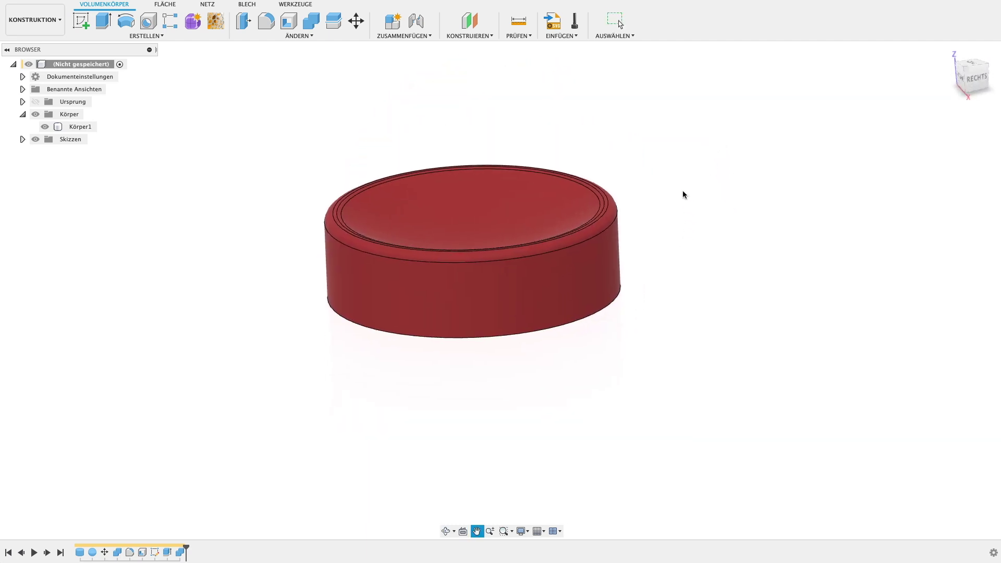
key("Escape")
left_click(510, 198)
middle_click_drag(546, 117, 556, 183, "shift")
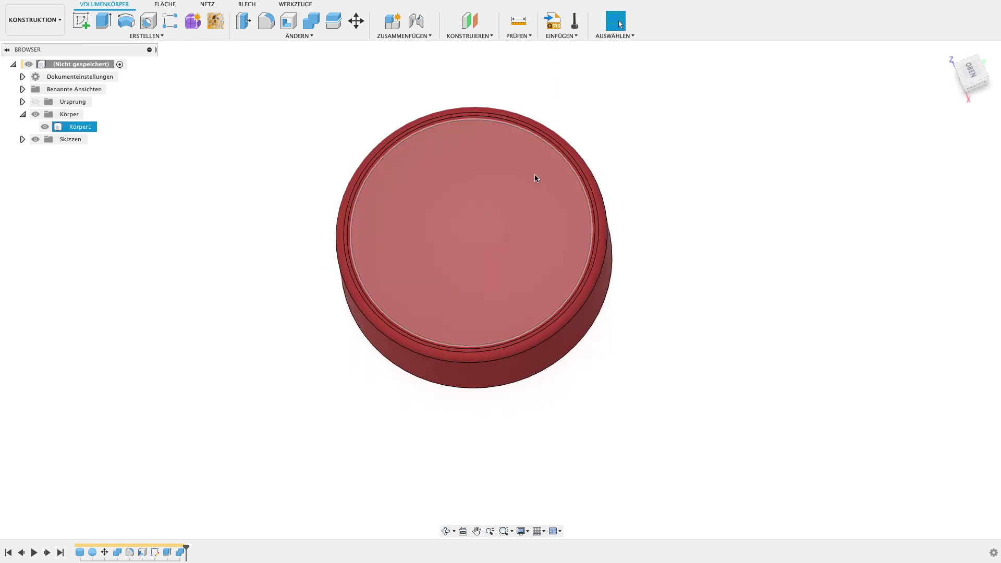
key("Escape")
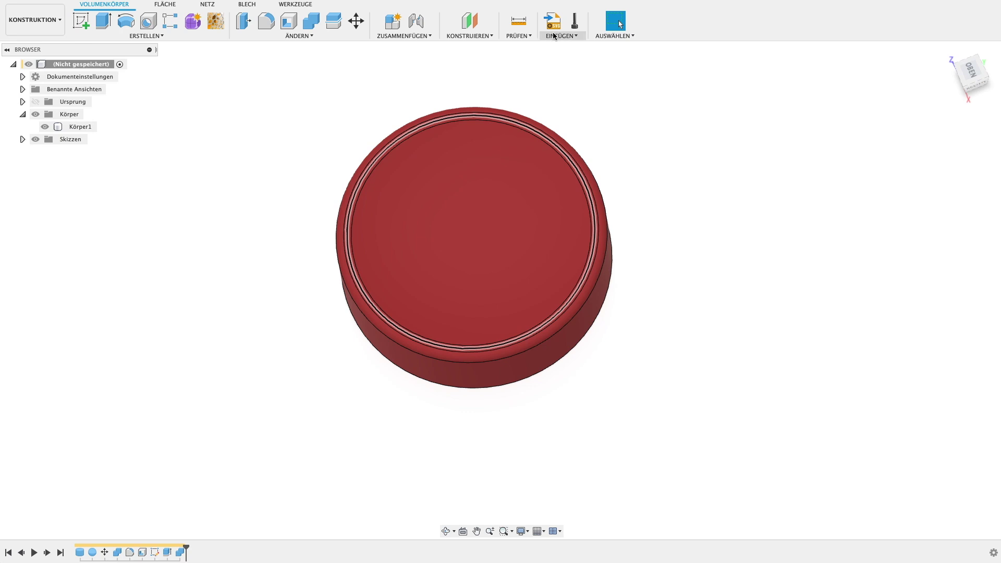
mouse_move(552, 22)
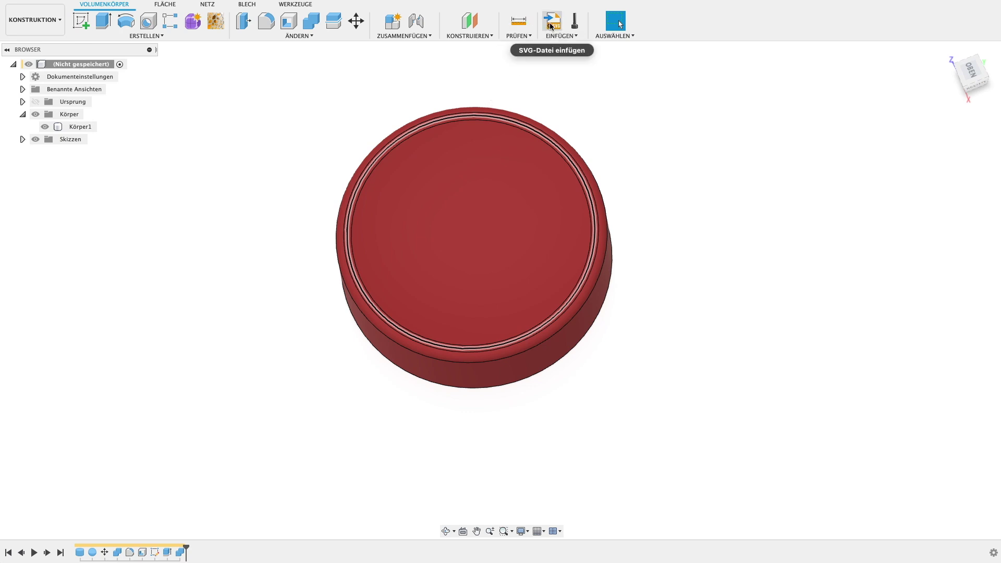
Begin inserting an SVG file, orbiting the view to find a sketch plane.
left_click(553, 24)
middle_click_drag(699, 172, 569, 304, "shift")
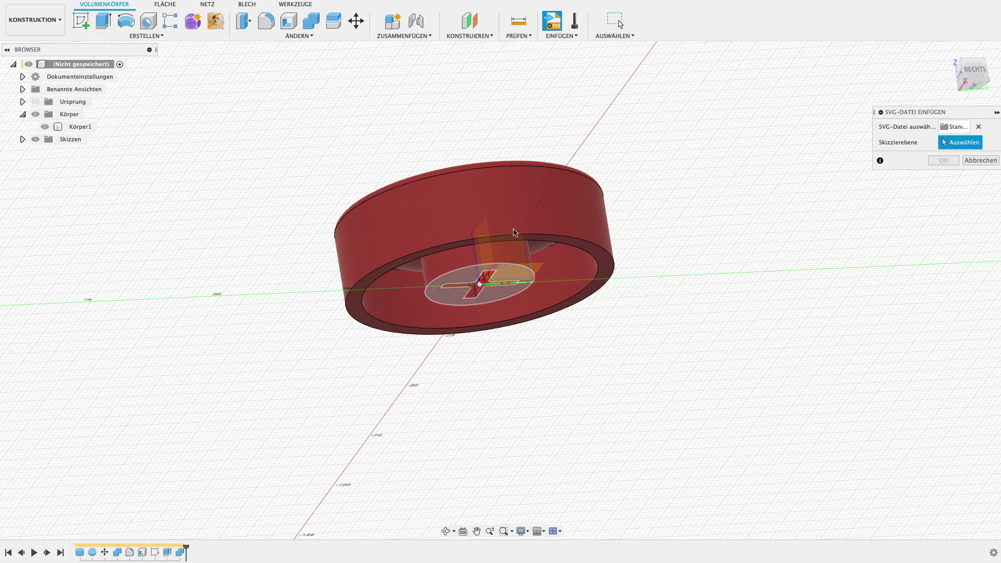
middle_click_drag(532, 273, 537, 417, "shift")
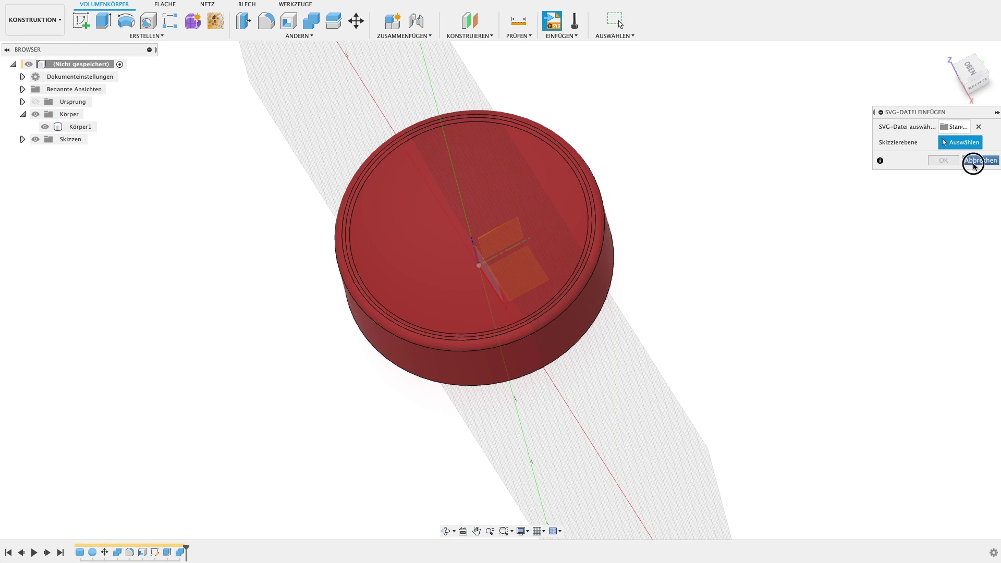
Cancel the SVG insert and add plane Ebene1 offset 18 mm from XY at the cap's top.
left_click(980, 160)
left_click(469, 21)
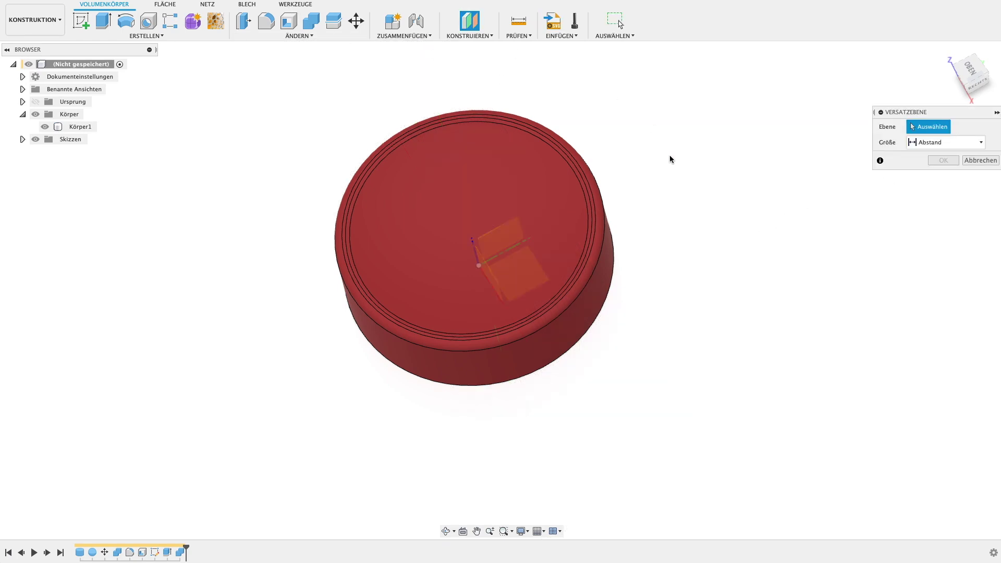
left_click(525, 269)
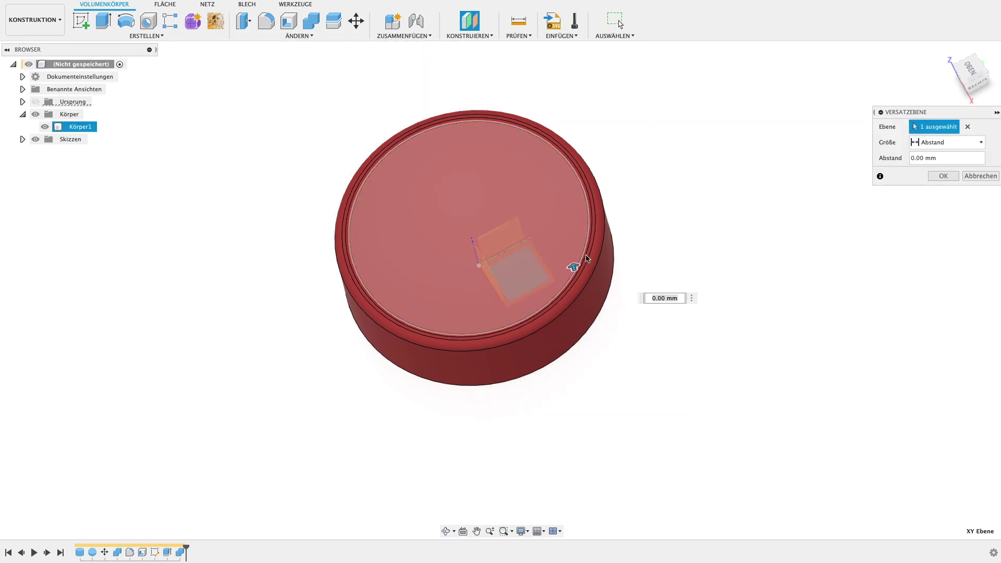
left_click(972, 90)
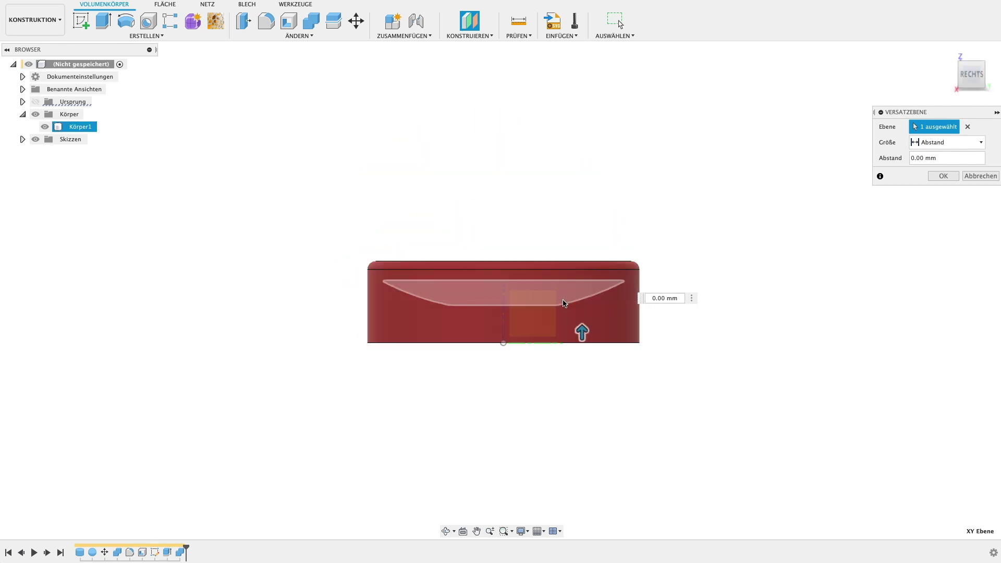
mouse_move(583, 330)
left_mouse_down()
mouse_move(581, 216)
mouse_move(571, 235)
mouse_move(581, 235)
left_mouse_up()
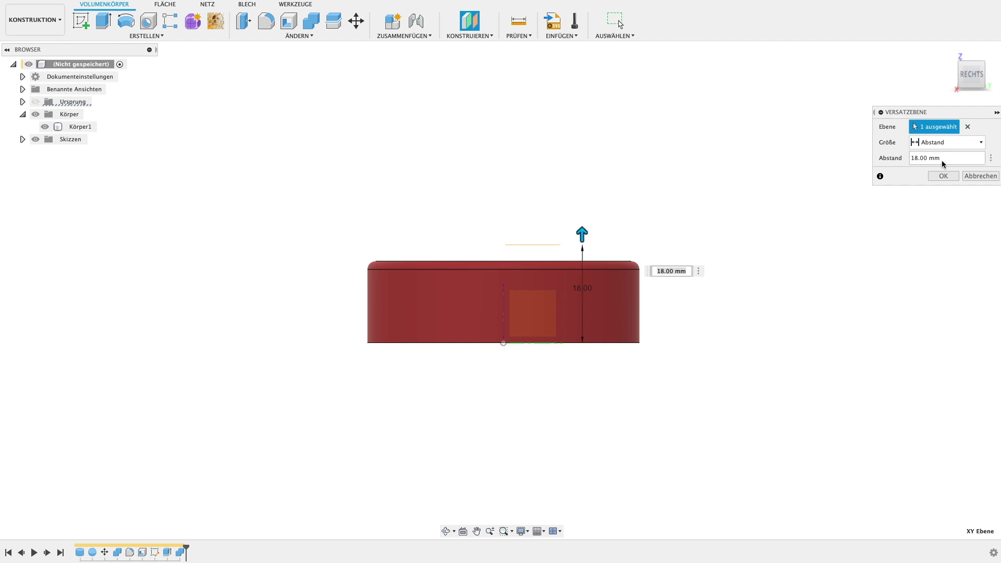
left_click(950, 178)
middle_click_drag(711, 148, 715, 195, "shift")
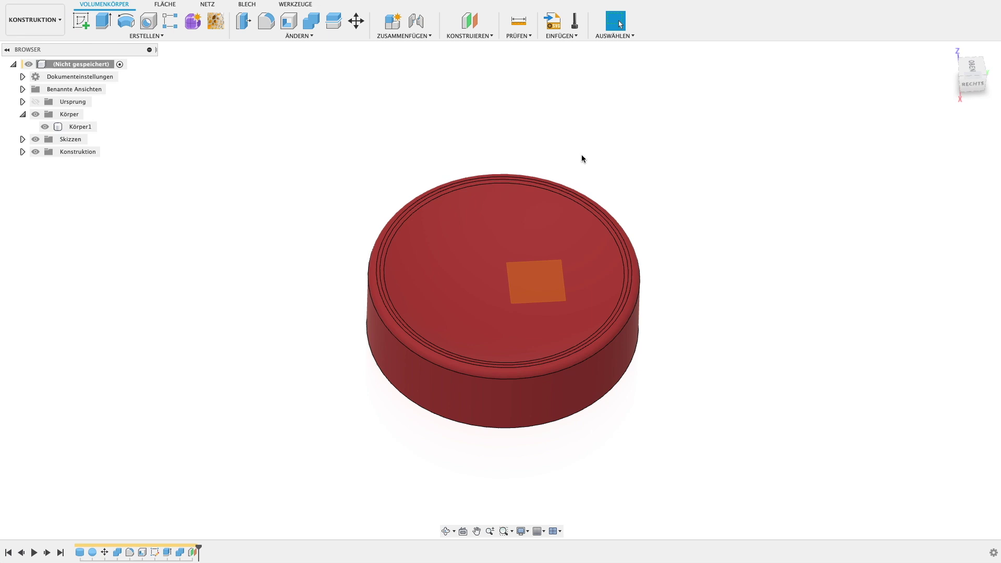
left_click(550, 23)
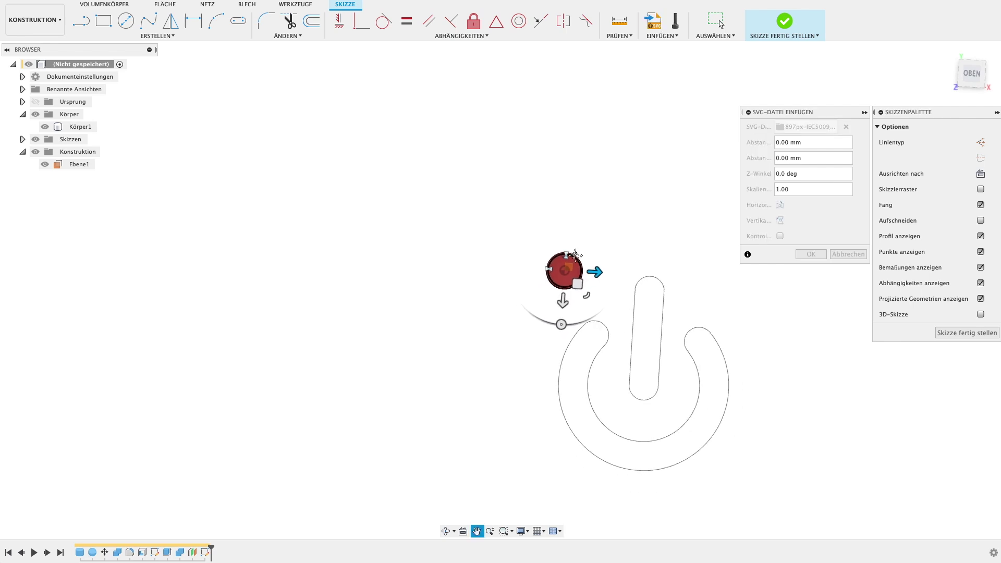
Scale the power-symbol SVG to 0.173, centre it on the red disc's top, and insert it.
left_click_drag(515, 219, 470, 194)
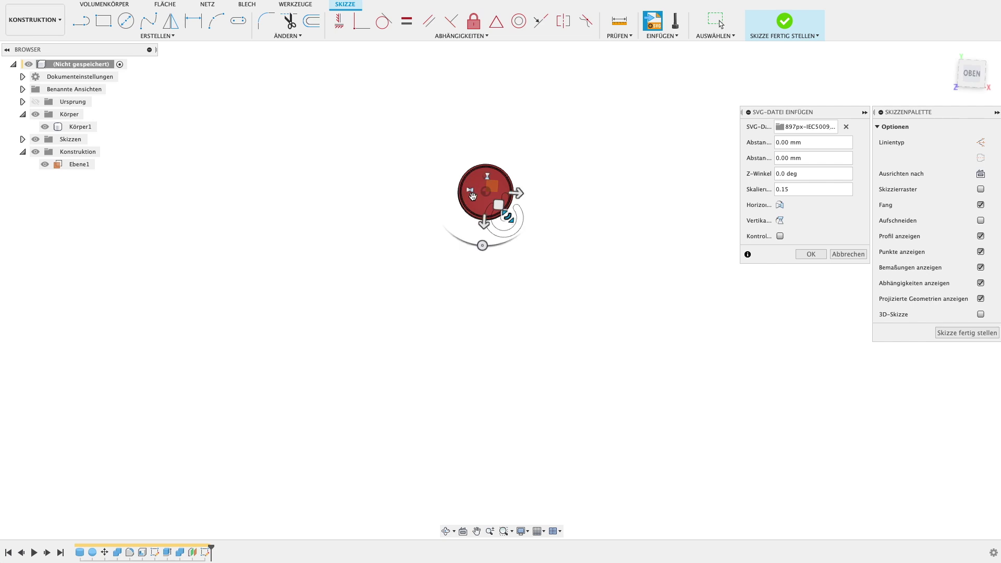
scroll(470, 194, "up", 5)
left_click_drag(463, 153, 406, 92)
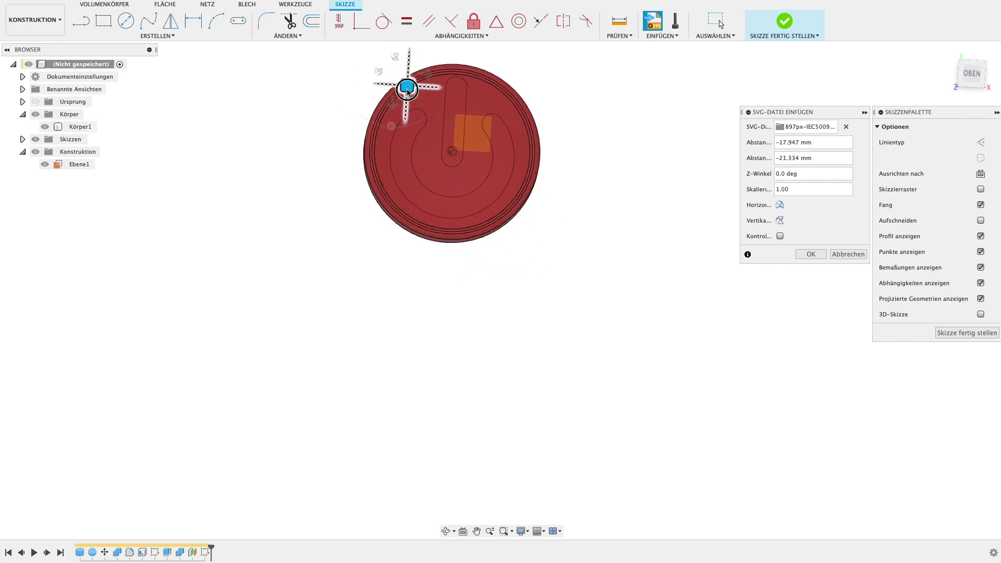
left_click_drag(407, 93, 410, 94)
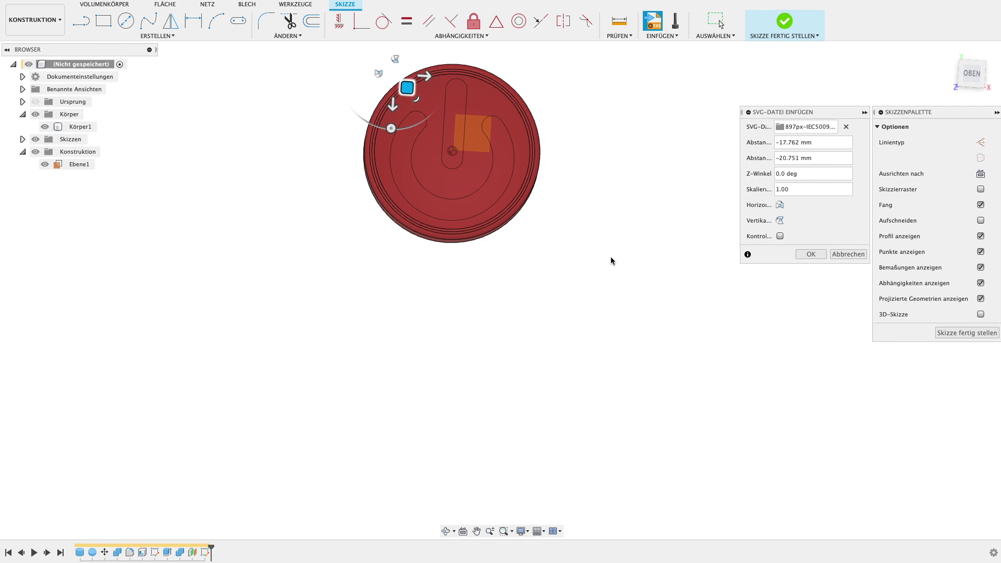
mouse_move(552, 162)
middle_mouse_down()
mouse_move(651, 224)
mouse_move(643, 228)
middle_mouse_up()
left_click(798, 254)
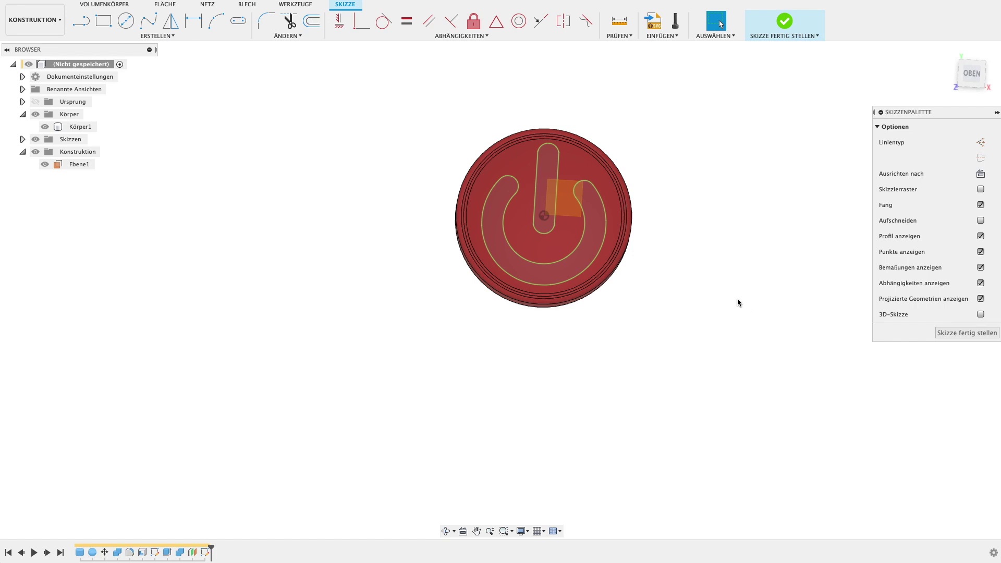
Inspect the power-symbol outline on the red disc from several angles, then finish the sketch.
middle_click_drag(738, 302, 746, 261, "shift")
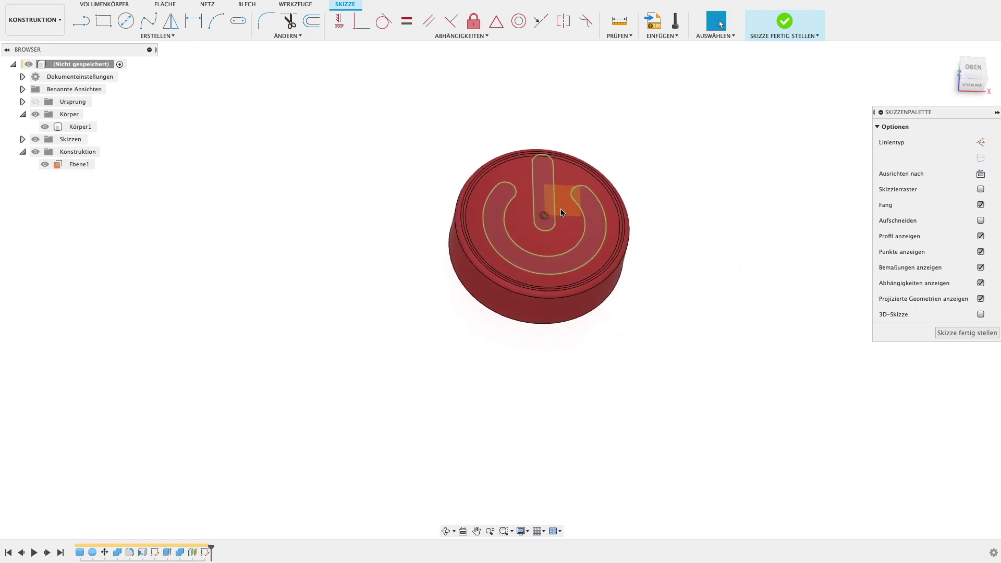
middle_click_drag(682, 209, 685, 183, "shift")
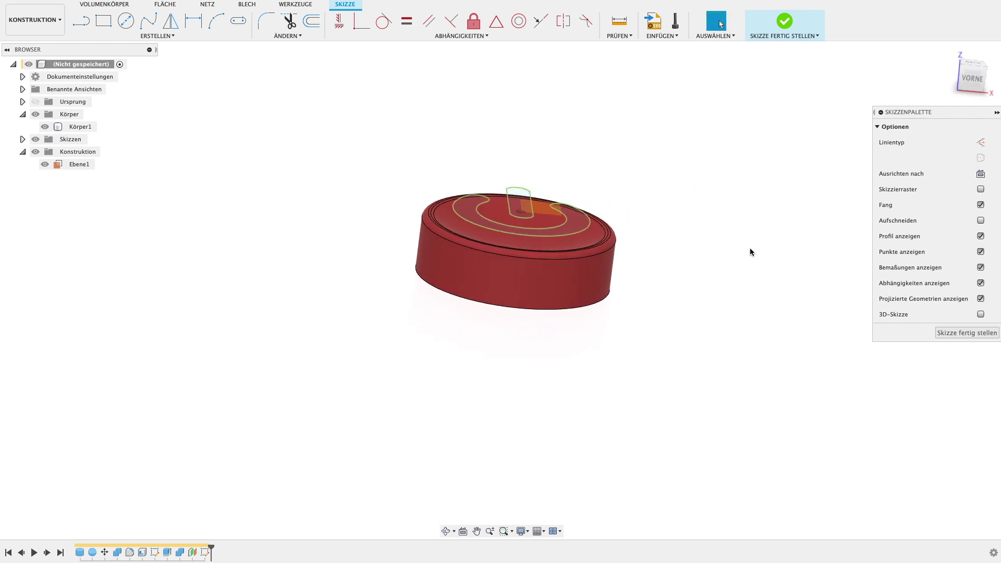
scroll(749, 248, "up", 3)
mouse_move(681, 245)
middle_mouse_down()
mouse_move(725, 210)
mouse_move(757, 219)
middle_mouse_up()
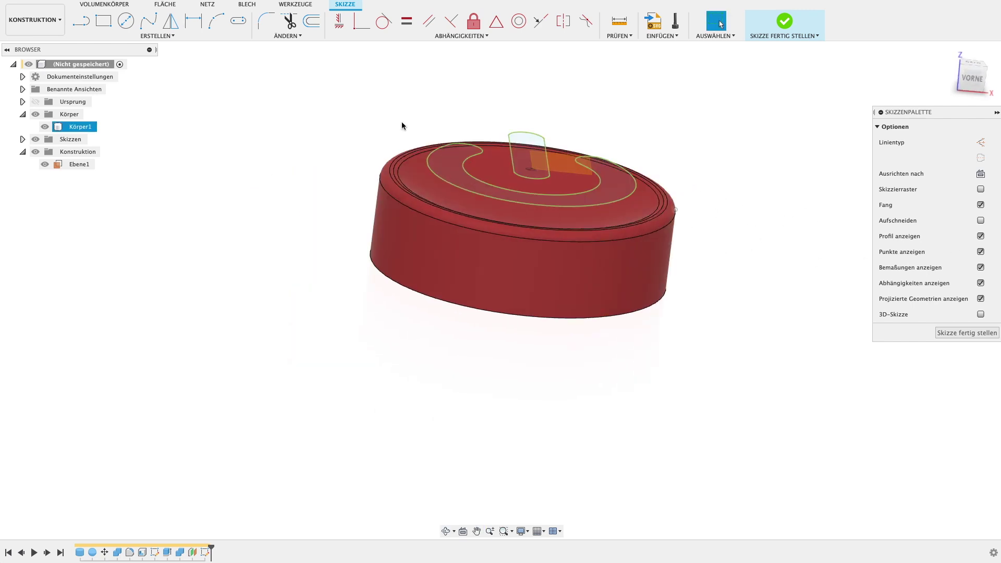
left_click(662, 188)
middle_click_drag(399, 112, 400, 143, "shift")
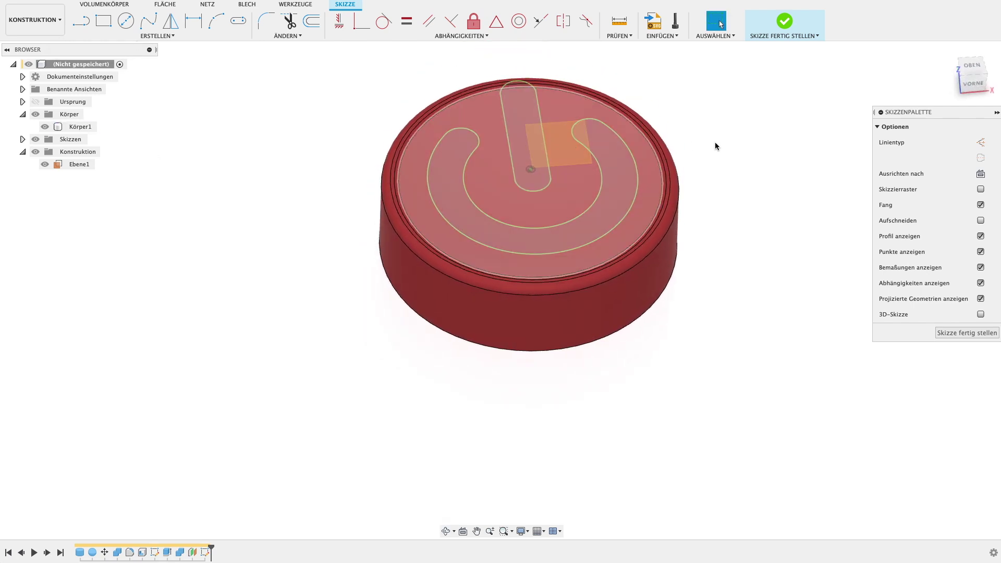
middle_click_drag(715, 145, 591, 174)
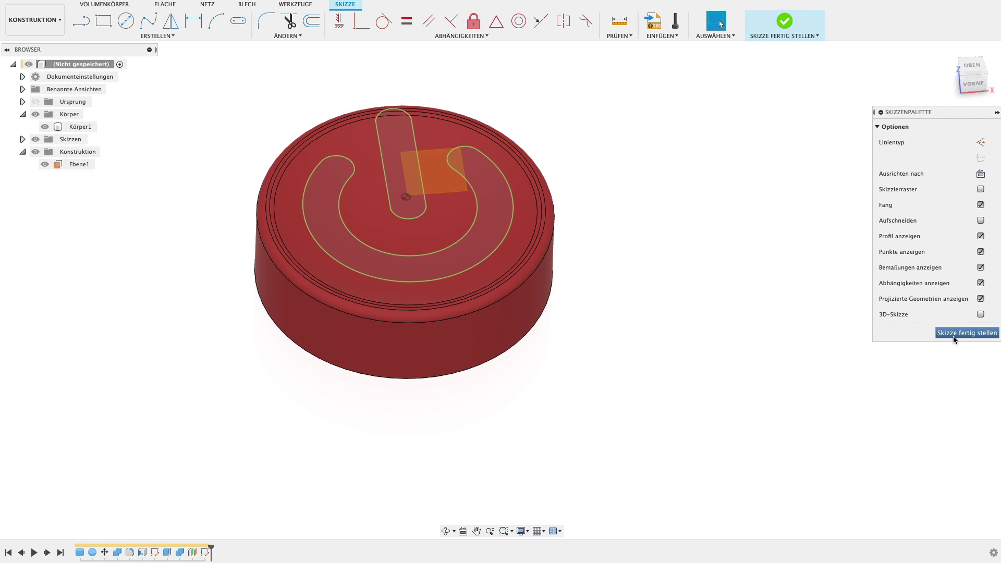
left_click(953, 334)
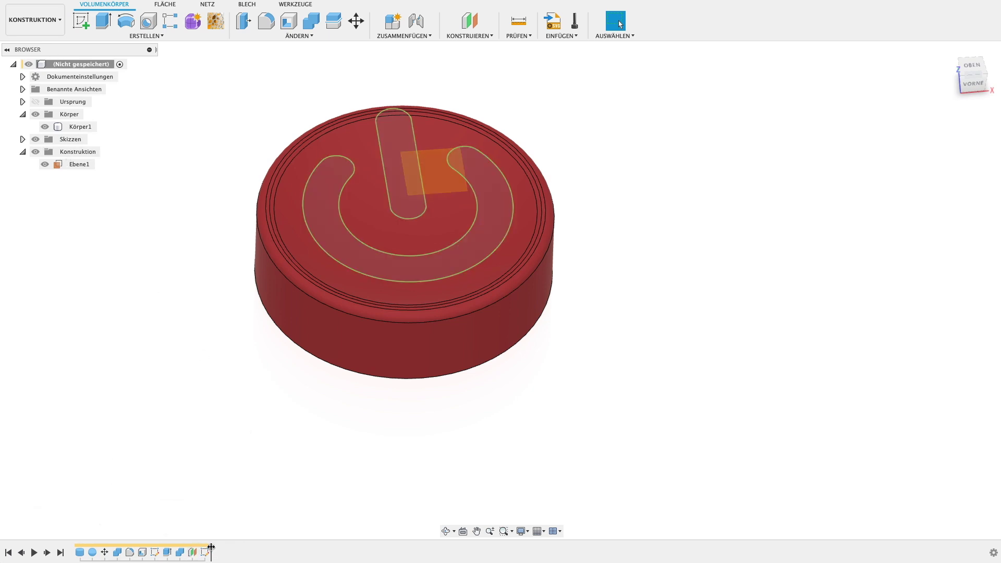
Copy Körper1 77 mm along X as Körper3, inserted early in the timeline history.
left_click_drag(212, 547, 85, 550)
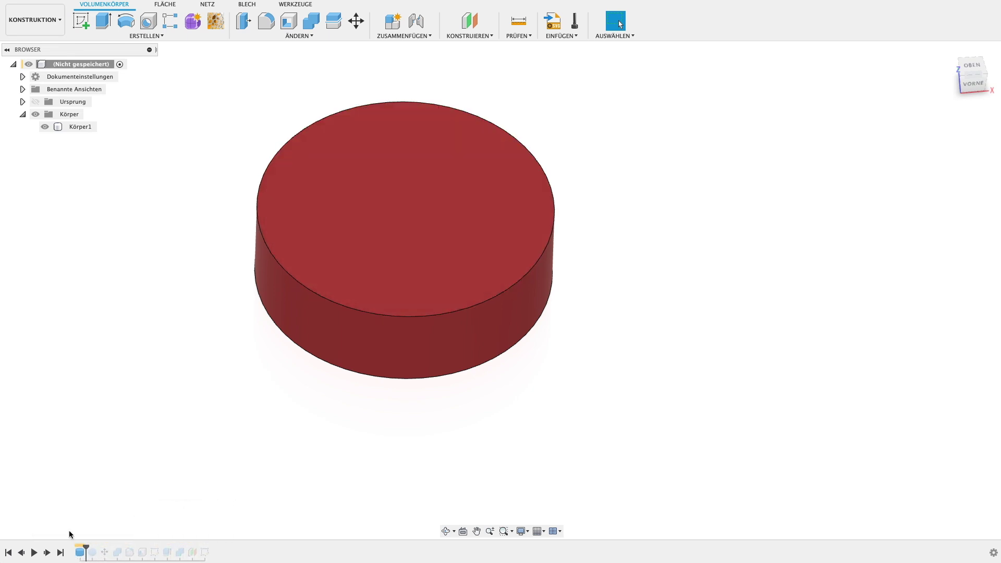
right_click(93, 129)
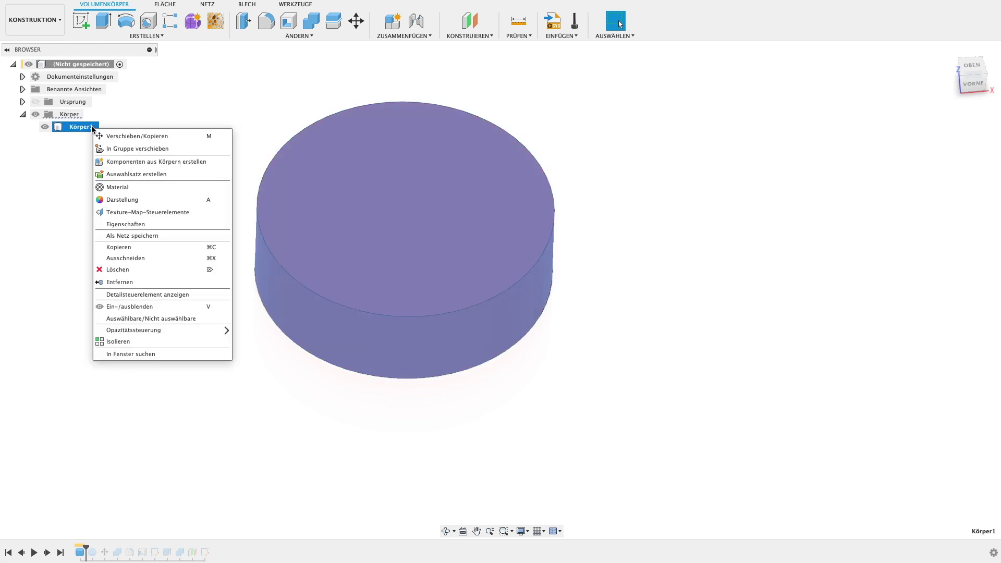
left_click(127, 137)
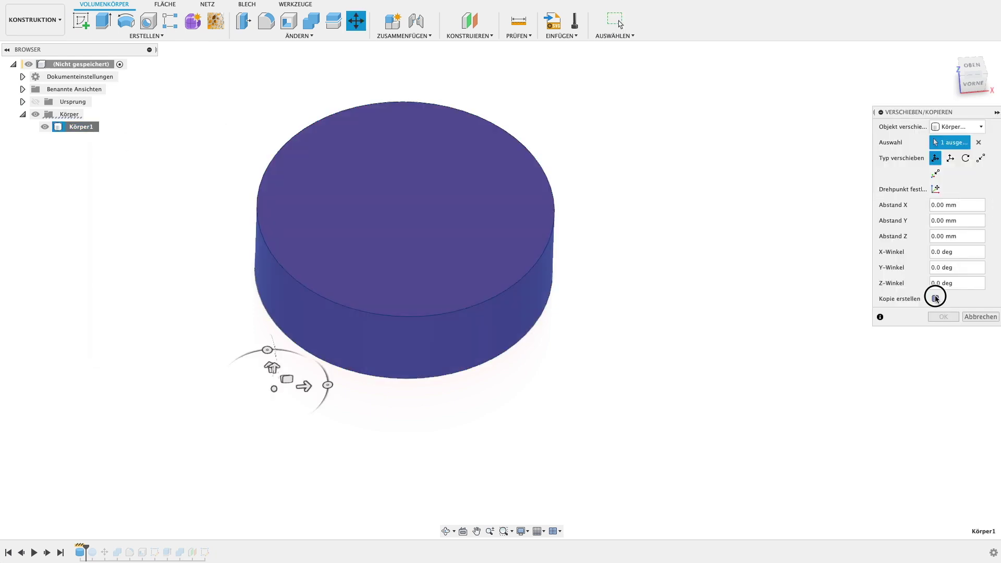
left_click(936, 298)
left_click_drag(305, 386, 702, 385)
left_click(935, 318)
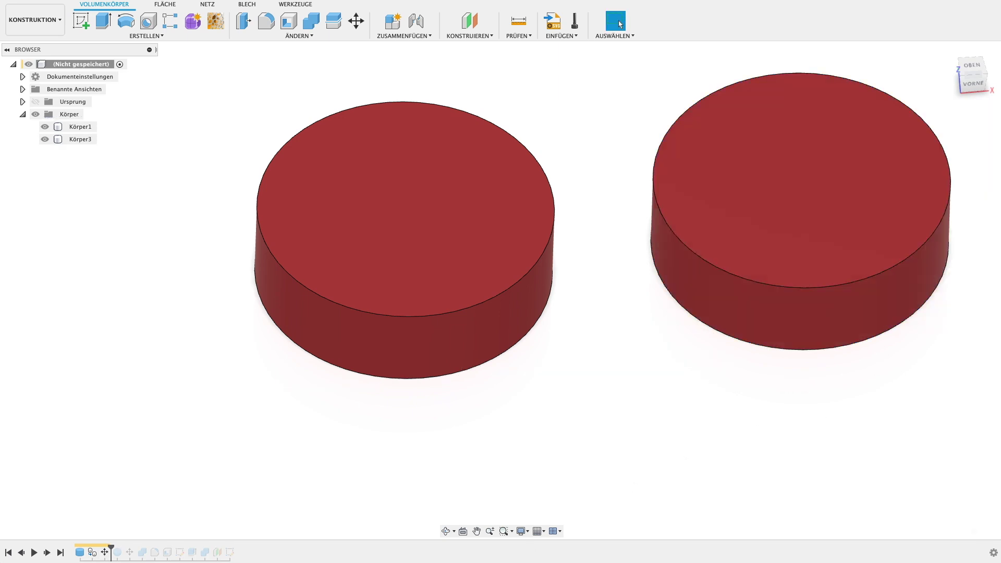
left_click_drag(107, 552, 302, 552)
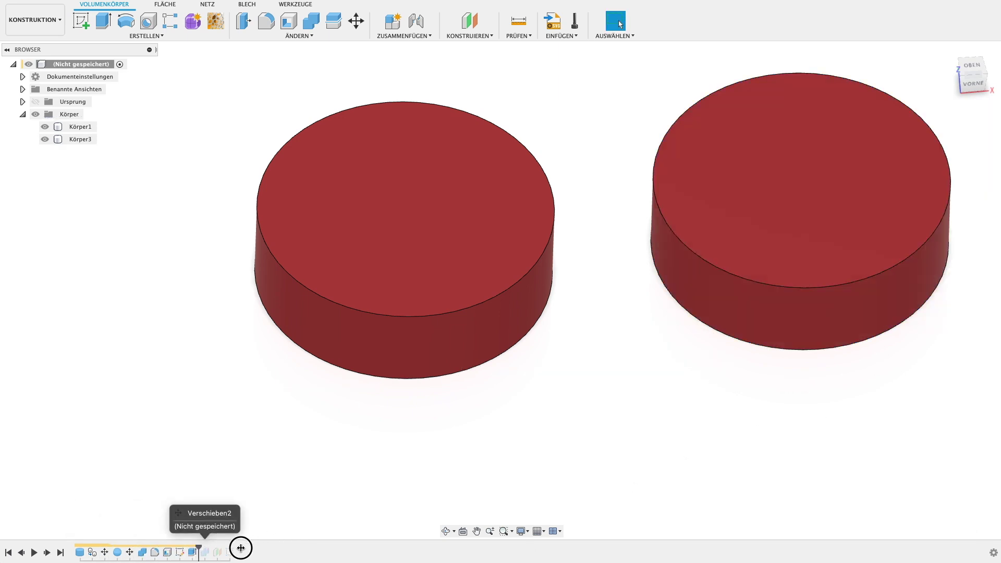
left_click_drag(241, 548, 253, 552)
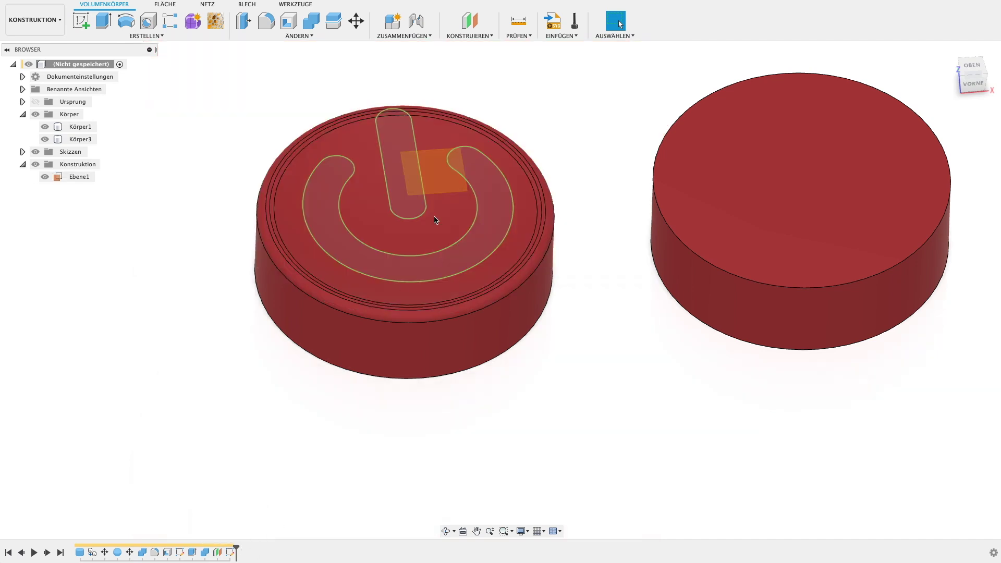
Fillet the right disc's top edge with a 3 mm radius.
key("f")
left_click(753, 282)
type("3")
key("Return")
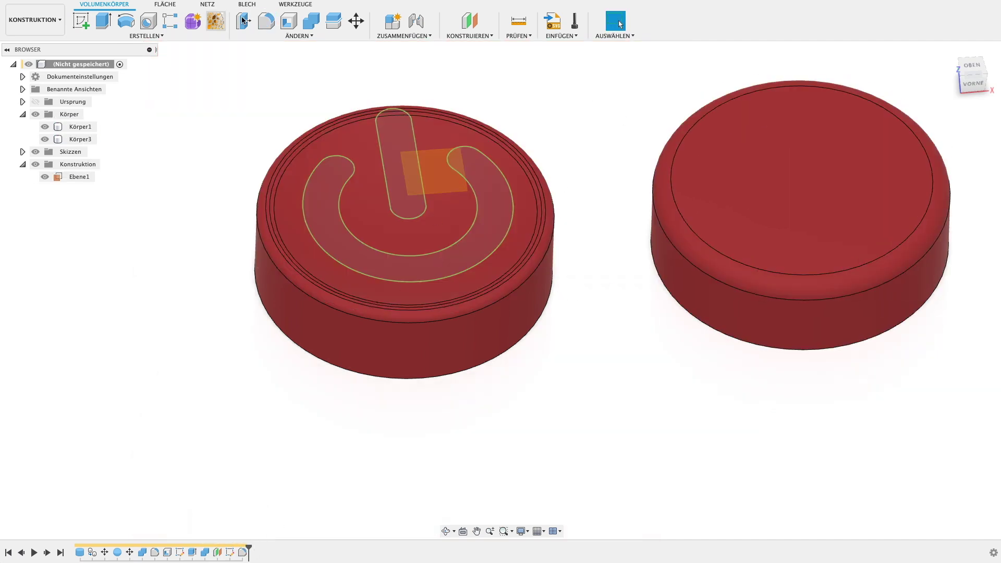
Shell the right disc to 2 mm thickness, leaving the bottom face open.
left_click(292, 22)
mouse_move(883, 492)
middle_mouse_down("shift")
mouse_move(841, 362)
mouse_move(827, 232)
middle_mouse_up("shift")
left_click(826, 233)
type("2")
key("Return")
mouse_move(837, 194)
middle_mouse_down("shift")
mouse_move(563, 284)
mouse_move(563, 349)
mouse_move(561, 329)
mouse_move(583, 328)
mouse_move(610, 350)
mouse_move(574, 355)
mouse_move(566, 342)
mouse_move(442, 375)
mouse_move(430, 367)
middle_mouse_up("shift")
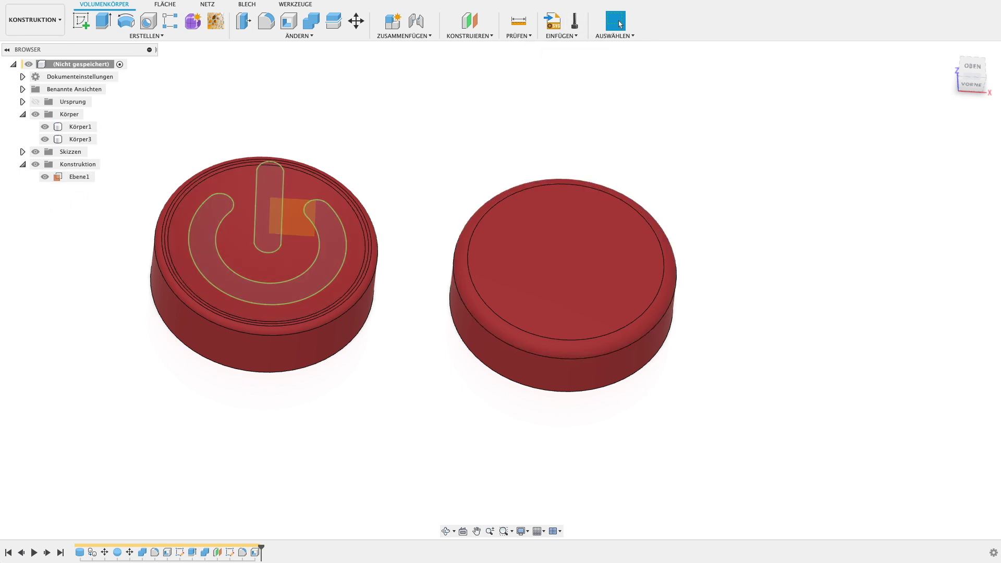
Extrude the power-symbol ring and slot profiles -1 mm into the right disc's top.
double_click(230, 552)
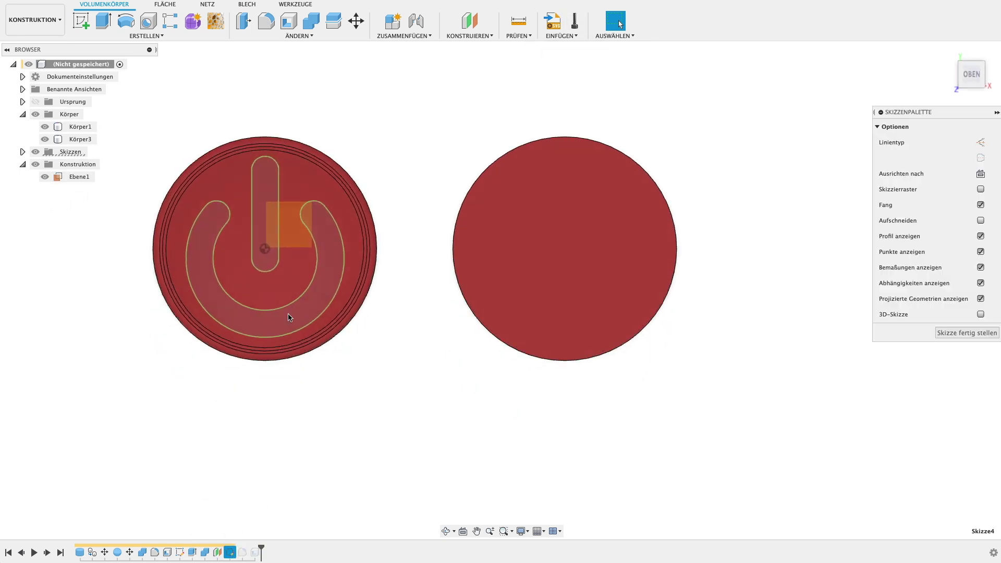
left_click(967, 333)
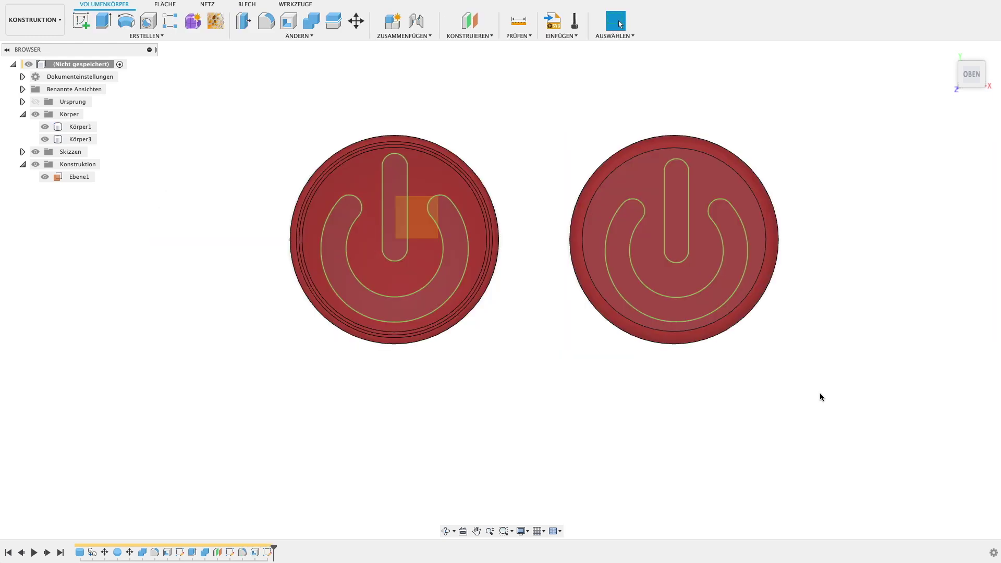
key("e")
left_click(732, 255)
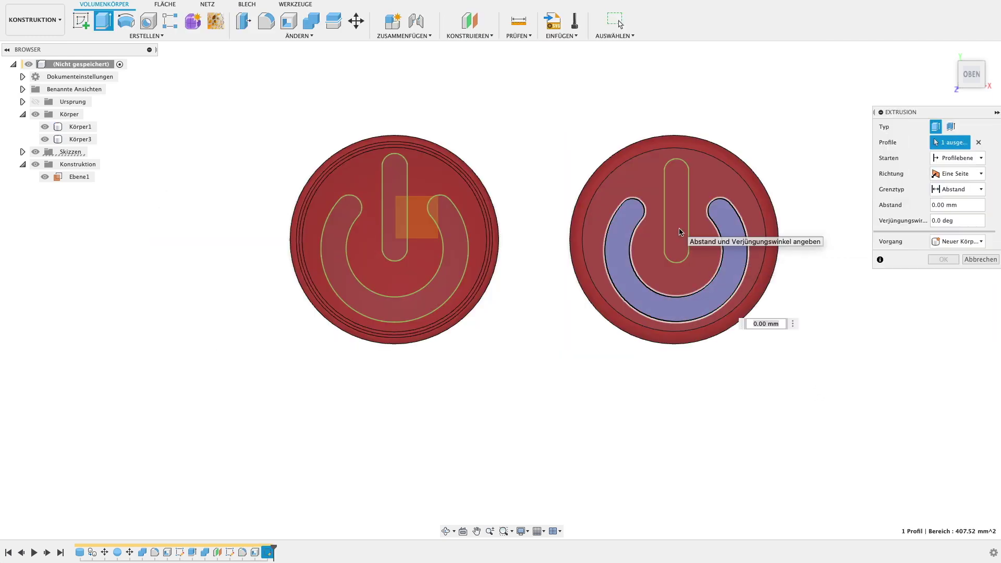
left_click(677, 221)
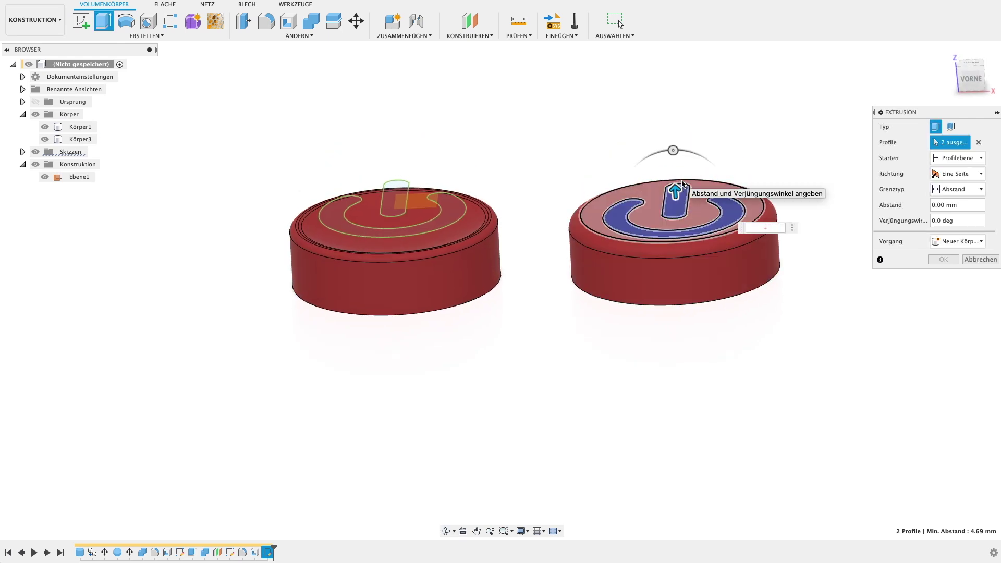
type("-1")
key("Return")
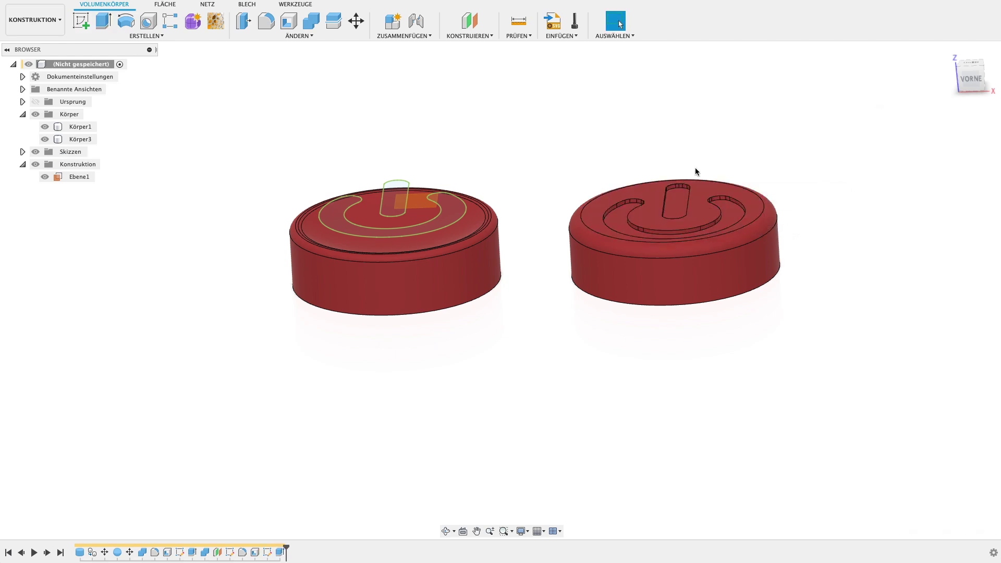
middle_click_drag(745, 150, 727, 212, "shift")
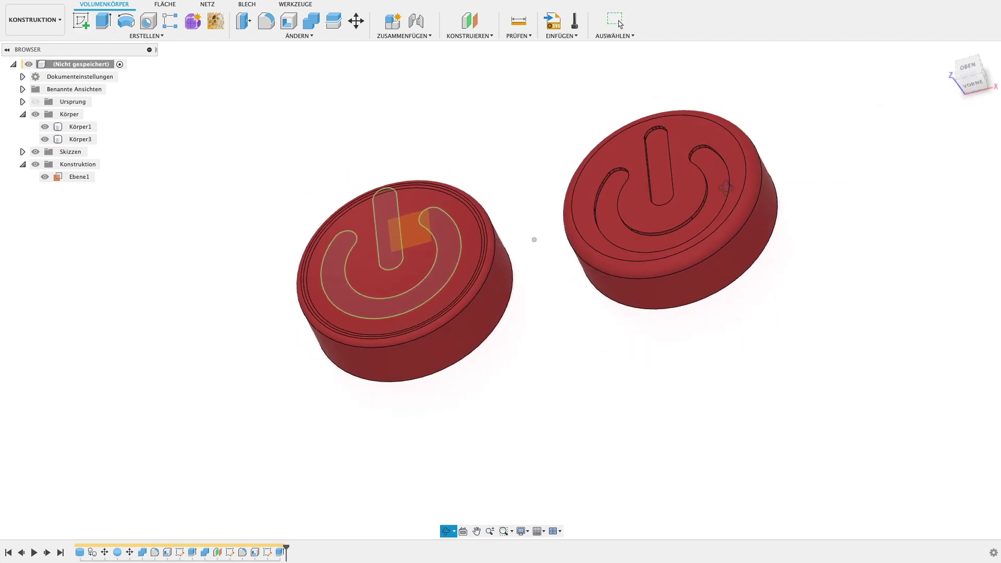
Give the right disc's power ring and slot faces the yellow Pulverbeschichtung (Gelb) appearance.
middle_click_drag(728, 212, 796, 129, "shift")
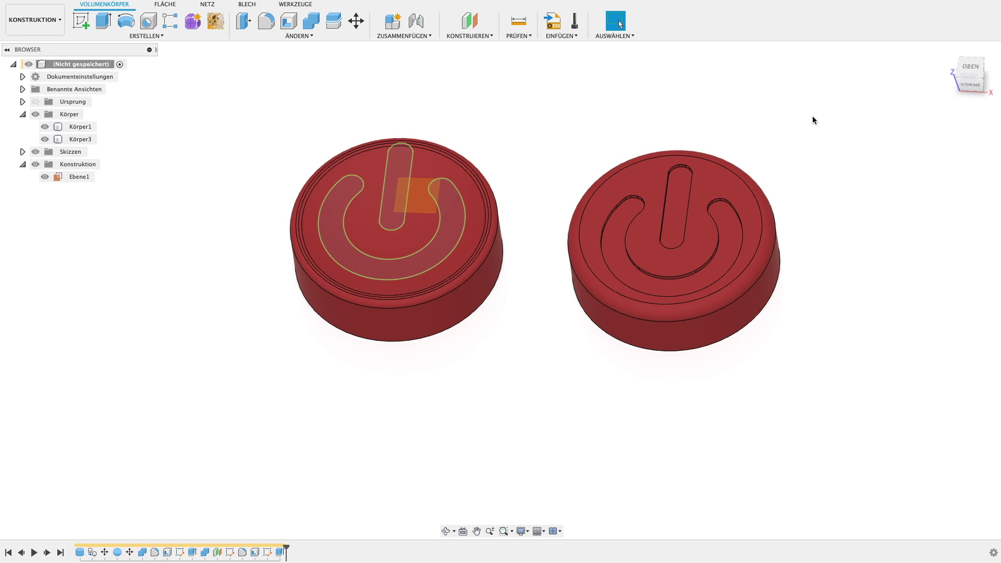
key("a")
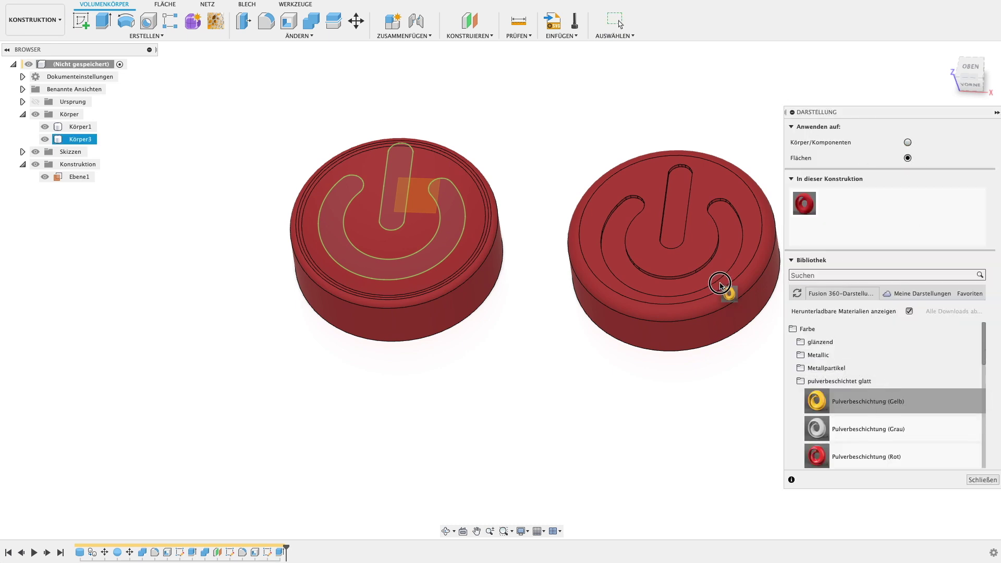
left_click_drag(719, 275, 720, 277)
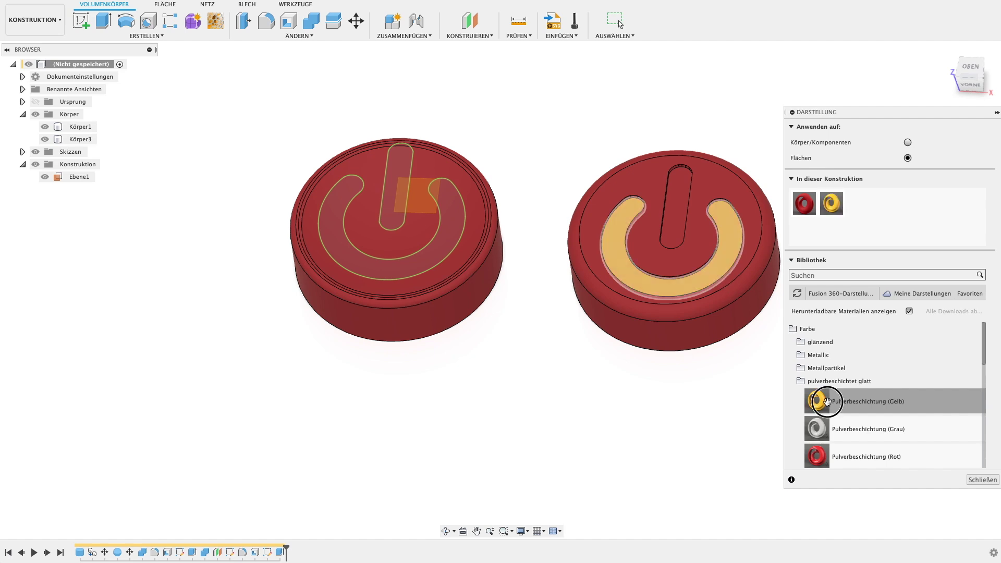
left_click(680, 218)
left_click(982, 480)
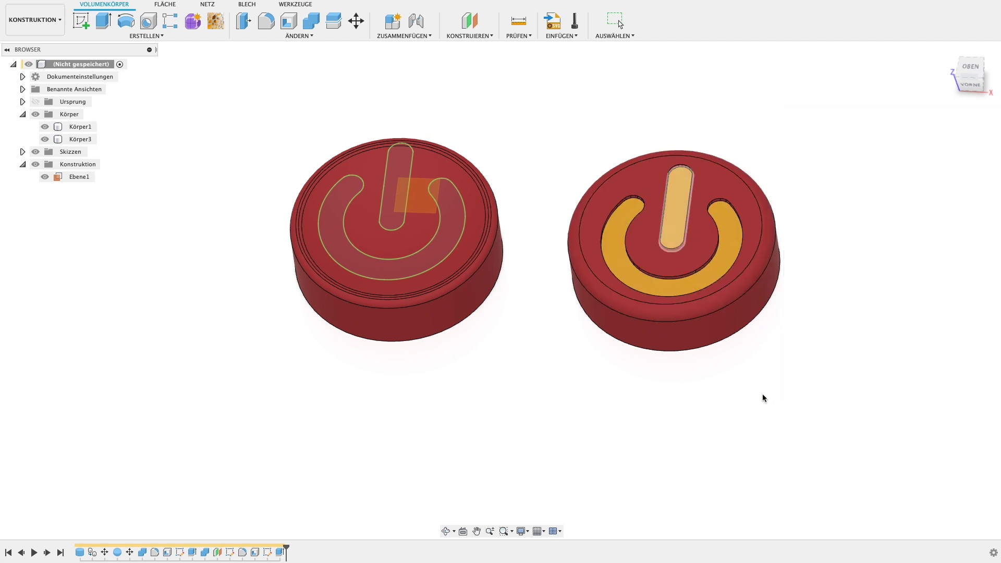
Orbit to inspect both buttons from the side, briefly selecting the left disc.
left_click_drag(603, 330, 439, 320)
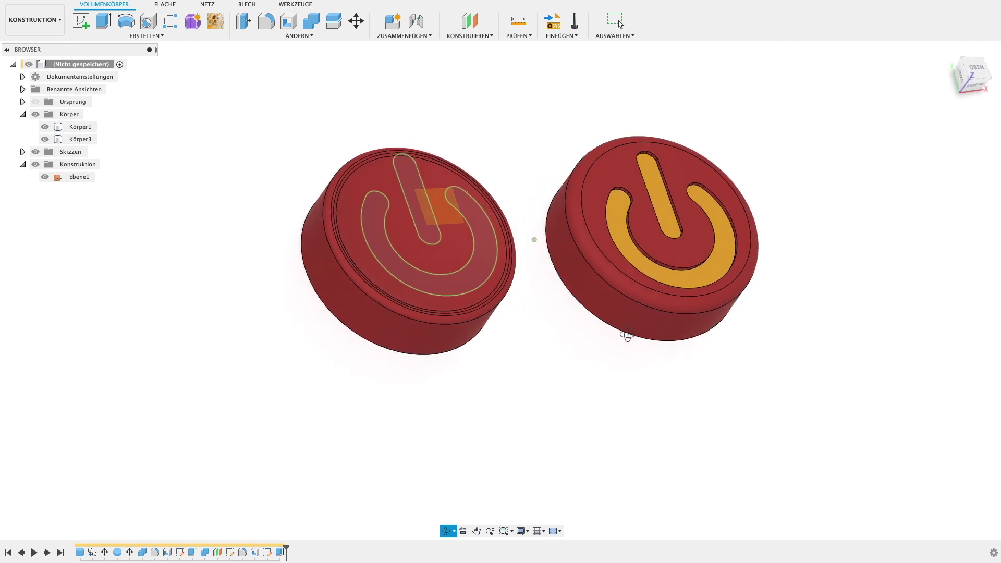
left_click(439, 320)
middle_click_drag(439, 320, 399, 190, "shift")
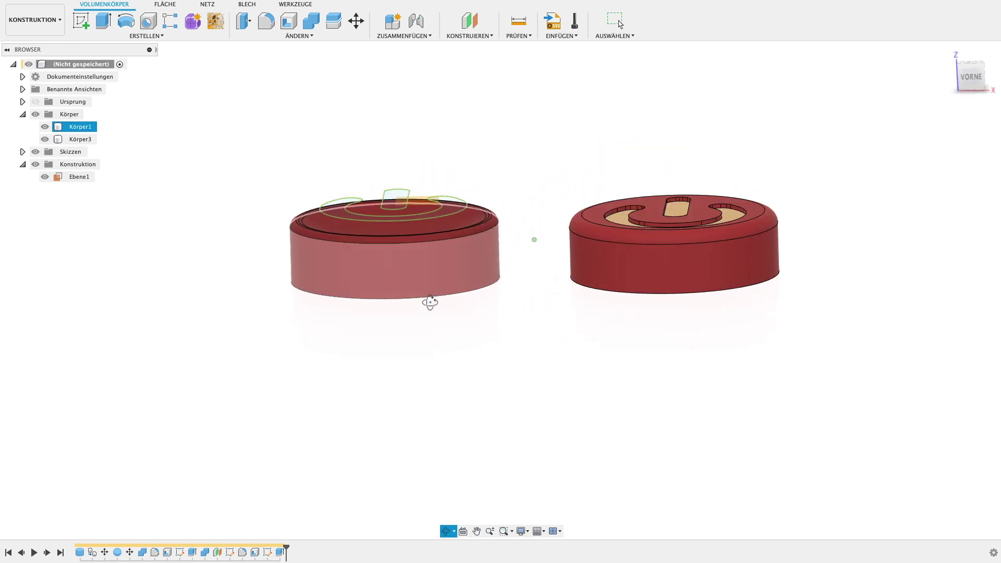
left_click(445, 112)
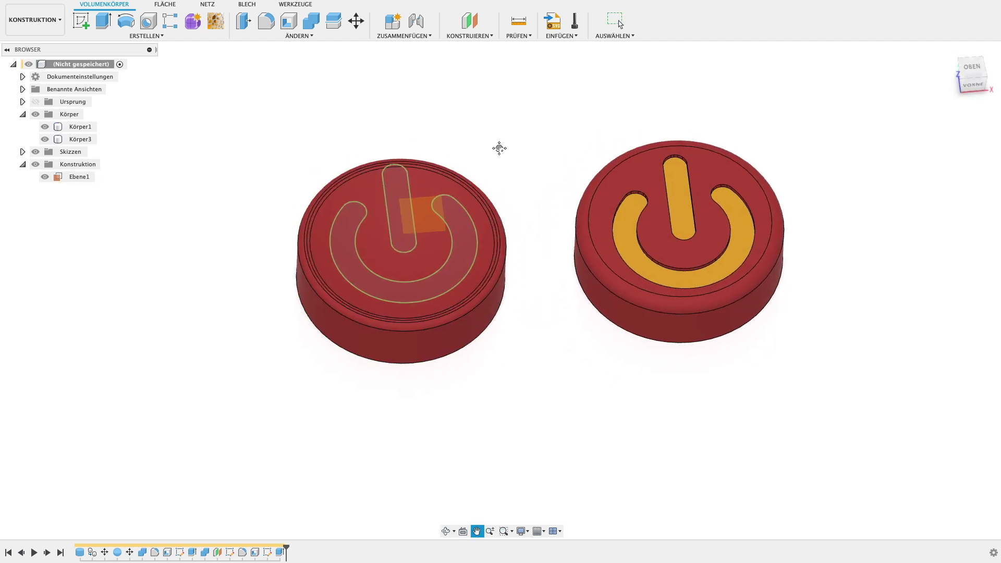
scroll(530, 133, "up", 5)
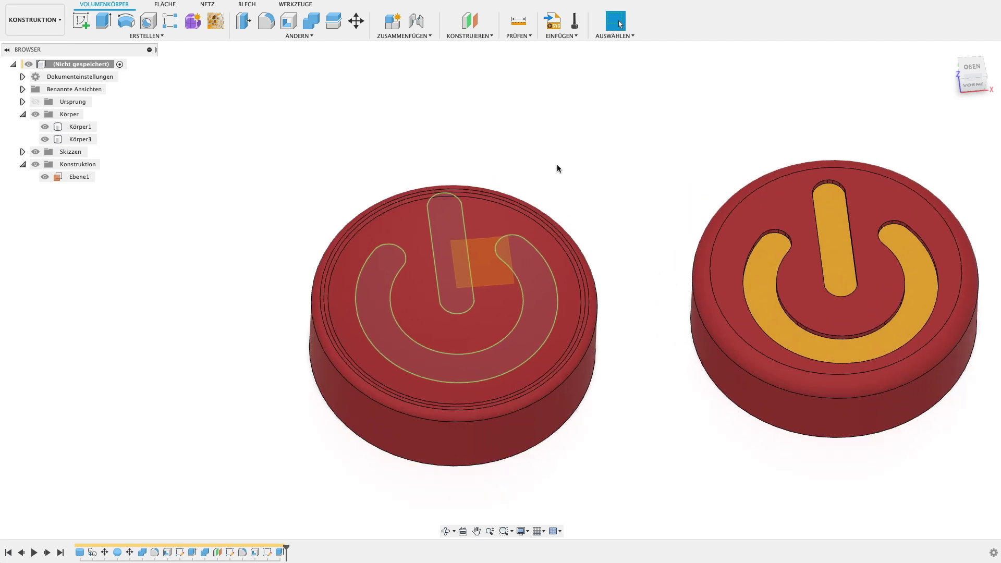
Extrude the slot and ring profiles 9 mm down into the left cap as new bodies.
key("e")
left_click(441, 254)
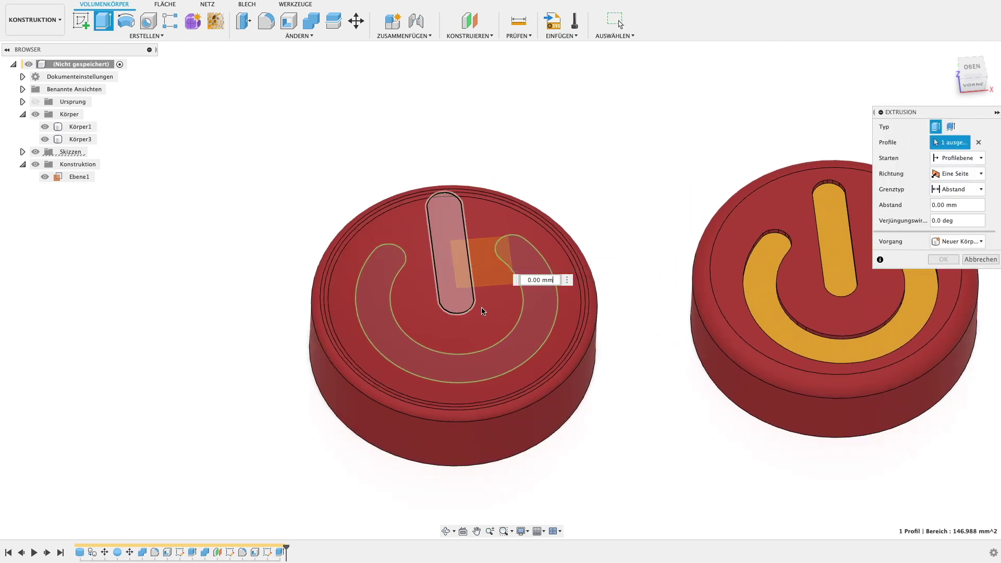
left_click(512, 357)
middle_click_drag(594, 150, 595, 127, "shift")
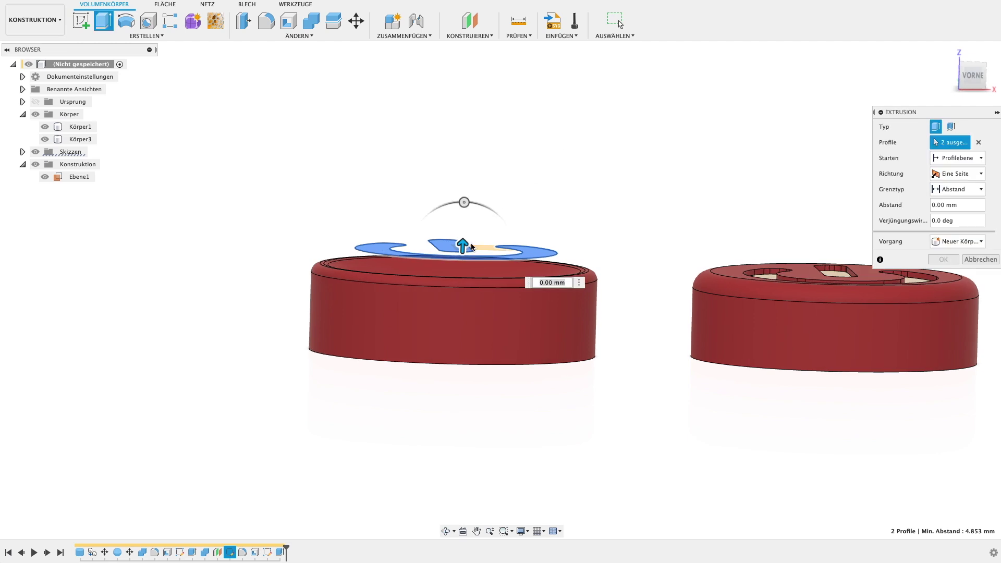
left_click_drag(463, 248, 468, 286)
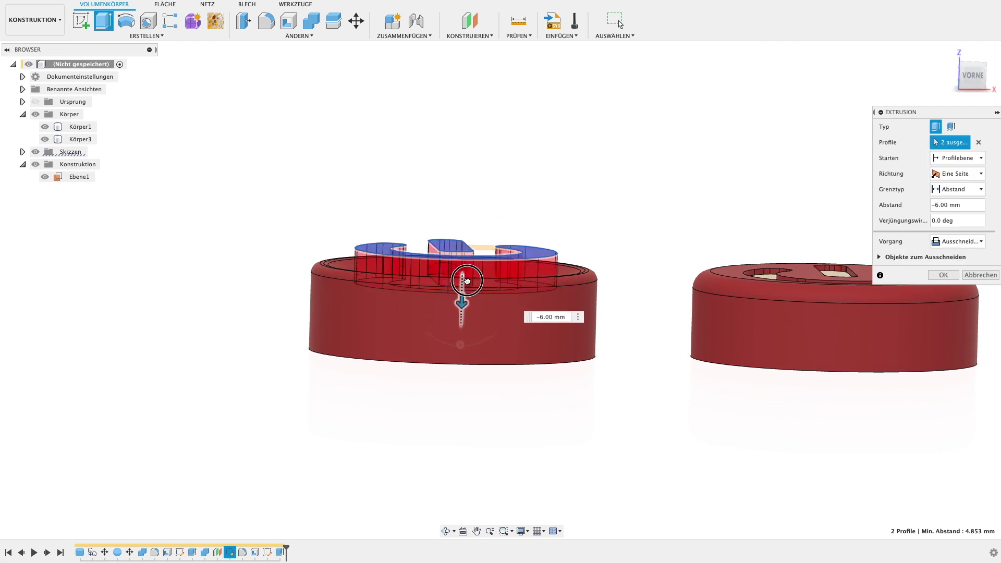
left_click_drag(467, 286, 461, 317)
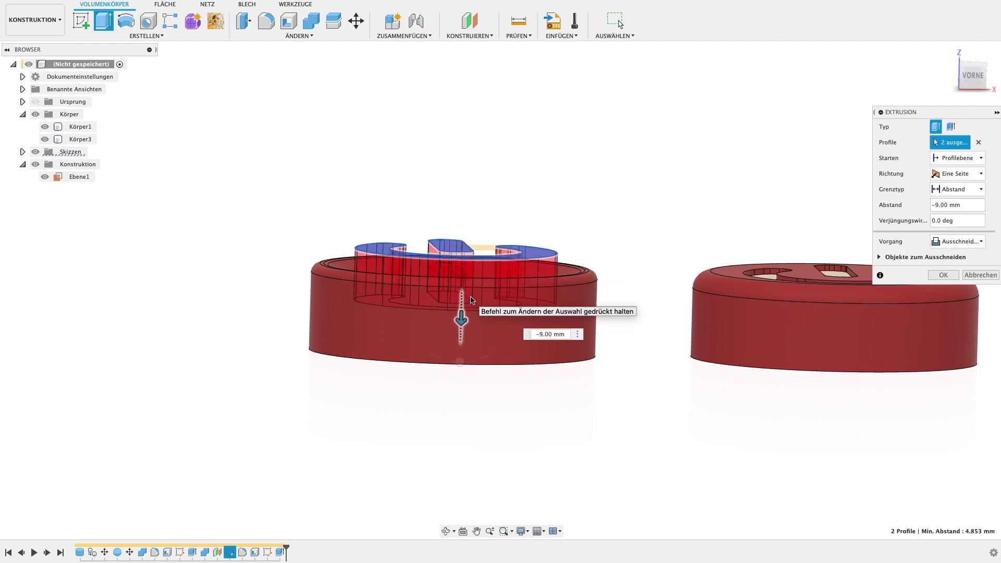
mouse_move(503, 122)
middle_mouse_down("shift")
mouse_move(505, 154)
mouse_move(523, 146)
middle_mouse_up("shift")
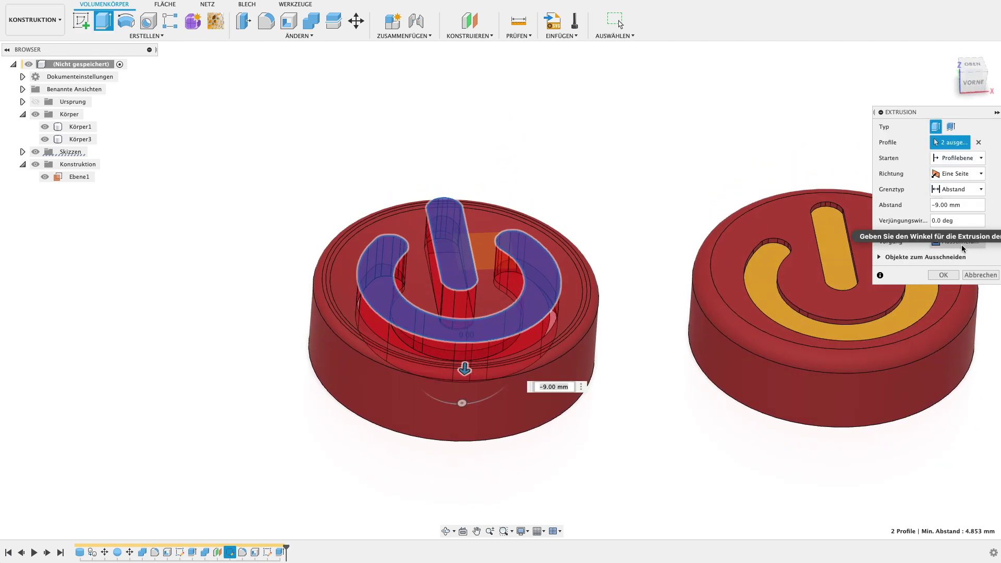
left_click(963, 243)
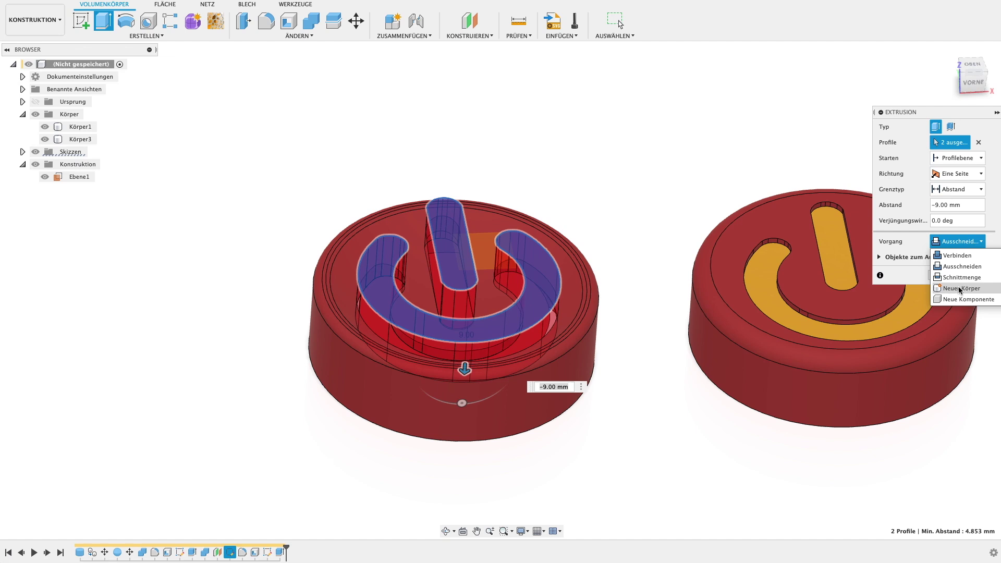
left_click(960, 290)
left_click(939, 259)
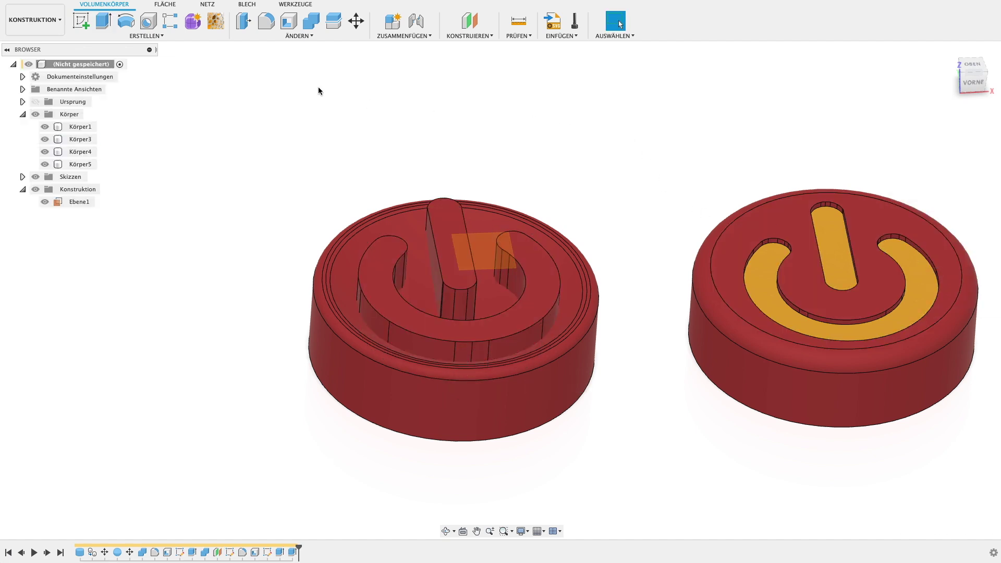
Create offset surface Körper6 from the left cap's top face at -3 mm.
left_click(166, 5)
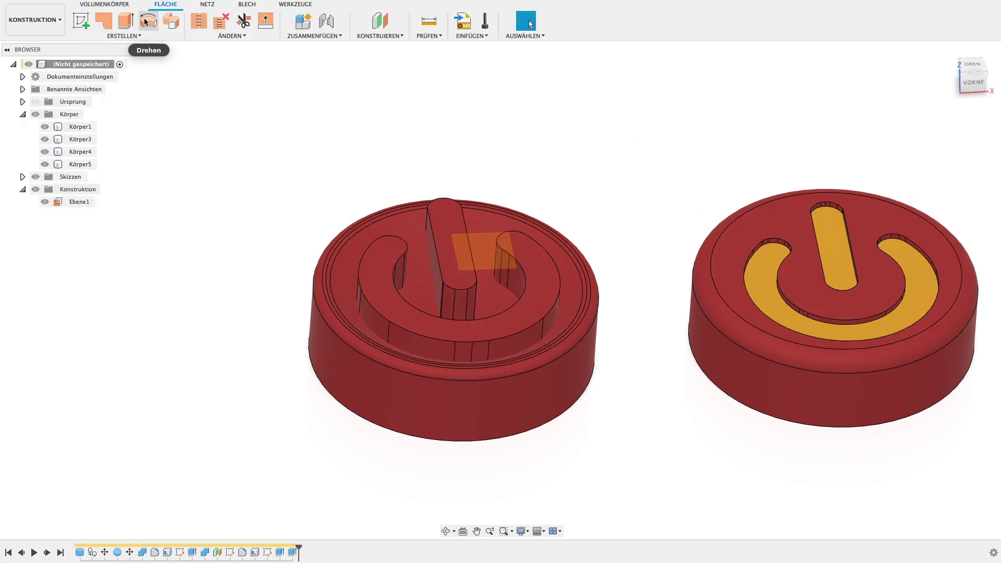
left_click(135, 36)
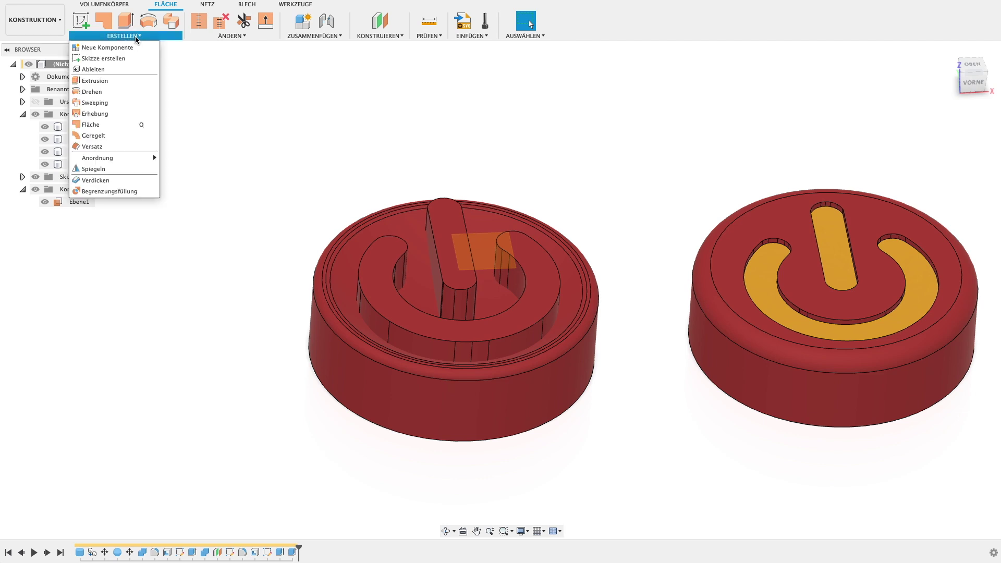
left_click(107, 146)
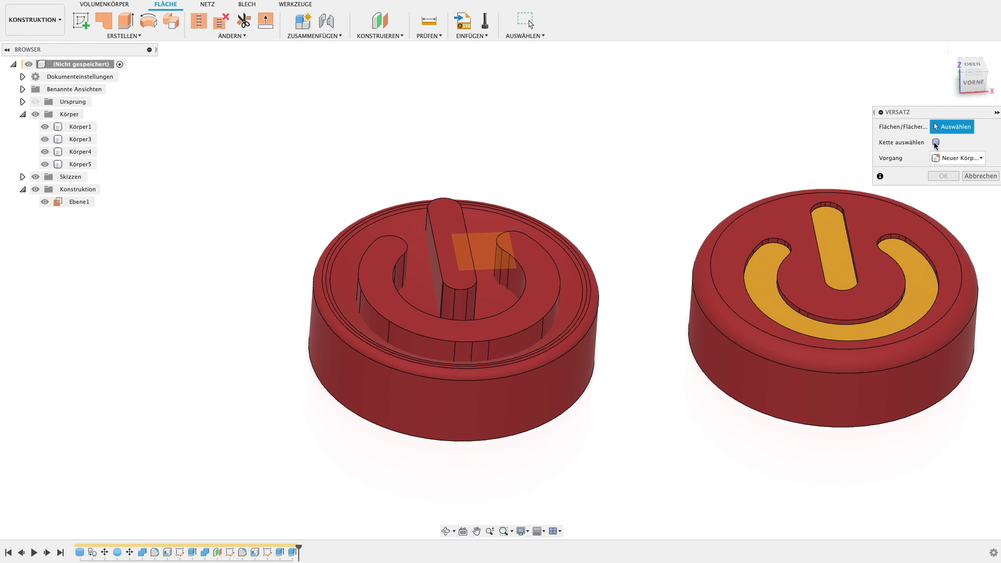
left_click(417, 230)
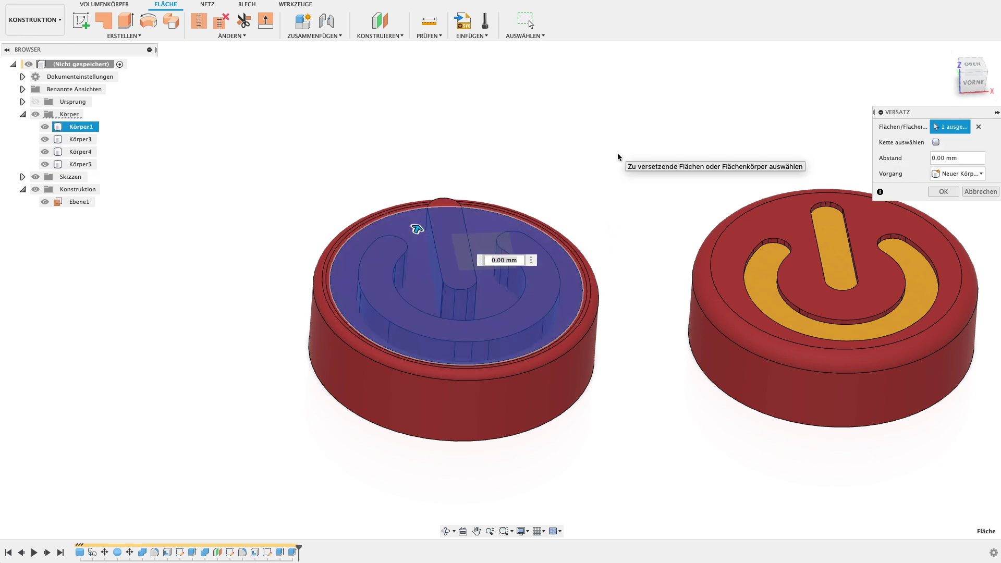
type("-3")
key("Return")
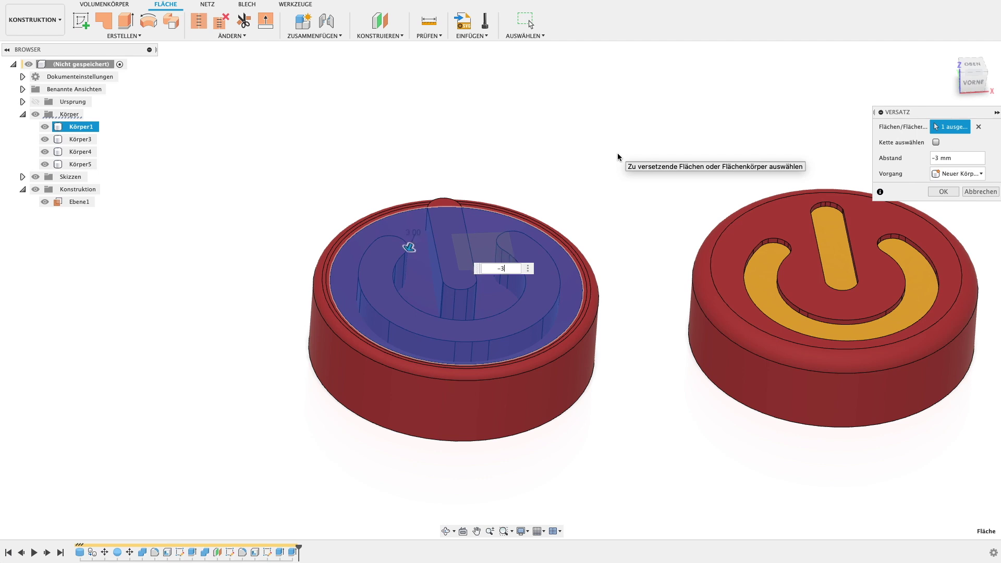
key("Return")
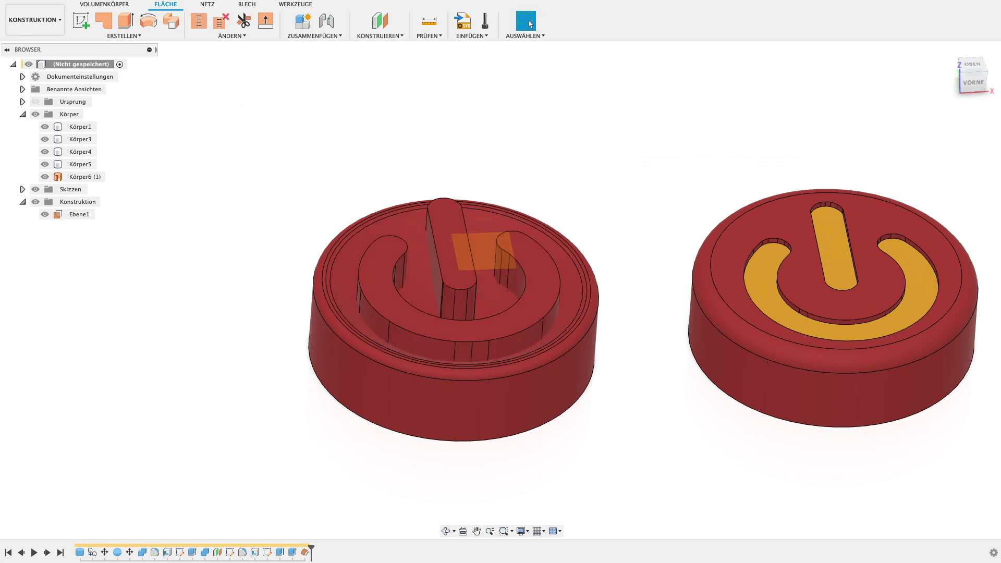
Hide cap bodies Körper1 and Körper3, then orbit to view the remaining pieces from below.
left_click(45, 129)
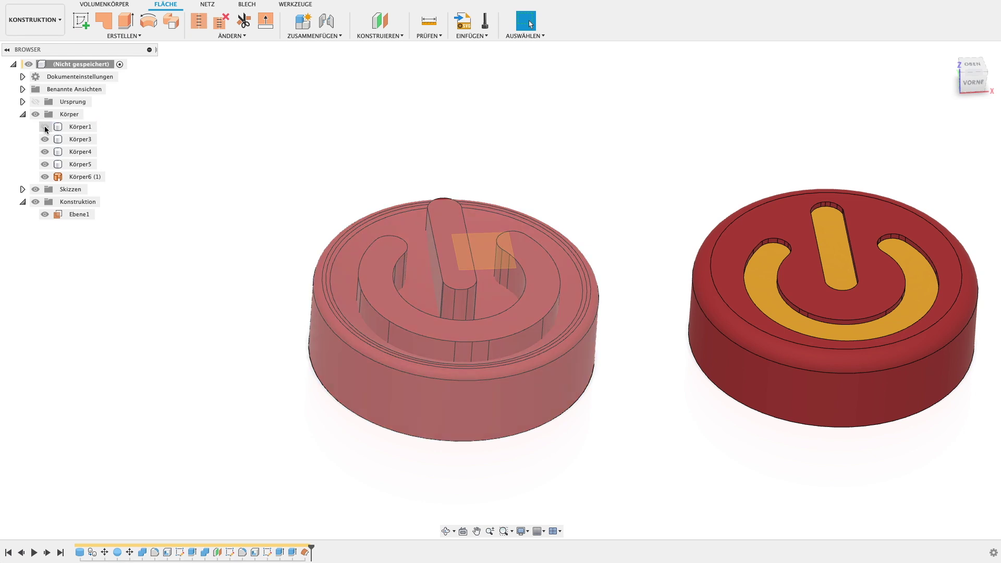
left_click(45, 128)
left_click(46, 139)
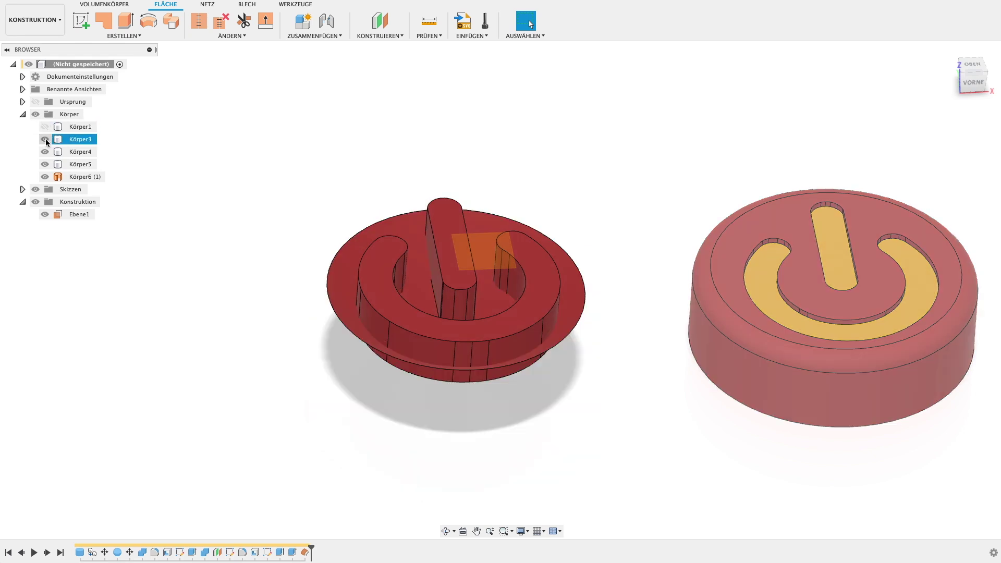
mouse_move(241, 241)
left_mouse_down()
mouse_move(323, 173)
mouse_move(404, 199)
mouse_move(304, 156)
mouse_move(293, 192)
mouse_move(306, 204)
mouse_move(341, 179)
mouse_move(334, 163)
left_mouse_up()
key("Escape")
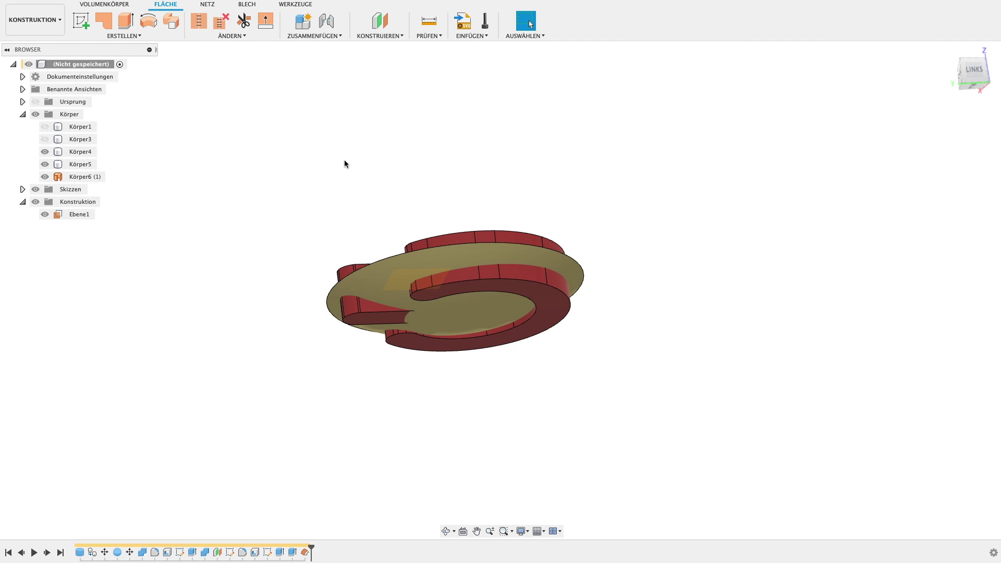
Split power-symbol bodies Körper4 and Körper5 with offset surface Körper6, then show Körper8 and hide Körper5.
left_click(117, 5)
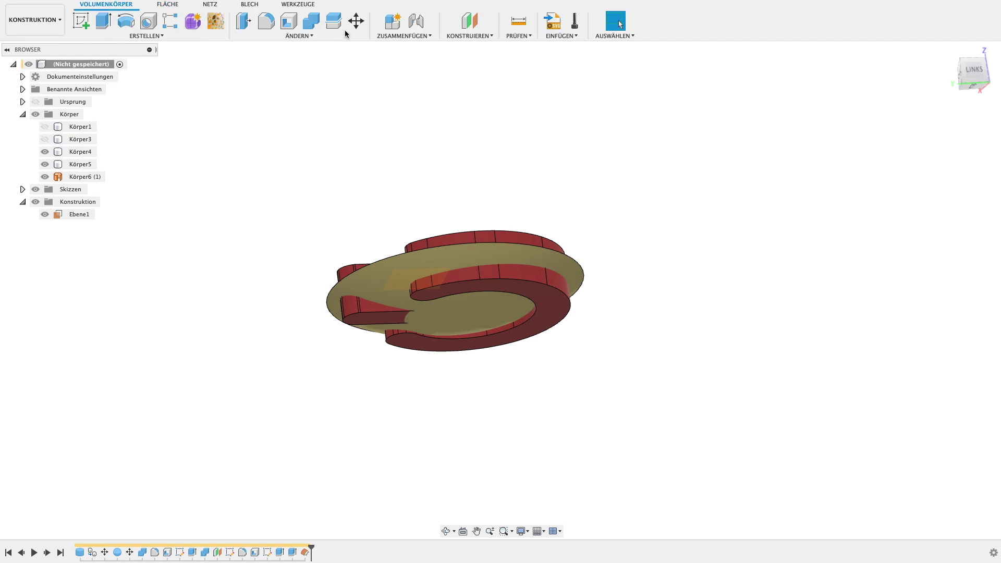
left_click(334, 21)
middle_click_drag(514, 156, 520, 189, "shift")
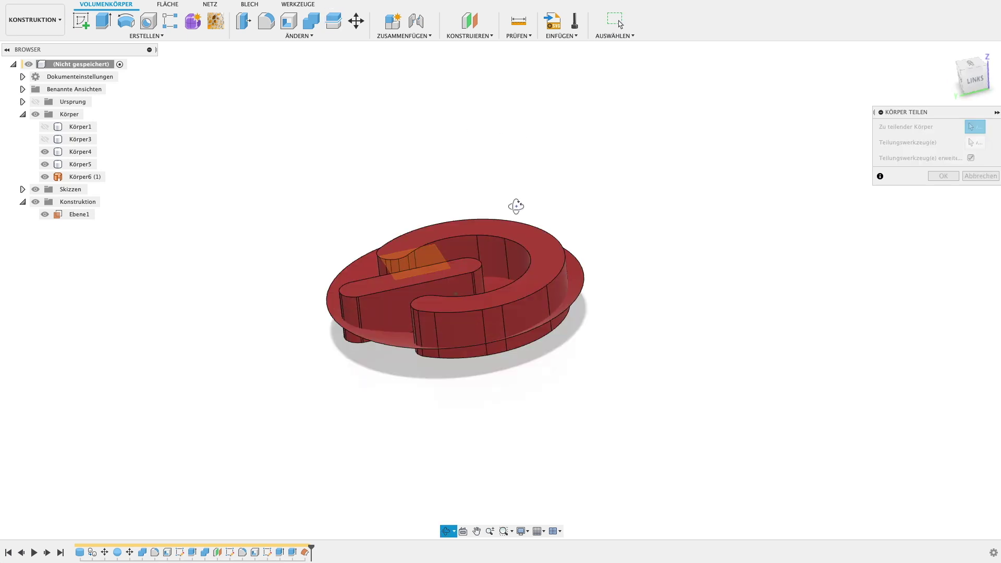
left_click(533, 277)
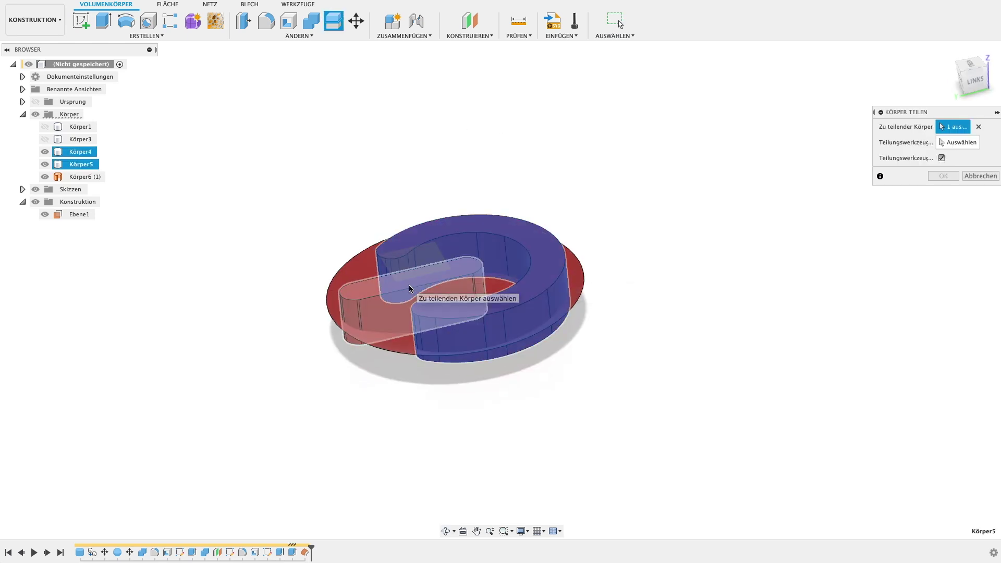
left_click(410, 289)
left_click(950, 143)
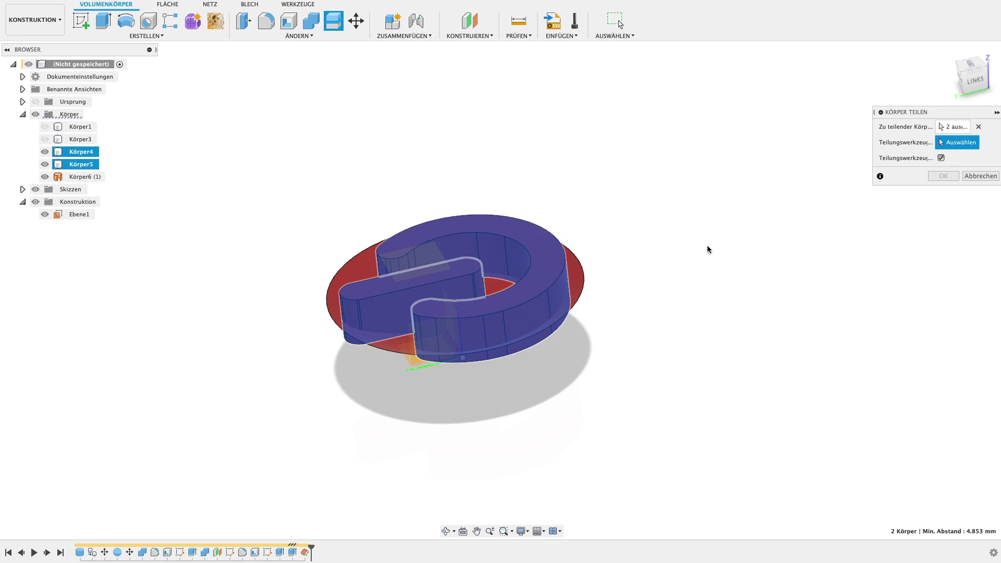
left_click(579, 282)
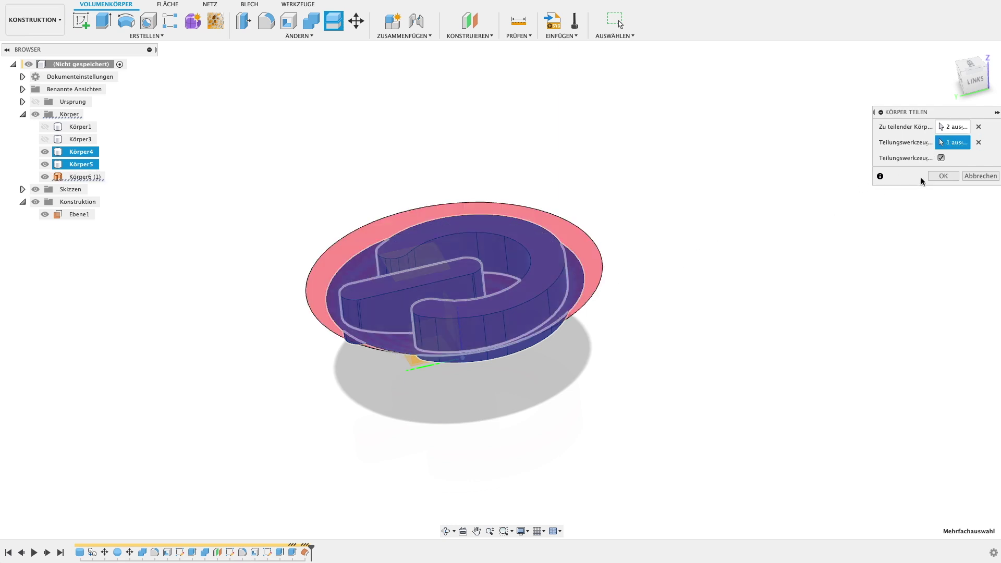
left_click(949, 177)
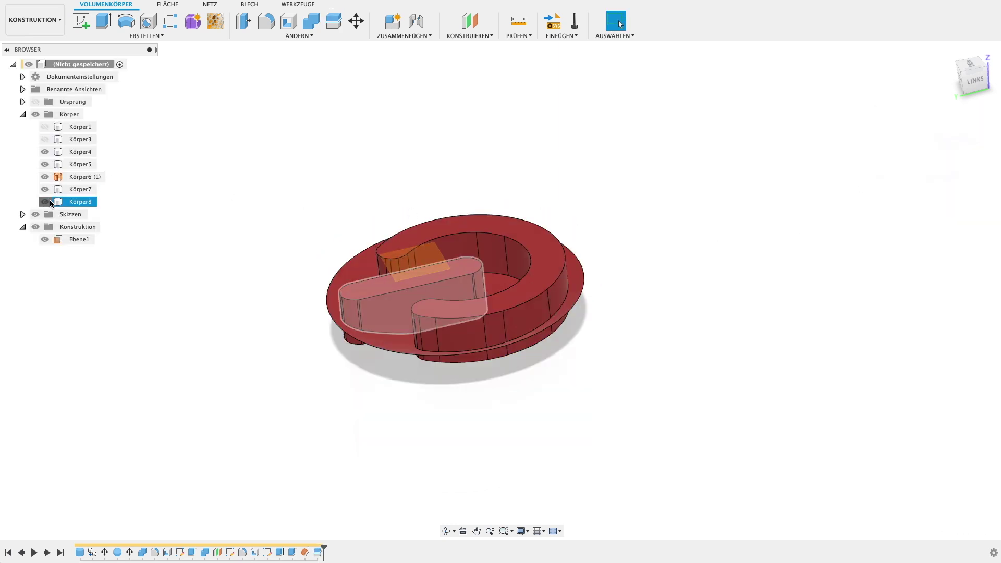
left_click(44, 202)
left_click(46, 164)
Hide Körper4 and offset surface Körper6, and show the left cap Körper1.
left_click(46, 152)
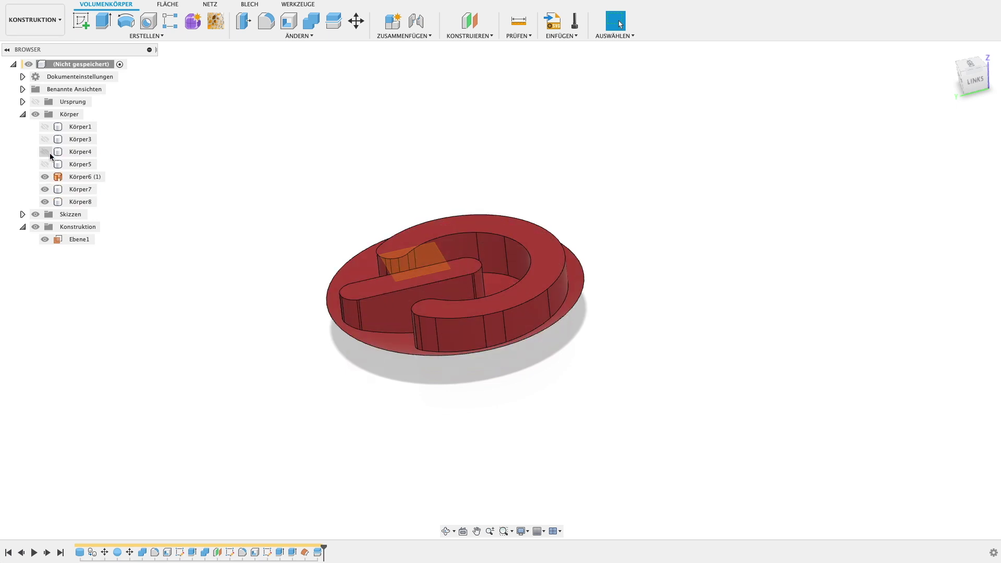
left_click(45, 177)
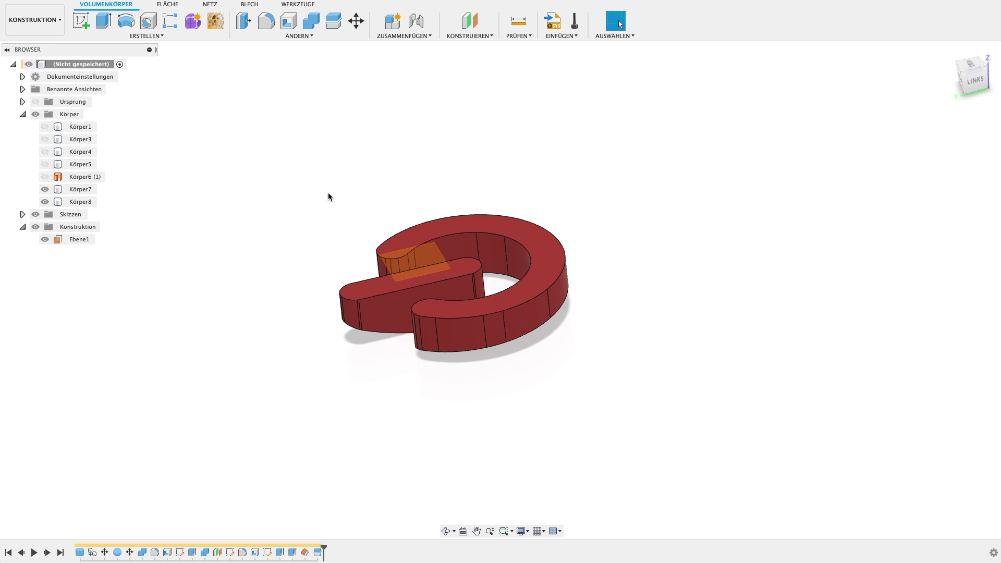
left_click(45, 126)
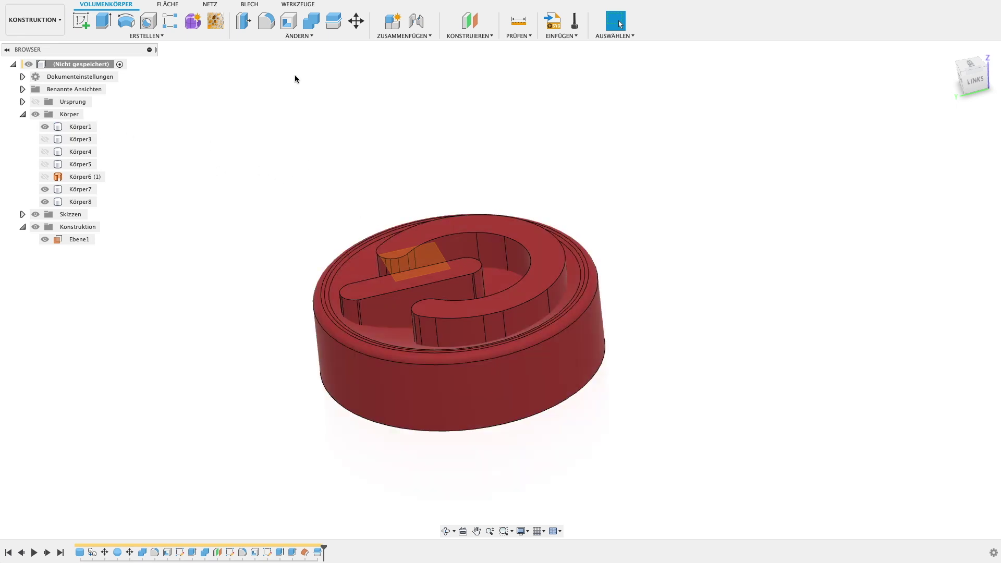
Cut Körper7 and Körper8 out of cap Körper1 to recess the power symbol.
left_click(312, 21)
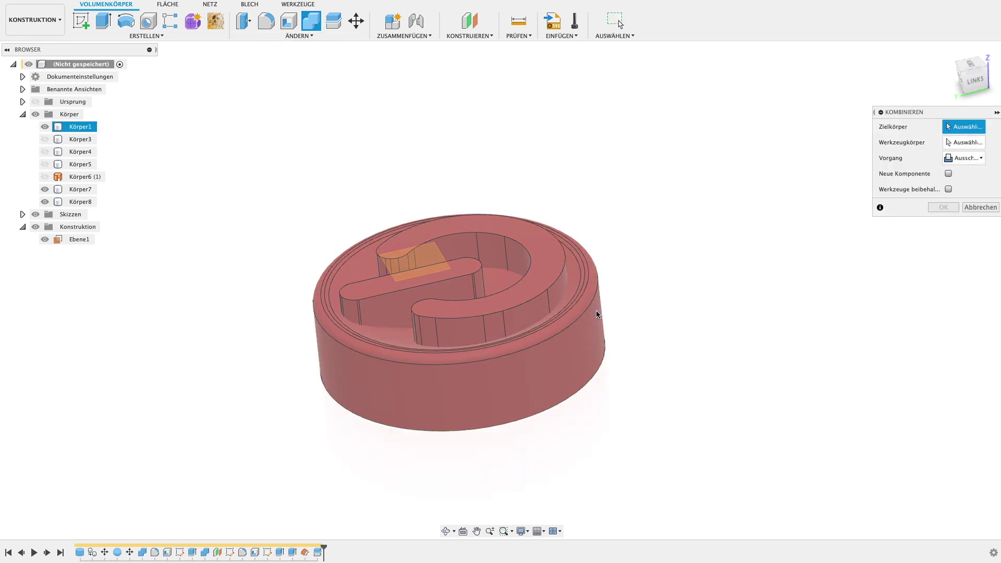
left_click(596, 311)
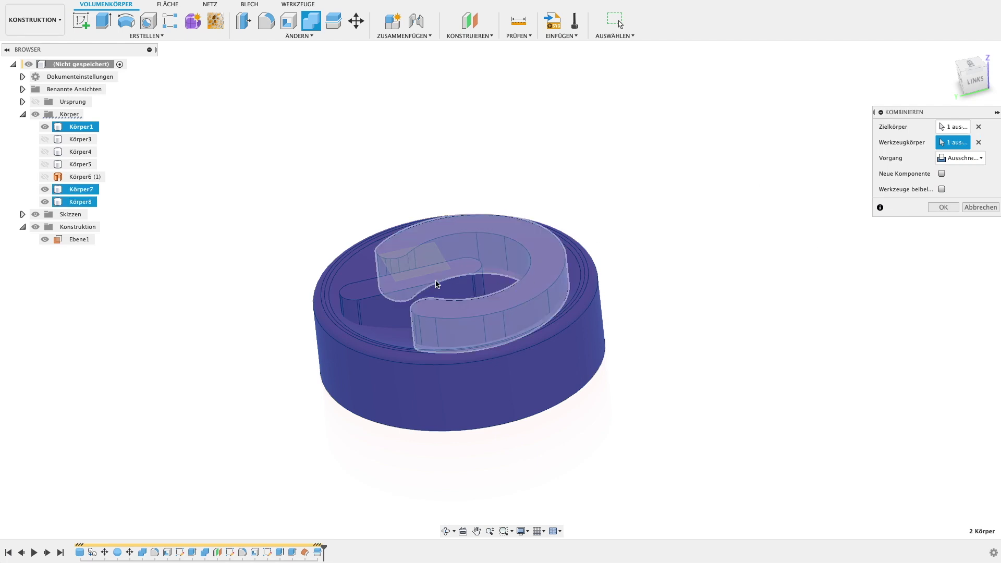
left_click(437, 283)
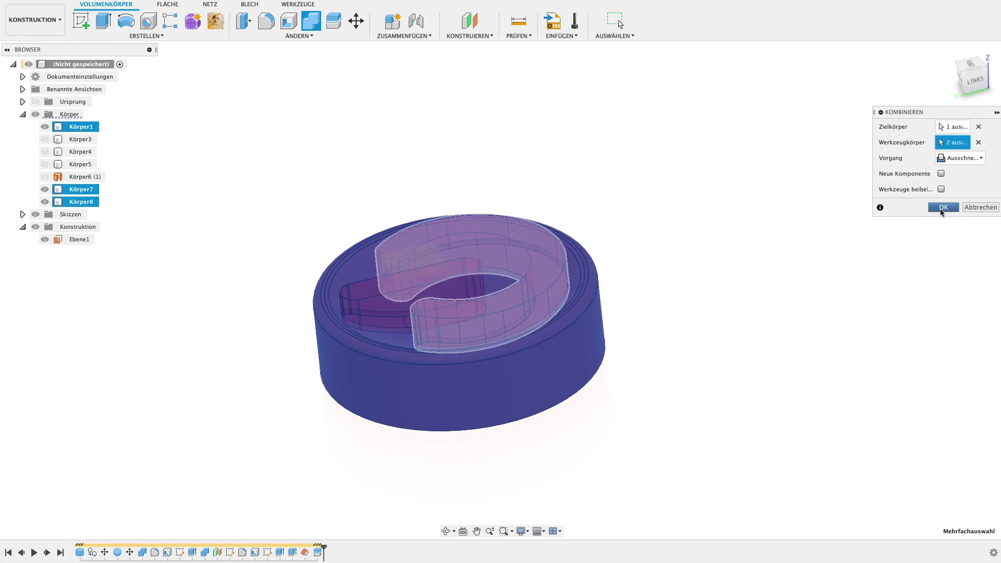
left_click(942, 207)
mouse_move(671, 257)
middle_mouse_down("shift")
mouse_move(631, 260)
mouse_move(597, 373)
mouse_move(574, 317)
mouse_move(599, 360)
middle_mouse_up("shift")
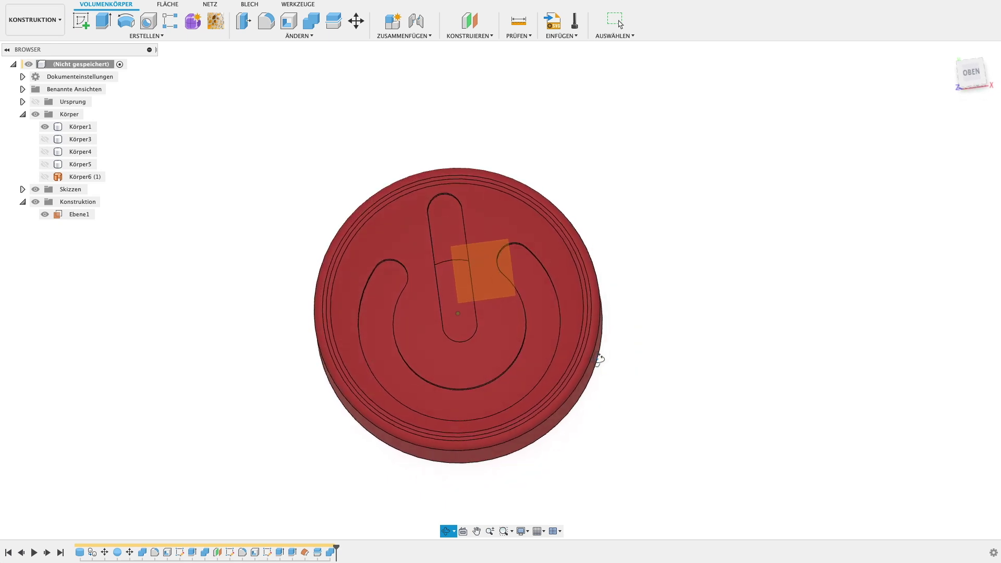
Apply yellow powder coat to the cap's slot face and C-shaped groove.
key("Escape")
scroll(710, 172, "down", 2)
scroll(699, 168, "down", 2)
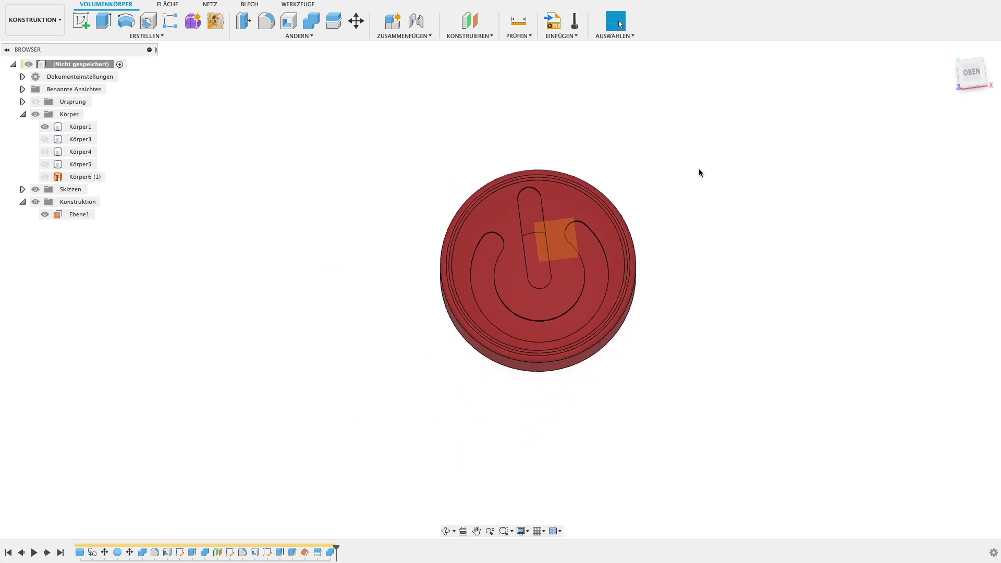
key("a")
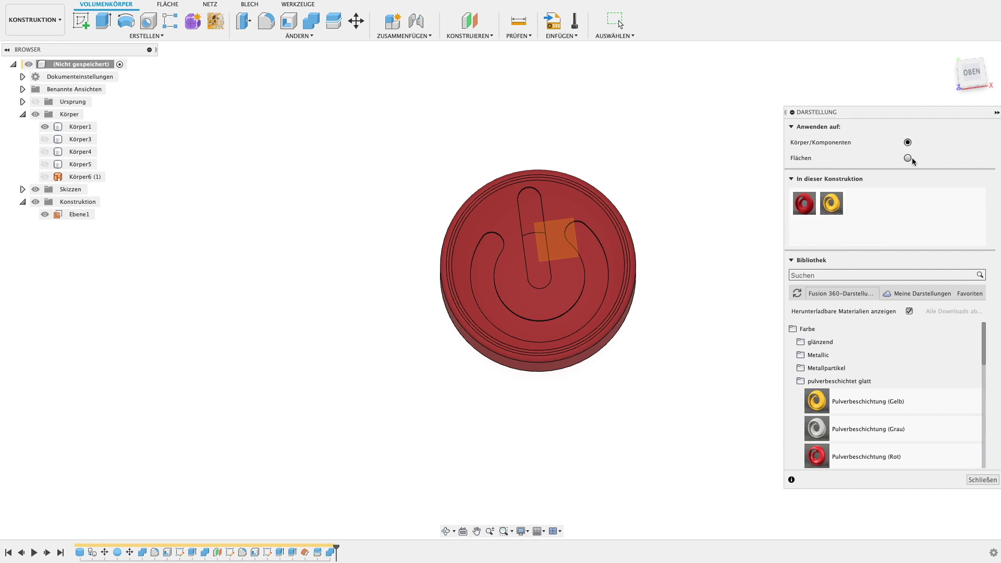
left_click_drag(844, 208, 533, 214)
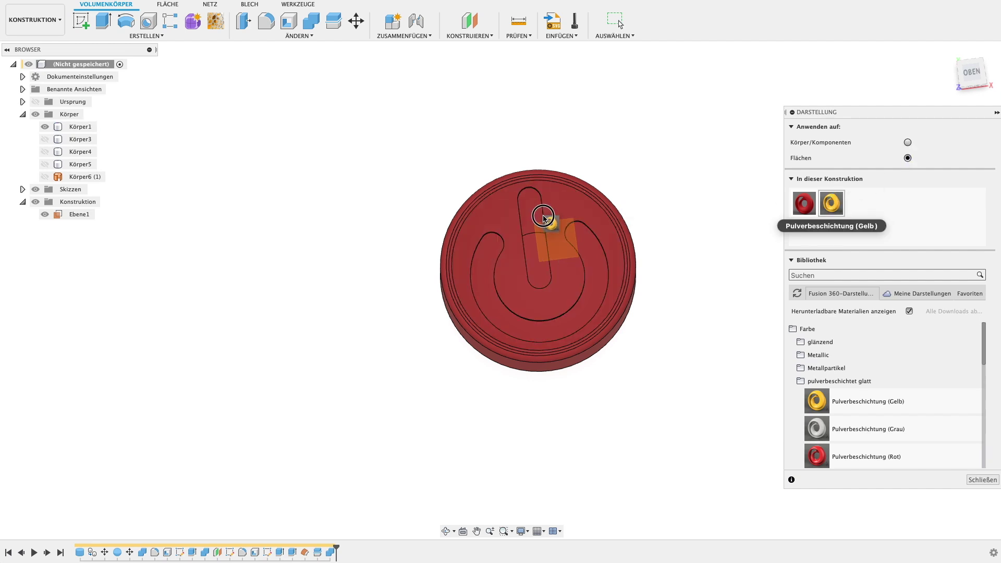
mouse_move(832, 203)
left_mouse_down()
mouse_move(546, 271)
mouse_move(602, 271)
left_mouse_up()
left_click(983, 479)
Show the second cap Körper3 and hide construction plane Ebene1 in a tilted view.
mouse_move(737, 248)
middle_mouse_down()
mouse_move(616, 323)
mouse_move(600, 321)
middle_mouse_up()
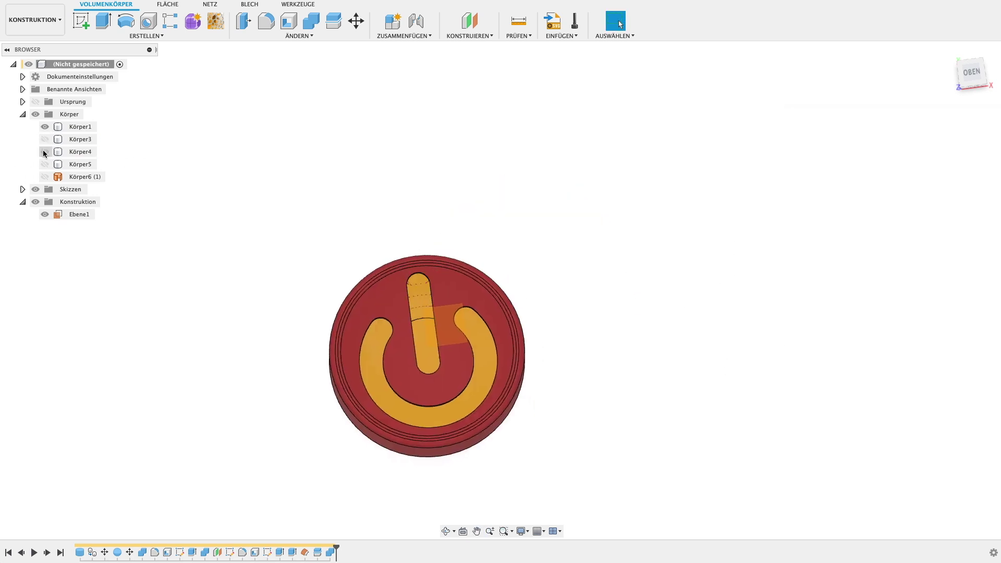
left_click(45, 159)
left_click(45, 159)
left_click(45, 139)
scroll(487, 185, "down", 3)
left_click(493, 286)
mouse_move(494, 286)
middle_mouse_down("shift")
mouse_move(485, 210)
mouse_move(490, 254)
middle_mouse_up("shift")
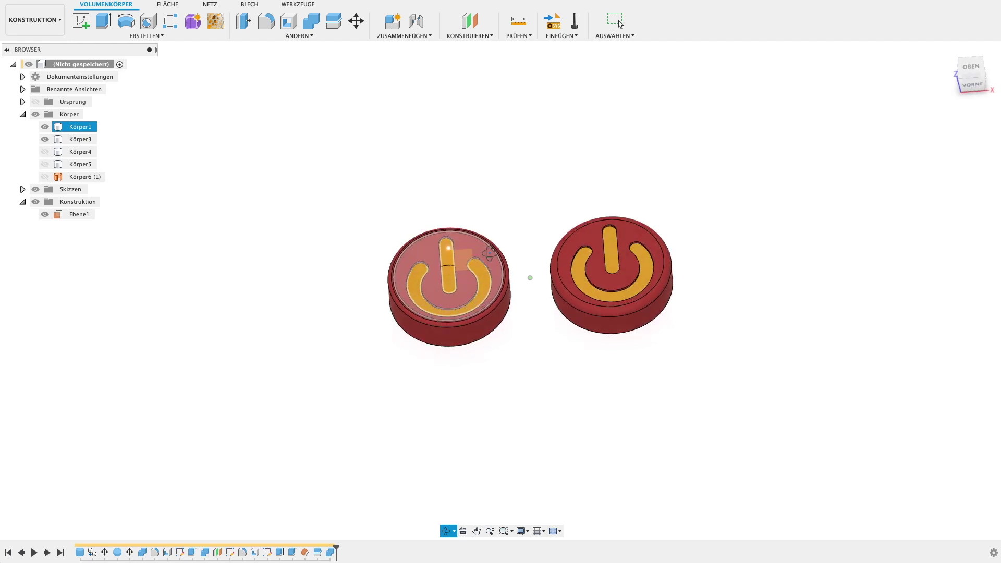
left_click(45, 214)
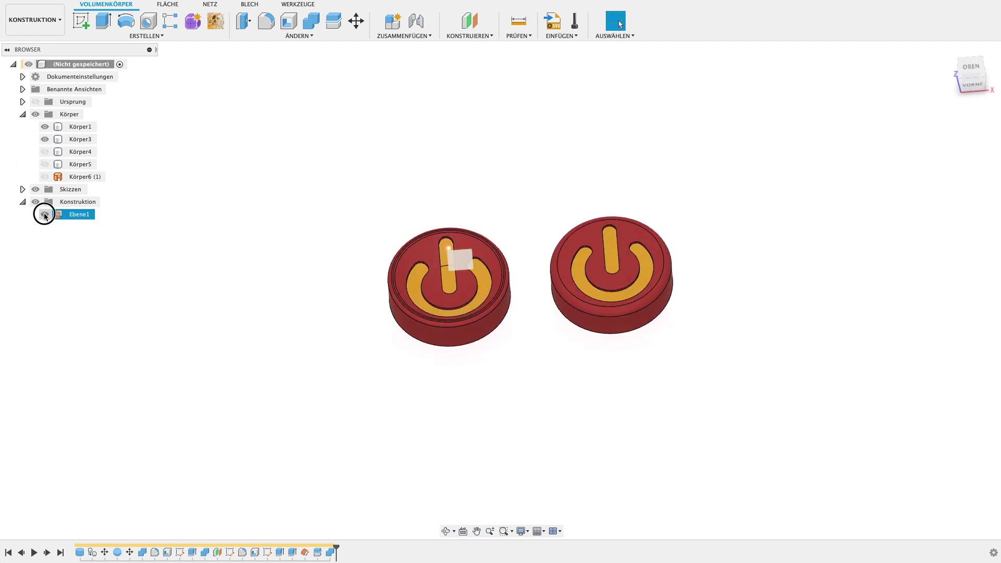
key("Escape")
scroll(480, 206, "up", 3)
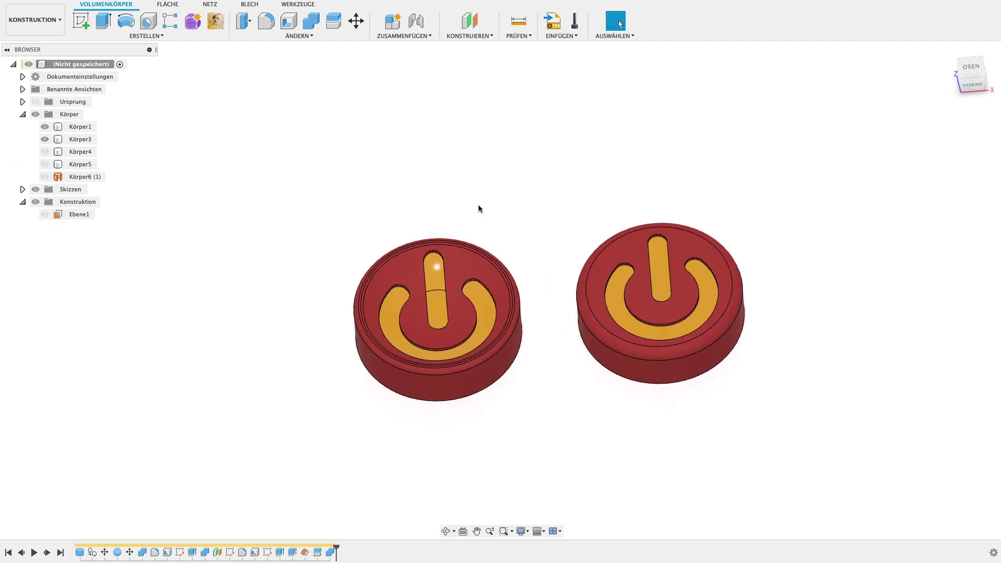
Sketch a roughly 140.85 × 51.18 mm rectangle on the vertical plane framing both caps.
mouse_move(545, 233)
middle_mouse_down("shift")
mouse_move(489, 204)
mouse_move(489, 154)
mouse_move(494, 205)
mouse_move(464, 138)
middle_mouse_up("shift")
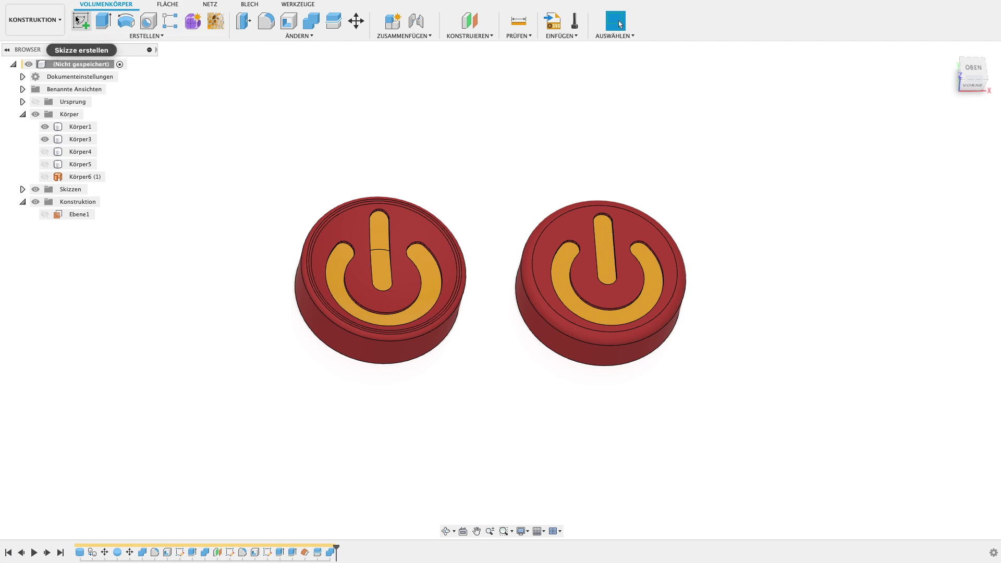
mouse_move(80, 20)
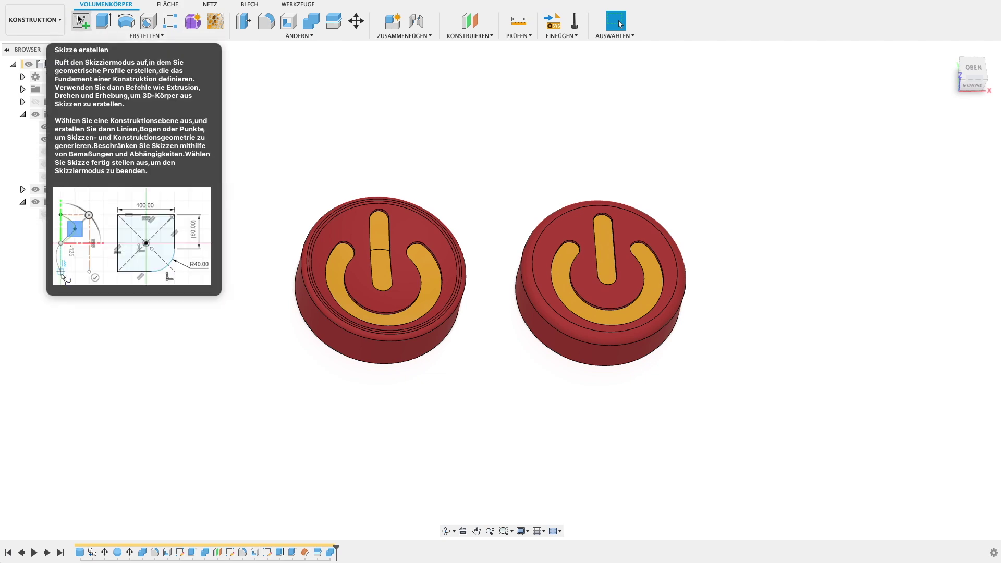
left_click(78, 19)
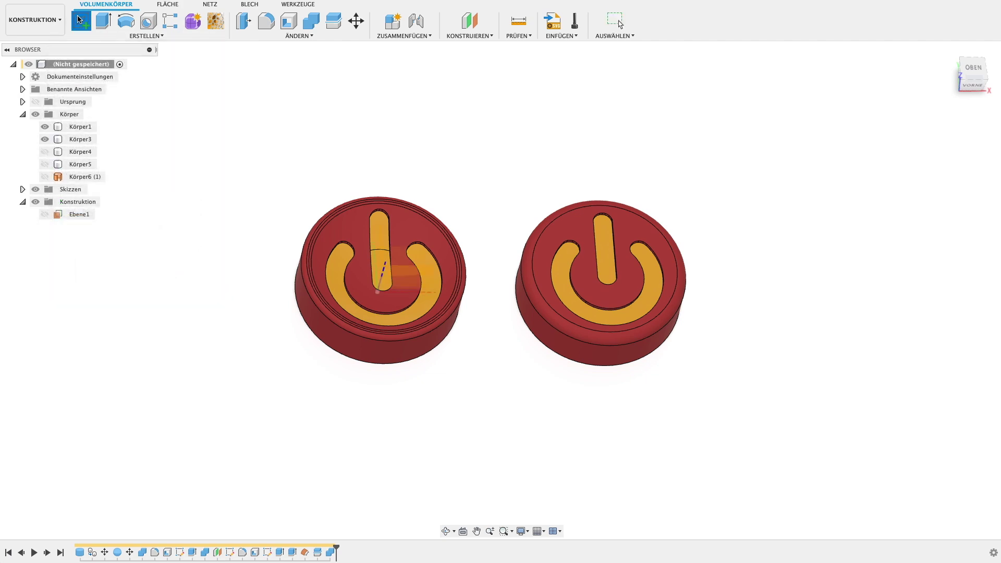
left_click(427, 271)
key("r")
left_click(211, 165)
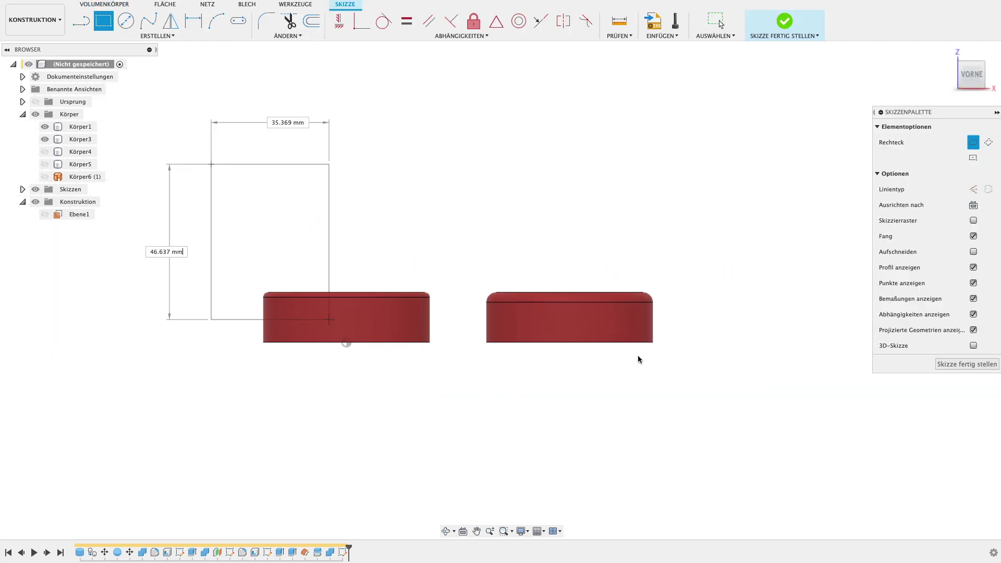
left_click(680, 342)
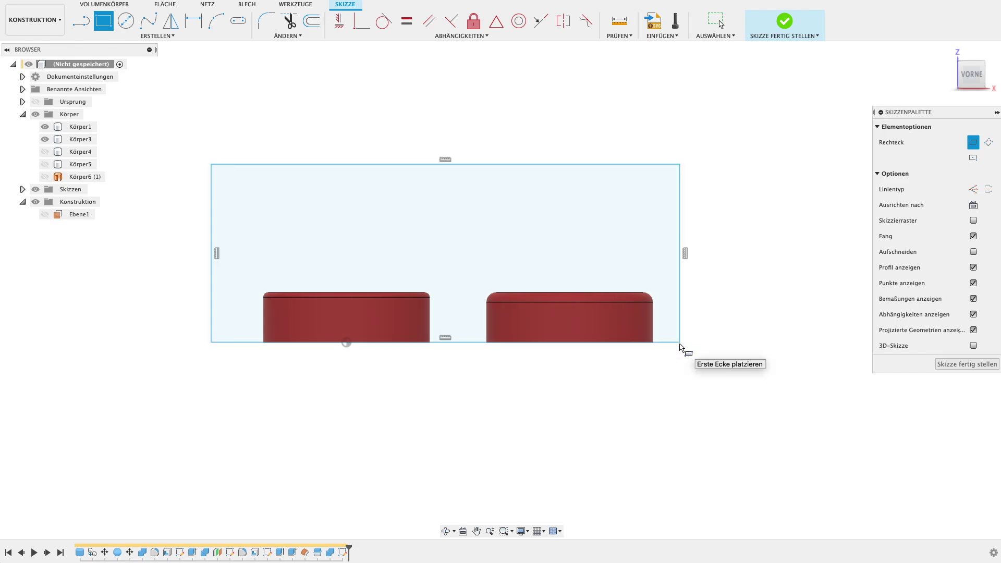
key("Escape")
left_click(944, 339)
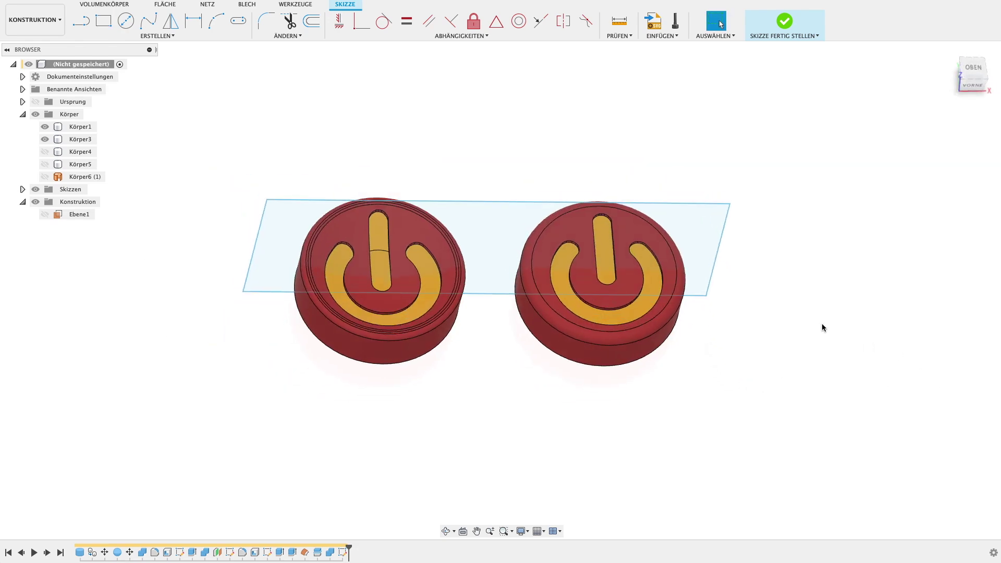
left_click(703, 241)
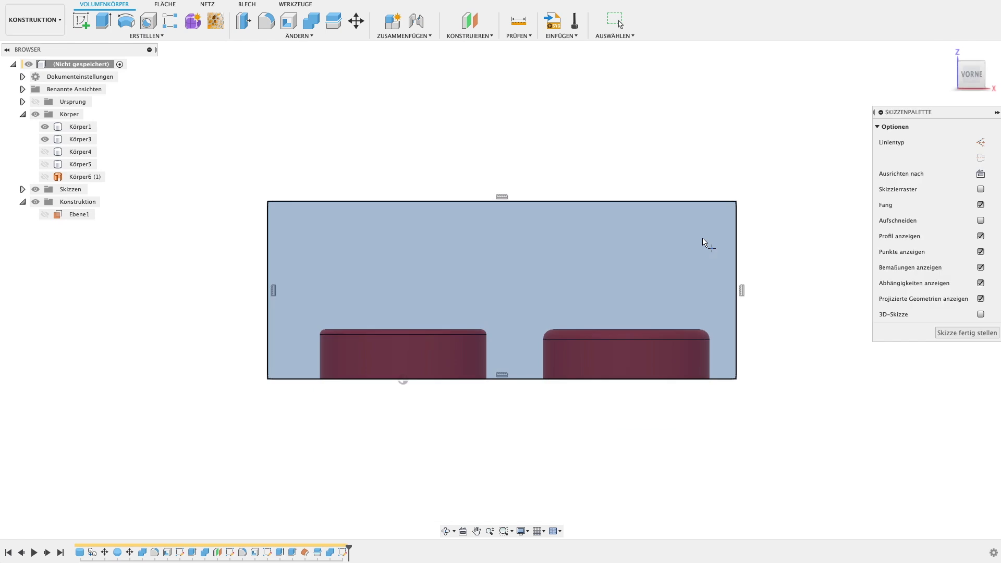
Extrude the rectangle profile 5 mm.
left_click(702, 241)
key("e")
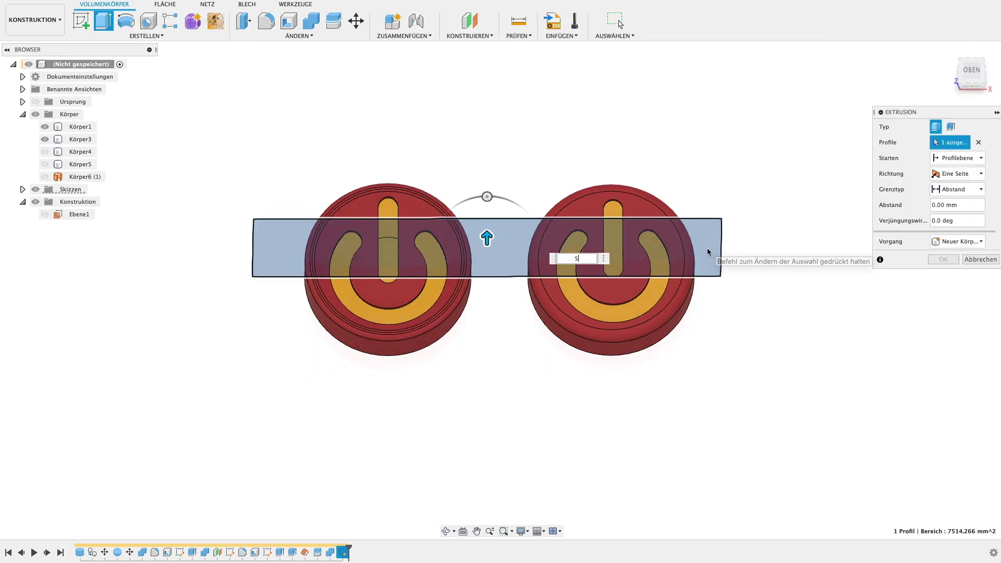
key("Return")
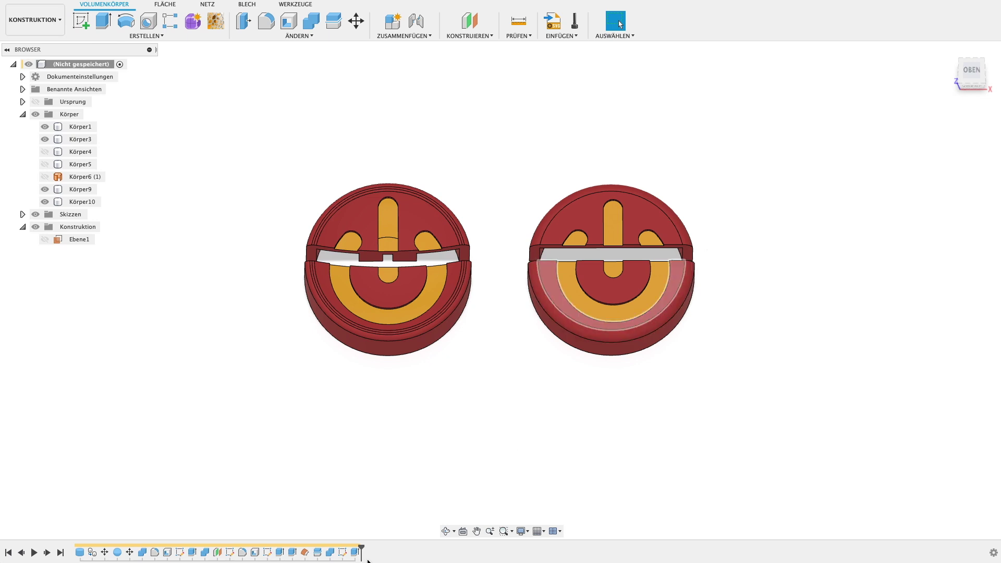
Change the extrusion's operation to New Body, creating plate Körper11.
double_click(353, 553)
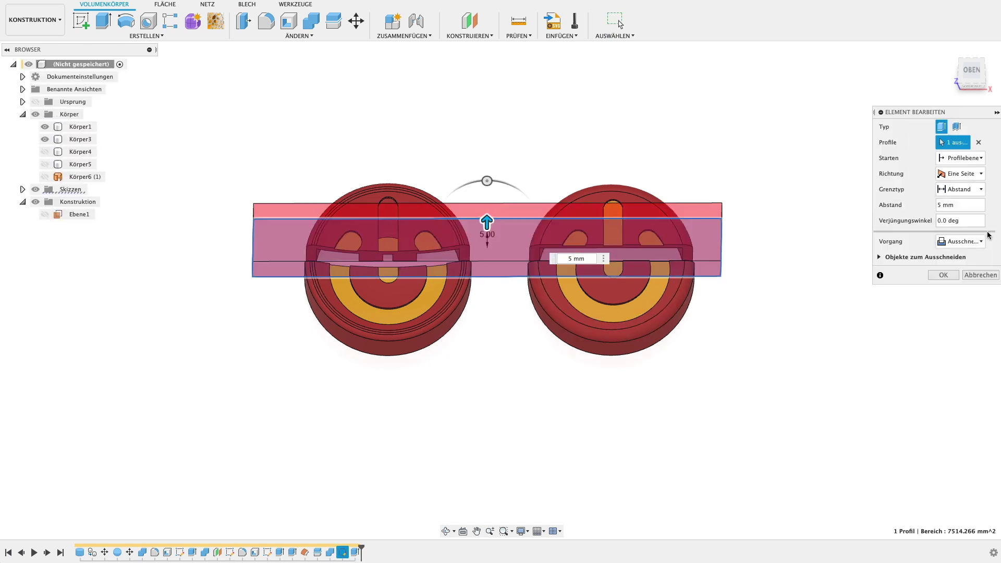
left_click(980, 241)
left_click(956, 274)
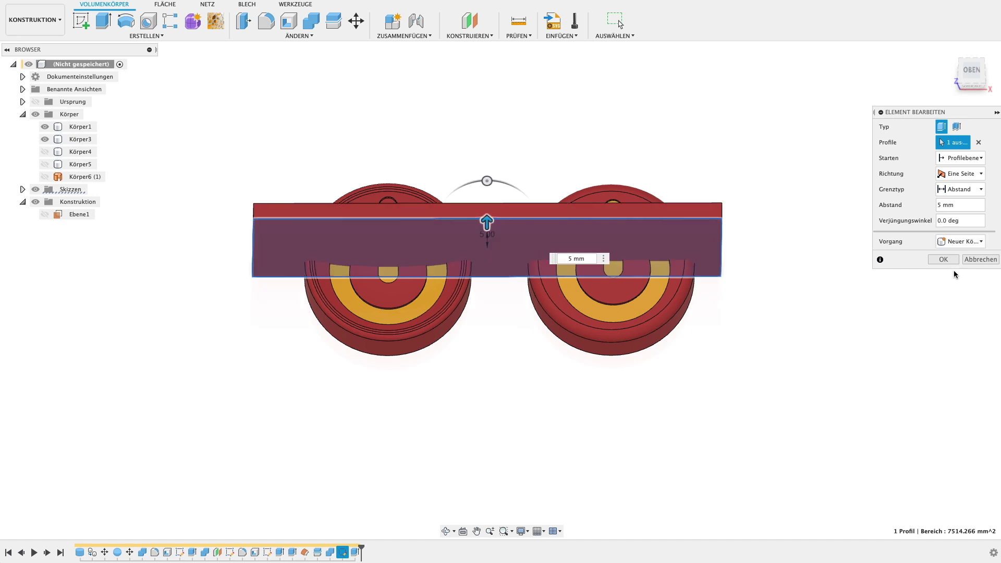
left_click(950, 262)
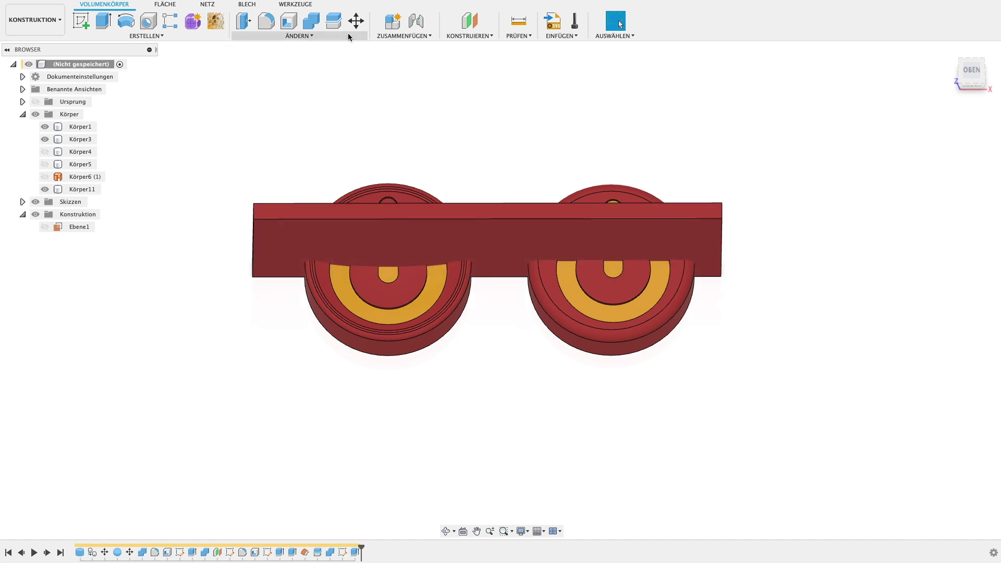
left_click(356, 21)
left_click(506, 238)
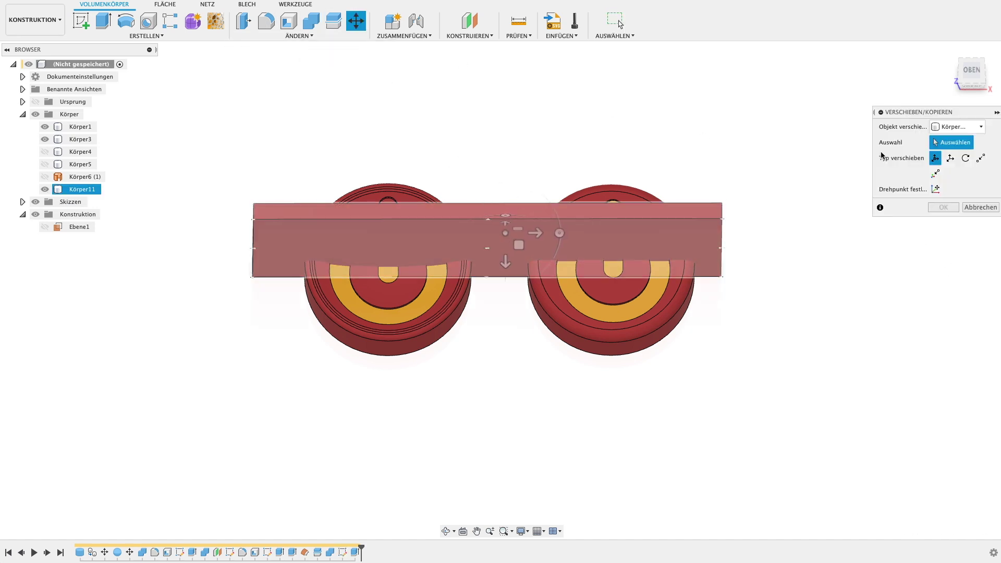
Move plate Körper11 −30 mm along Z so it stands behind both caps.
left_click(489, 260)
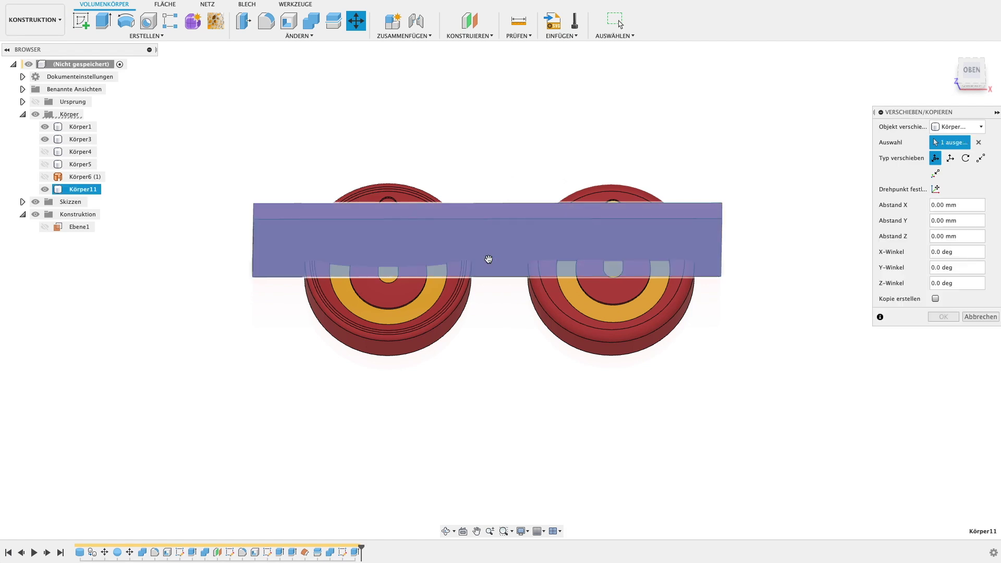
left_click_drag(487, 268, 476, 179)
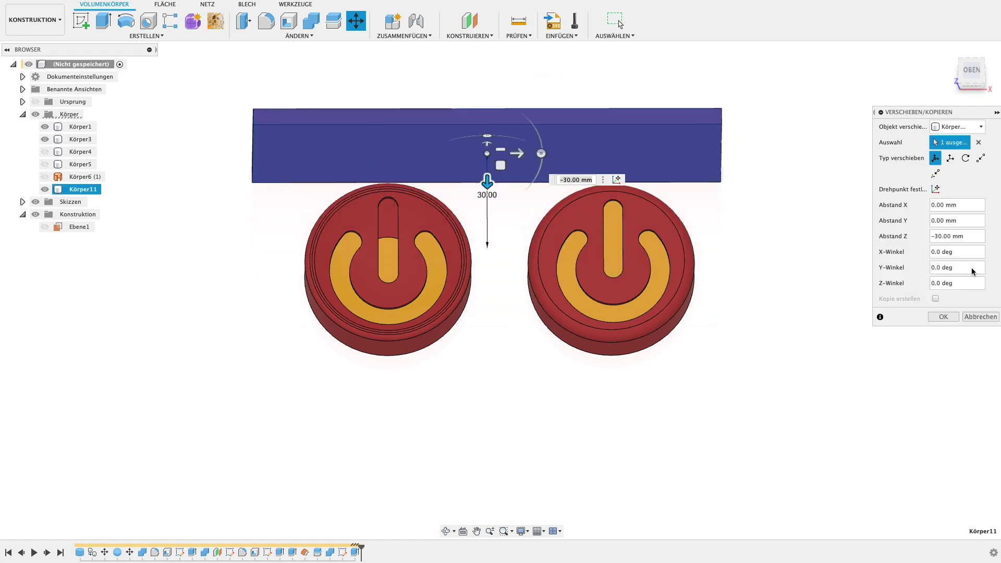
left_click(947, 317)
mouse_move(771, 197)
middle_mouse_down("shift")
mouse_move(771, 172)
mouse_move(793, 190)
middle_mouse_up("shift")
Apply grey powder coat to plate Körper11 and try face-level appearance mode.
key("a")
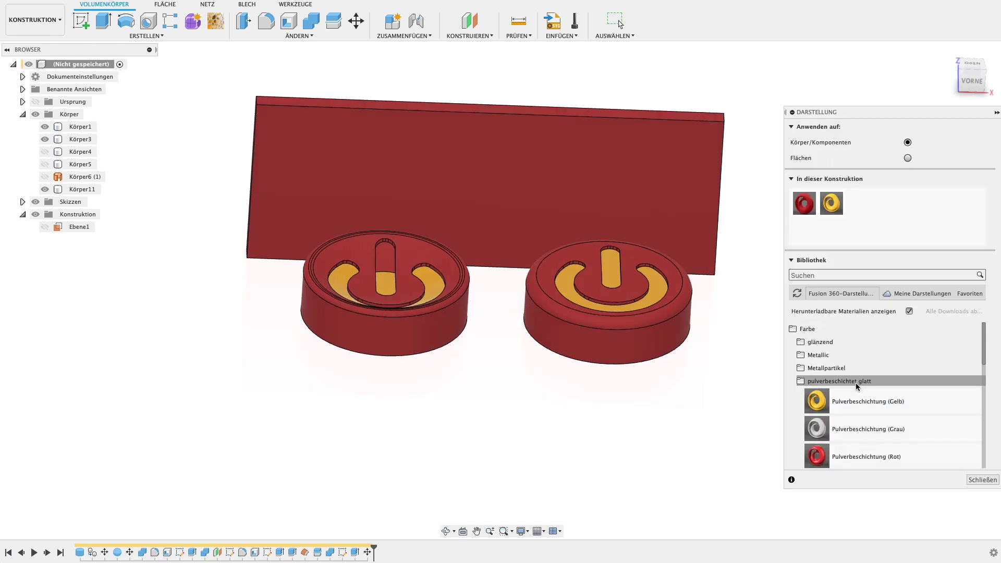
left_click_drag(865, 437, 490, 188)
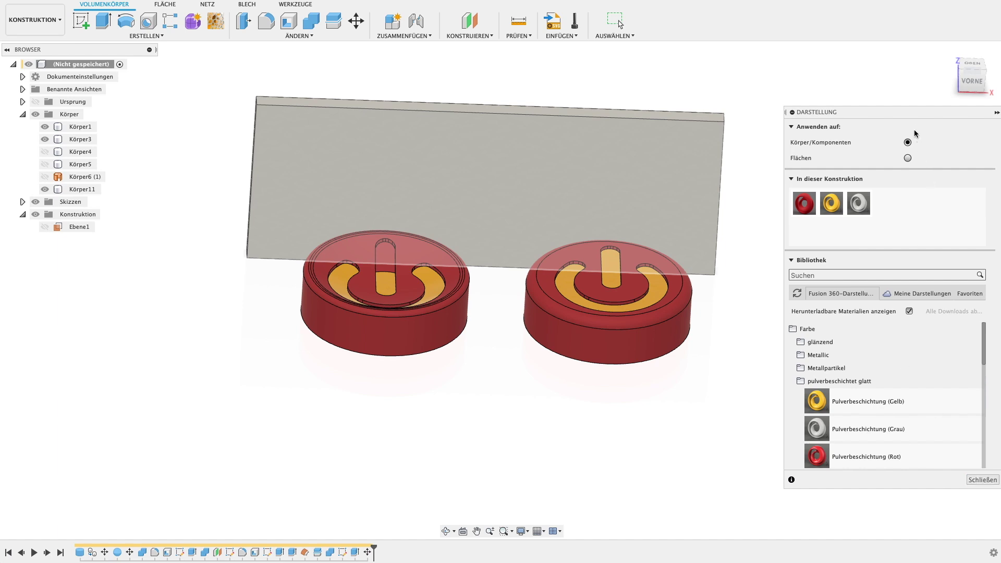
left_click(592, 167)
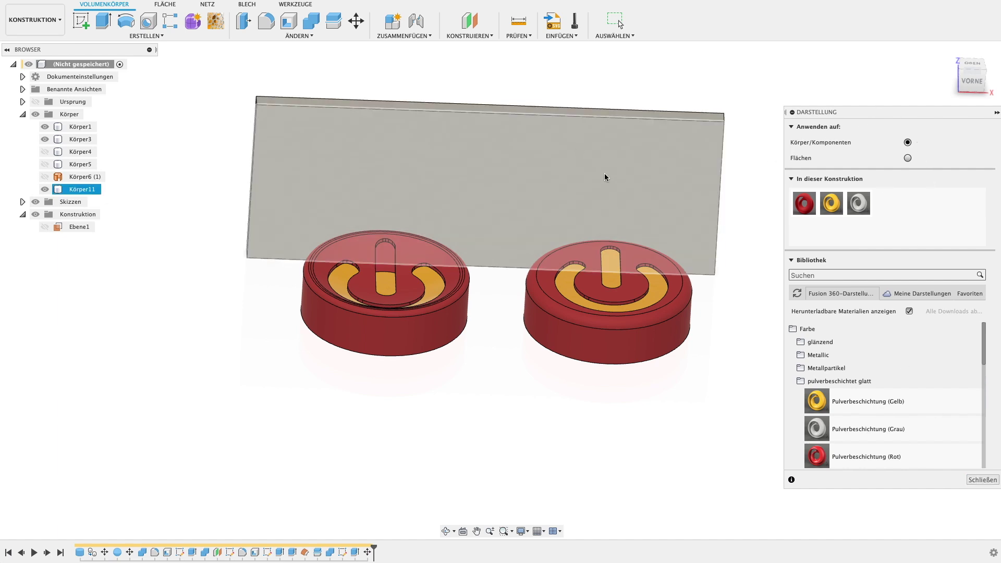
left_click(907, 158)
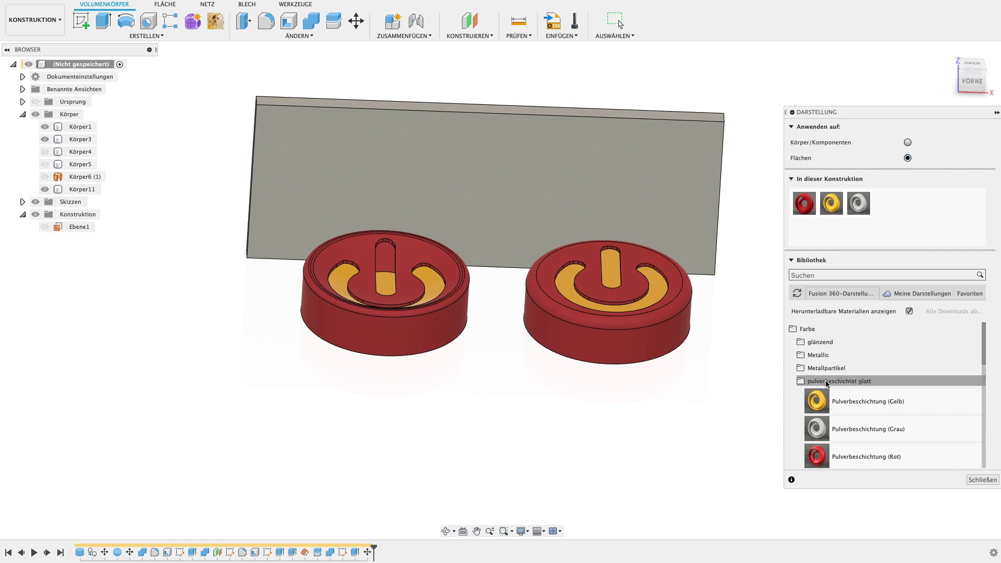
scroll(857, 407, "down", 3)
left_click(862, 384)
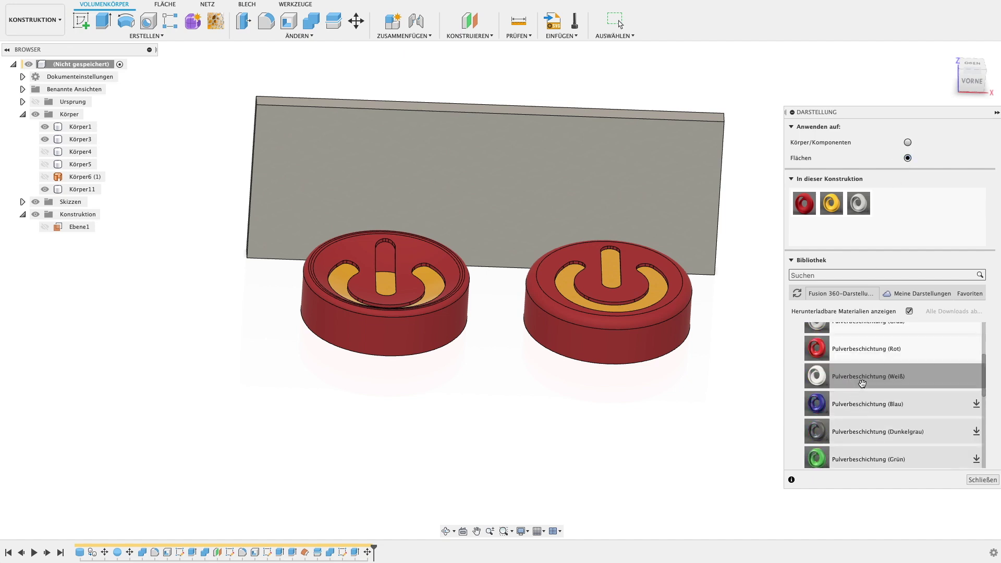
Make the whole plate red with a grey front face, then close the library.
left_click(908, 142)
left_click_drag(805, 203, 611, 160)
scroll(886, 376, "up", 3)
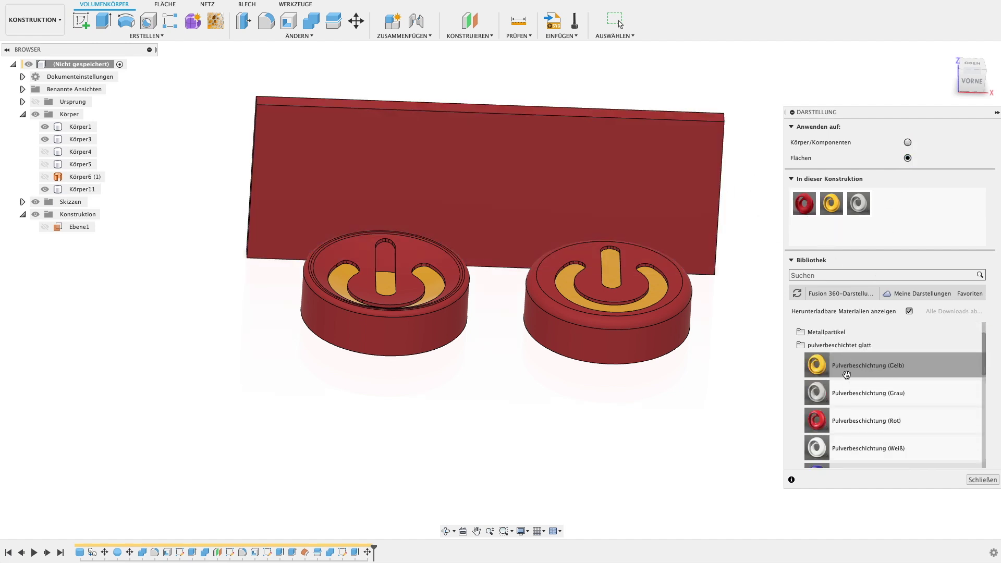
left_click_drag(817, 393, 675, 159)
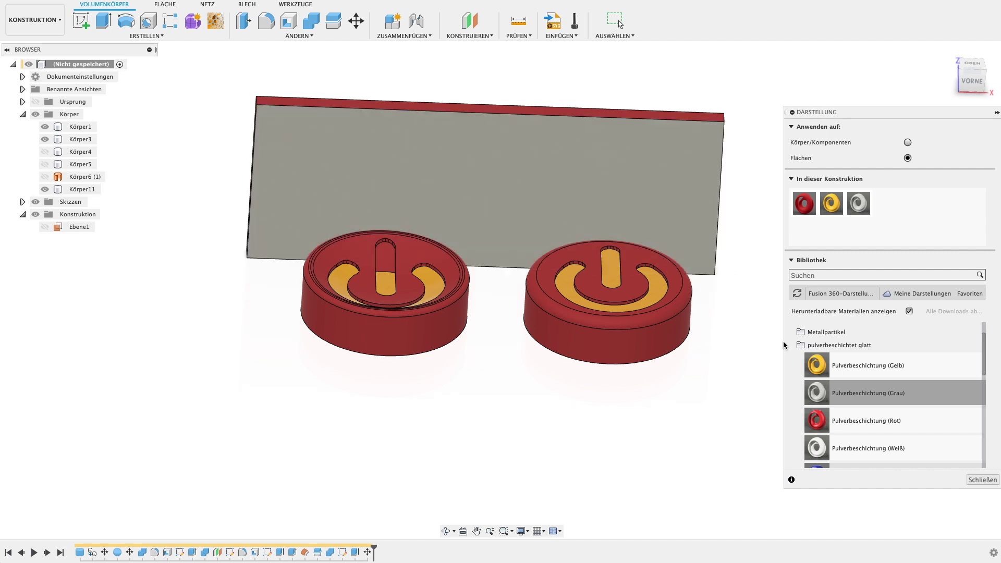
left_click(985, 481)
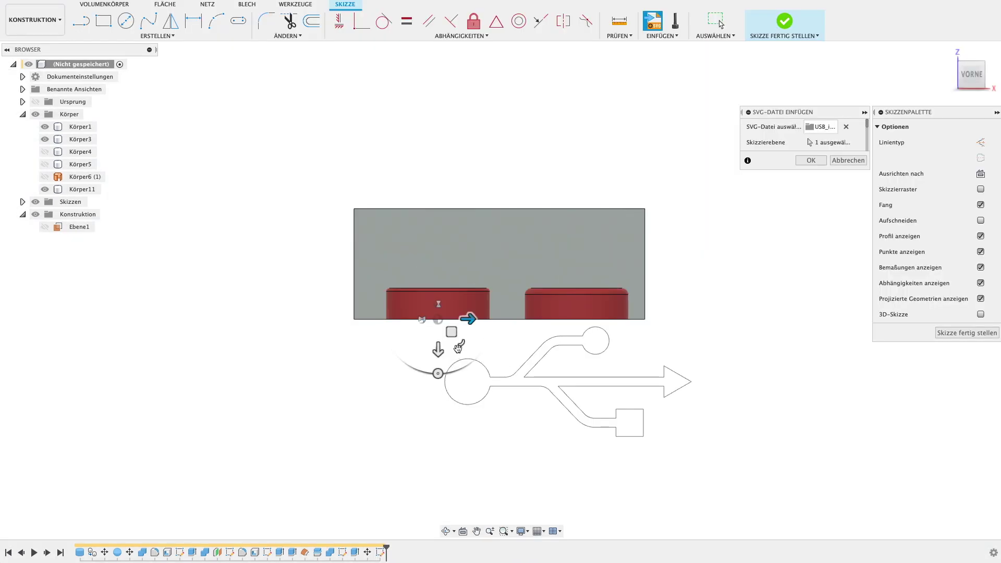
Scale down the USB-symbol outline and place it on the plate's upper area.
mouse_move(459, 348)
left_mouse_down()
mouse_move(441, 333)
mouse_move(432, 221)
left_mouse_up()
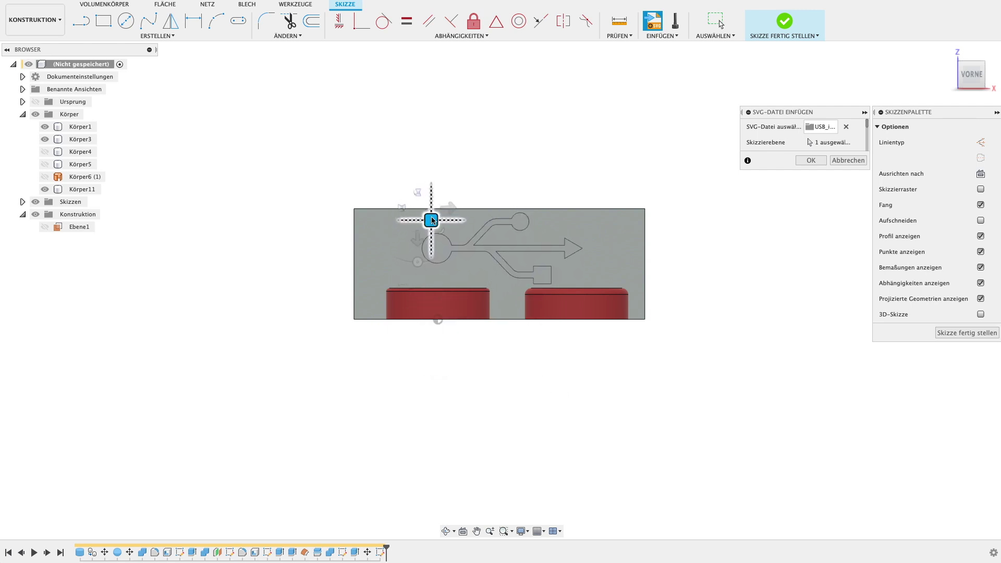
left_click(808, 161)
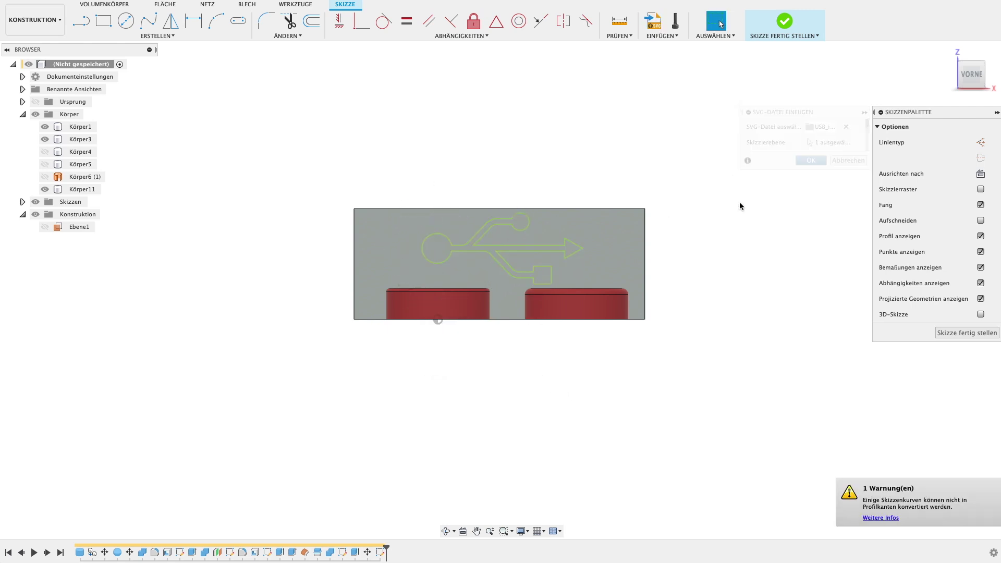
key("e")
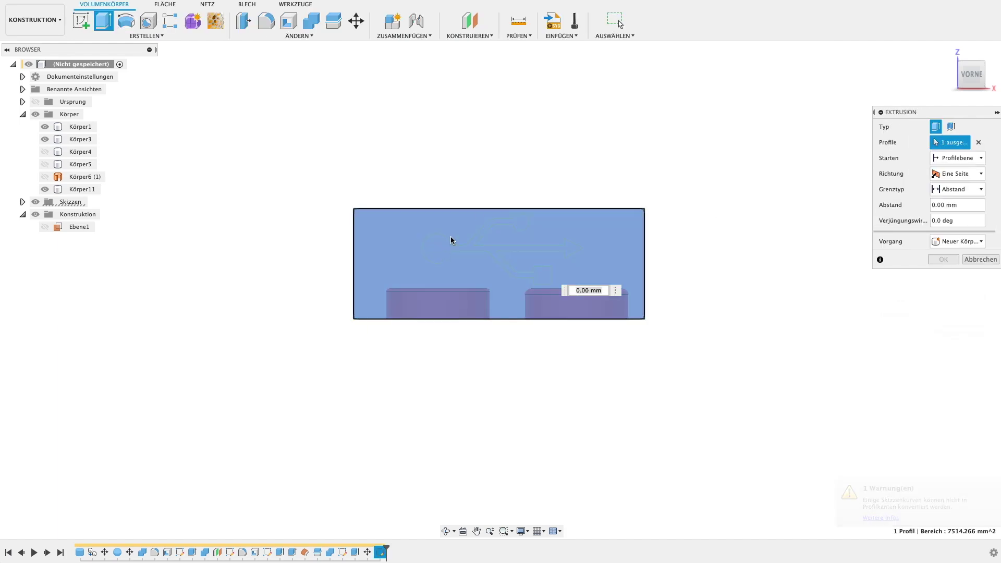
Cancel the USB-symbol extrusion attempts and view the sketch from the front.
key("Escape")
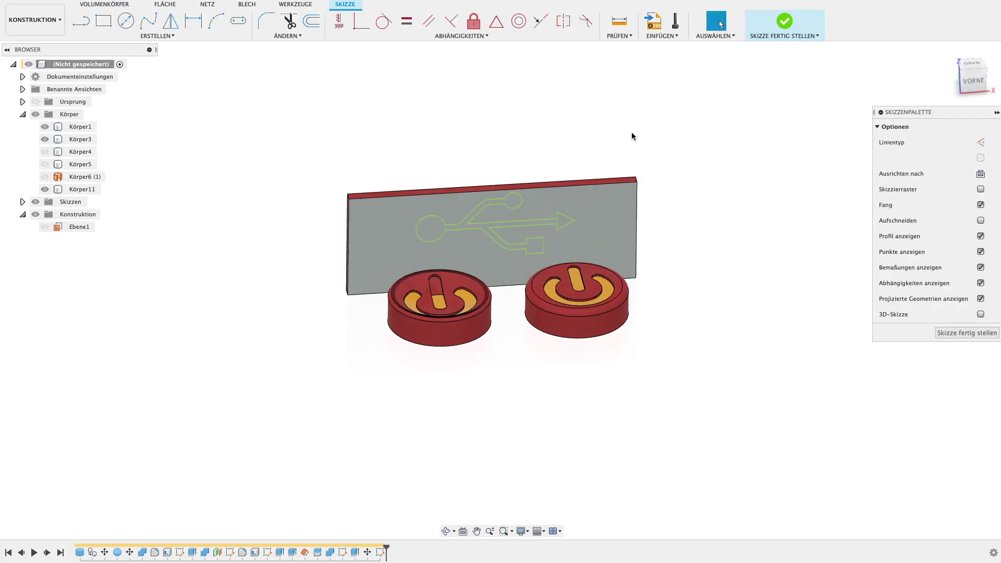
key("e")
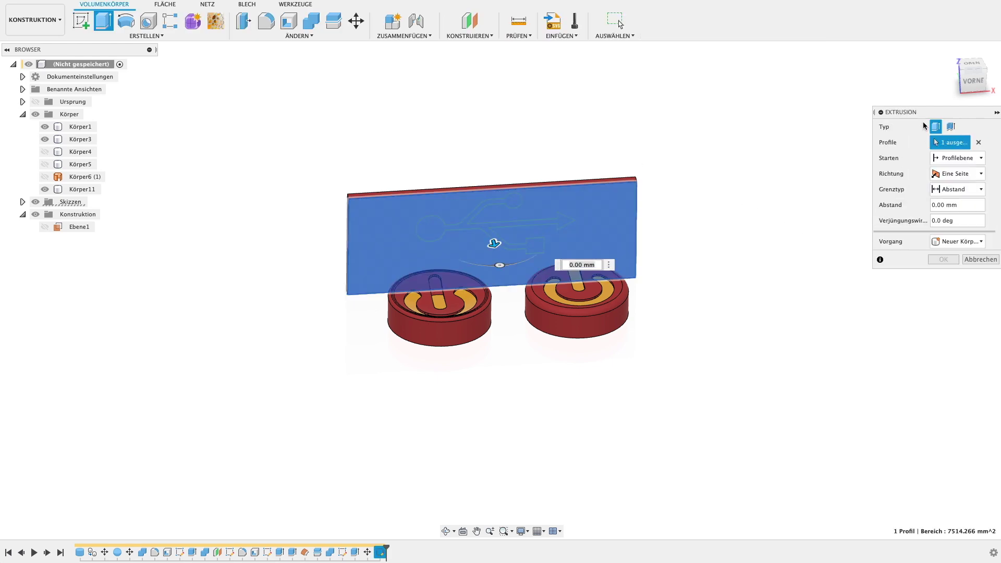
left_click(979, 142)
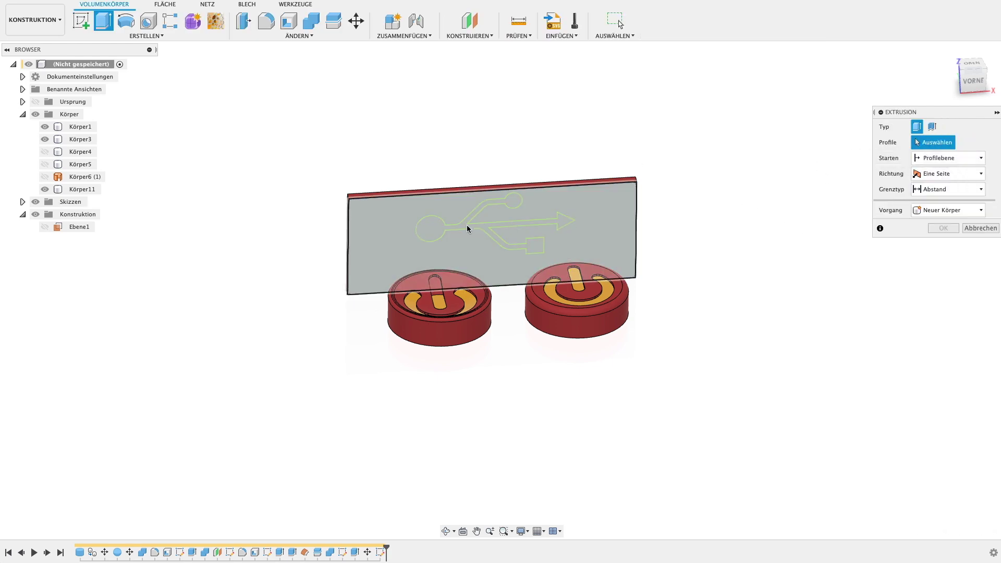
left_click(437, 231)
key("Escape")
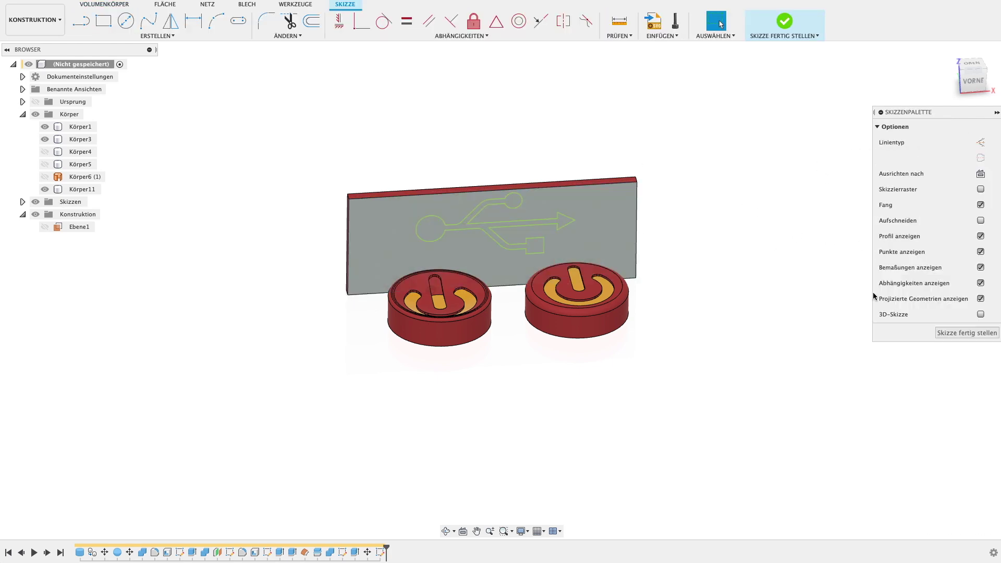
scroll(503, 210, "up", 3)
scroll(503, 212, "up", 3)
scroll(487, 201, "up", 3)
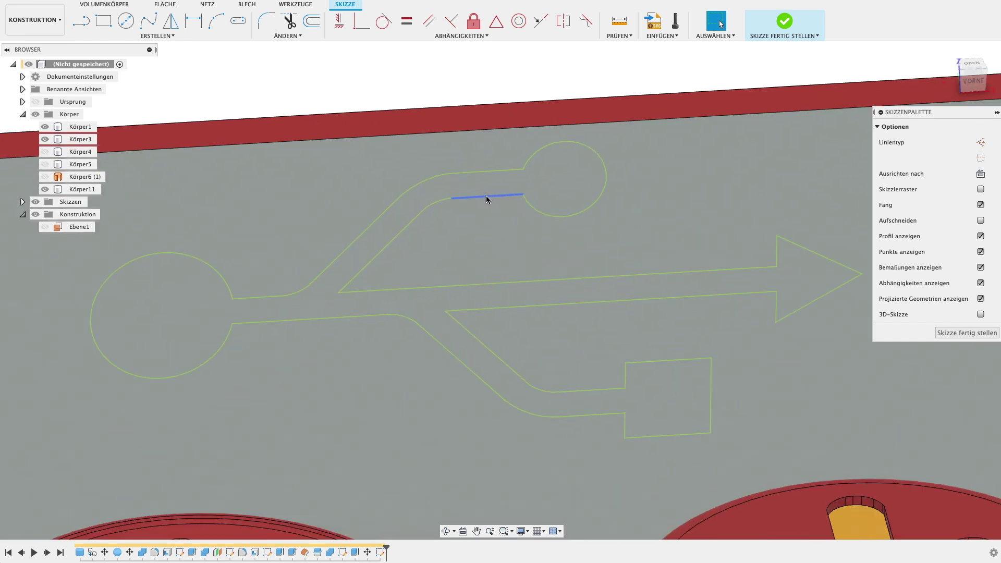
key("F6")
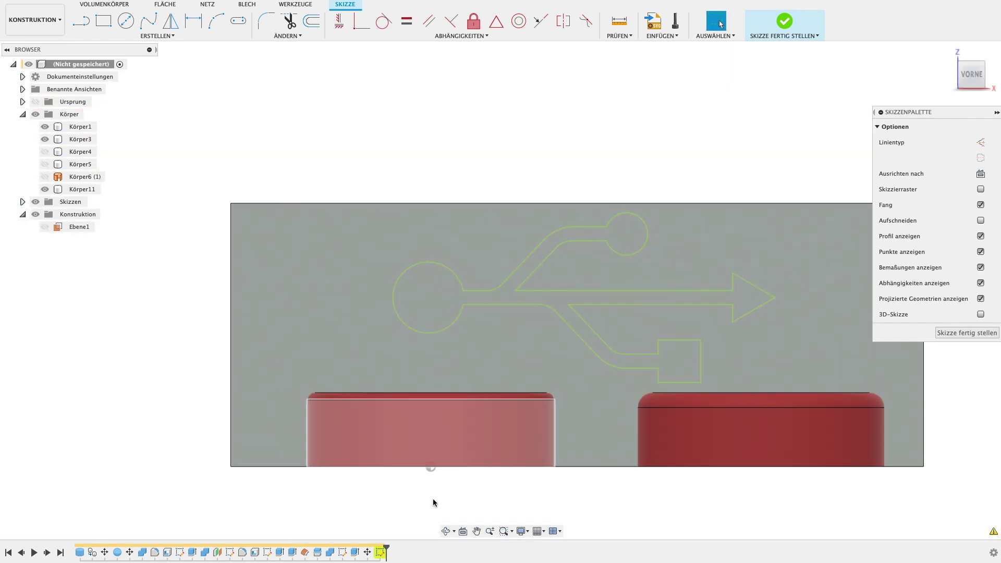
Inspect the sketch calculation warning and zoom in on the overlapping curve.
left_click(383, 551)
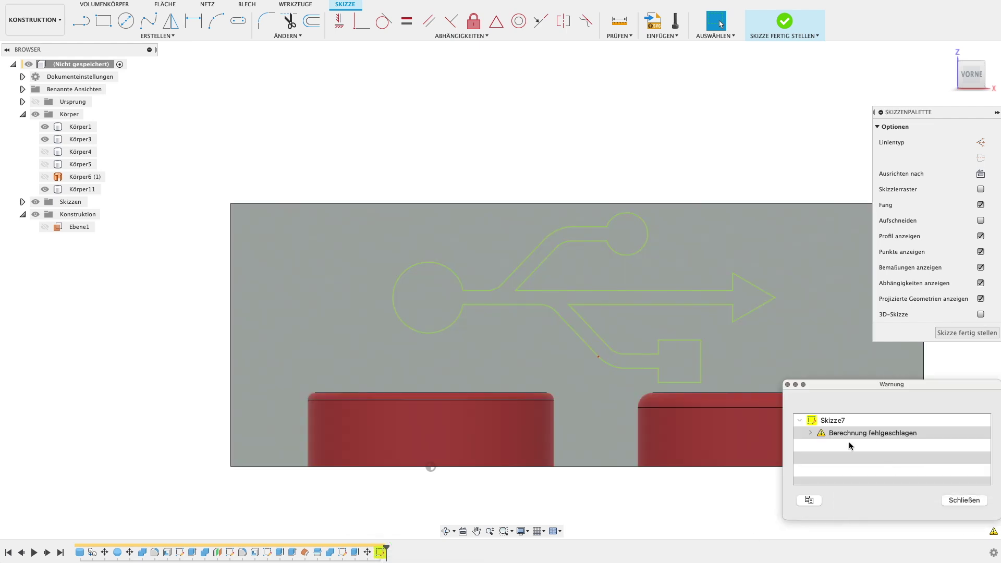
left_click(810, 433)
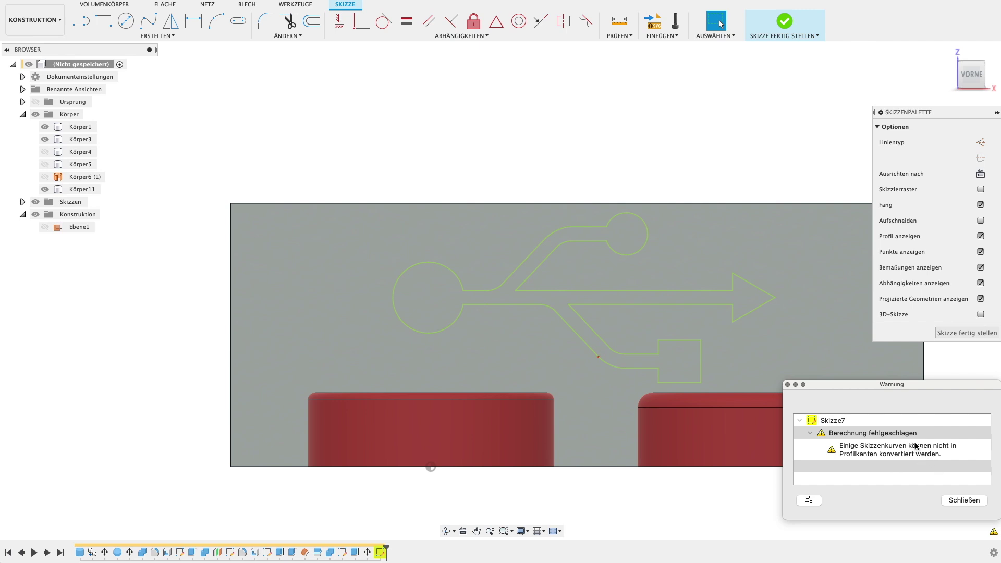
scroll(614, 358, "up", 3)
scroll(574, 349, "up", 4)
scroll(626, 379, "up", 2)
scroll(657, 373, "up", 2)
scroll(654, 367, "up", 2)
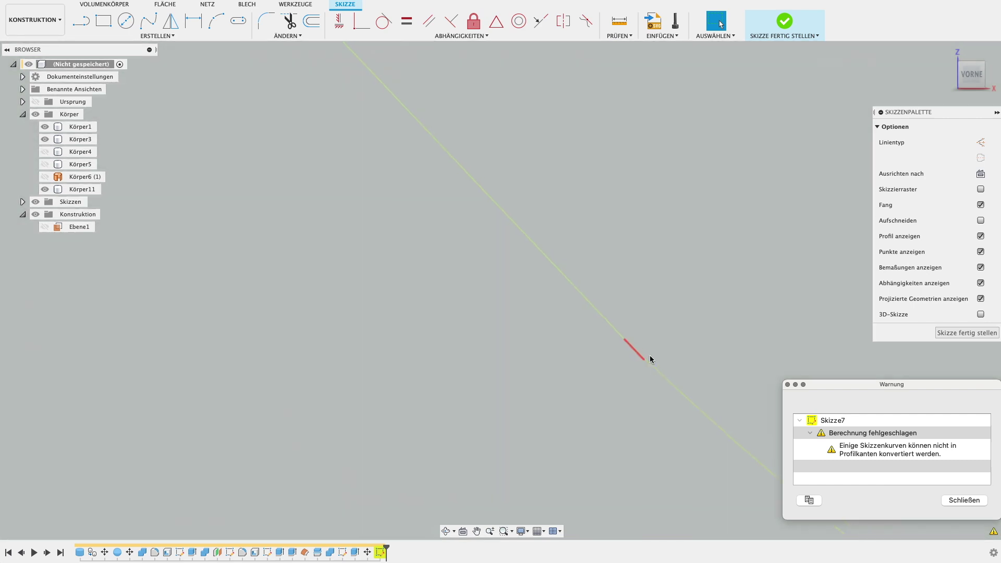
scroll(644, 362, "down", 2)
scroll(631, 365, "down", 2)
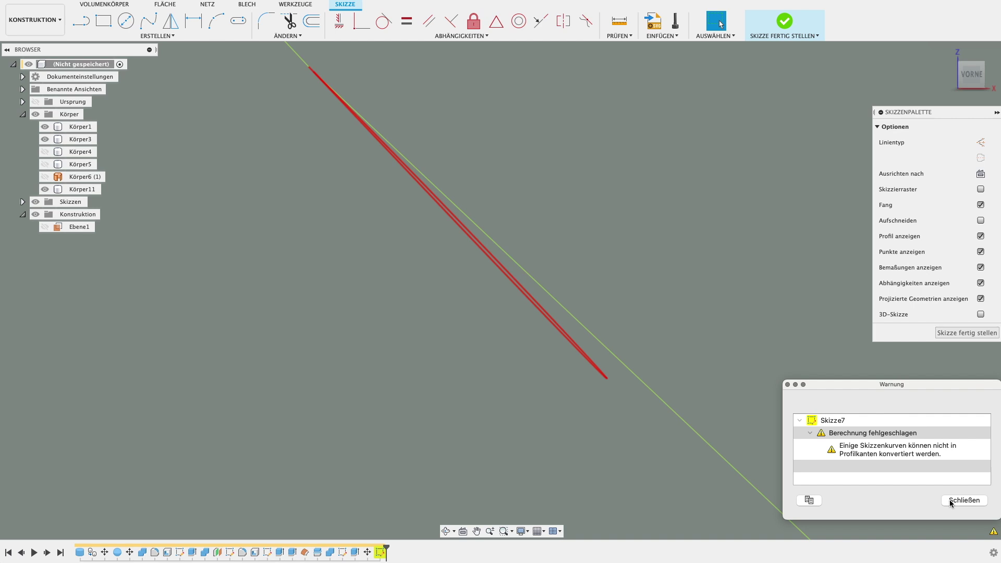
left_click(964, 501)
scroll(526, 322, "down", 1)
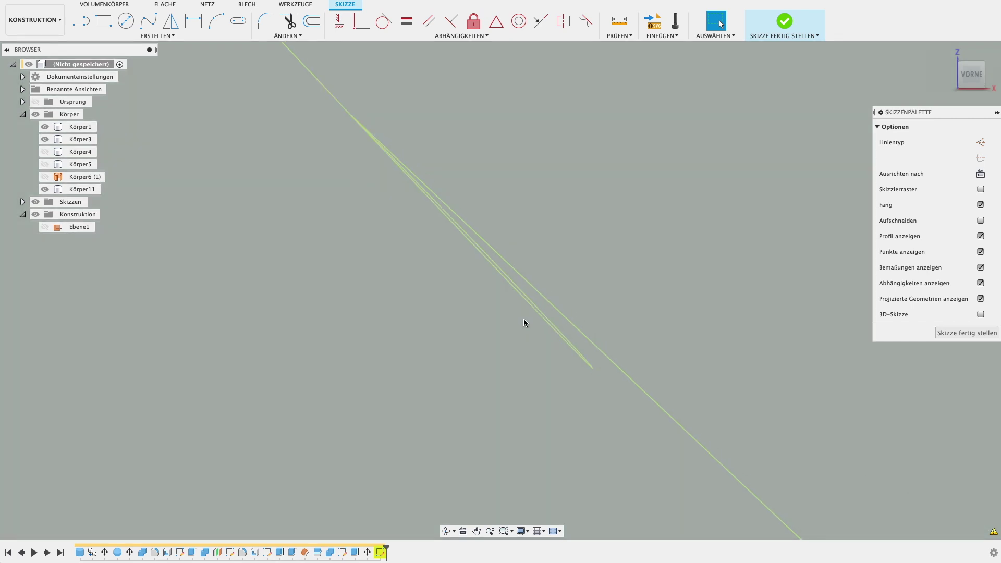
Trim away the duplicate overlapping curve in the USB outline.
key("t")
left_click(538, 322)
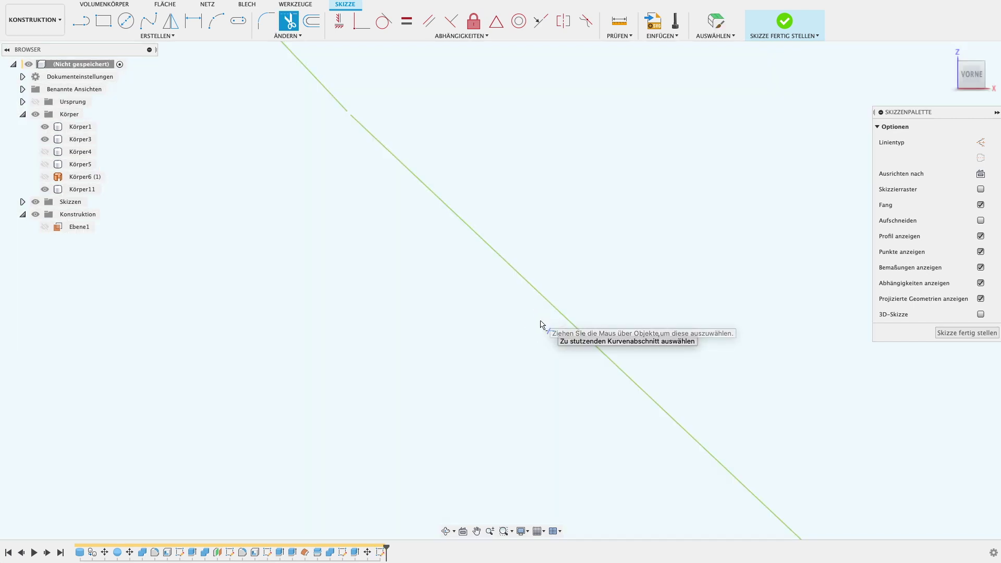
key("Escape")
scroll(365, 117, "up", 1)
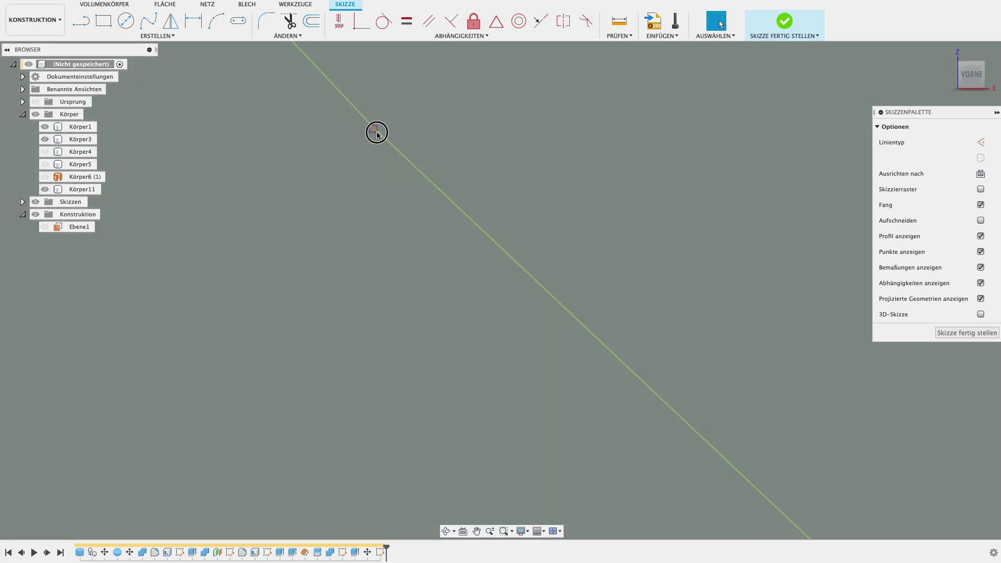
Redraw a short line on the diagonal edge so the USB symbol forms a closed profile.
key("l")
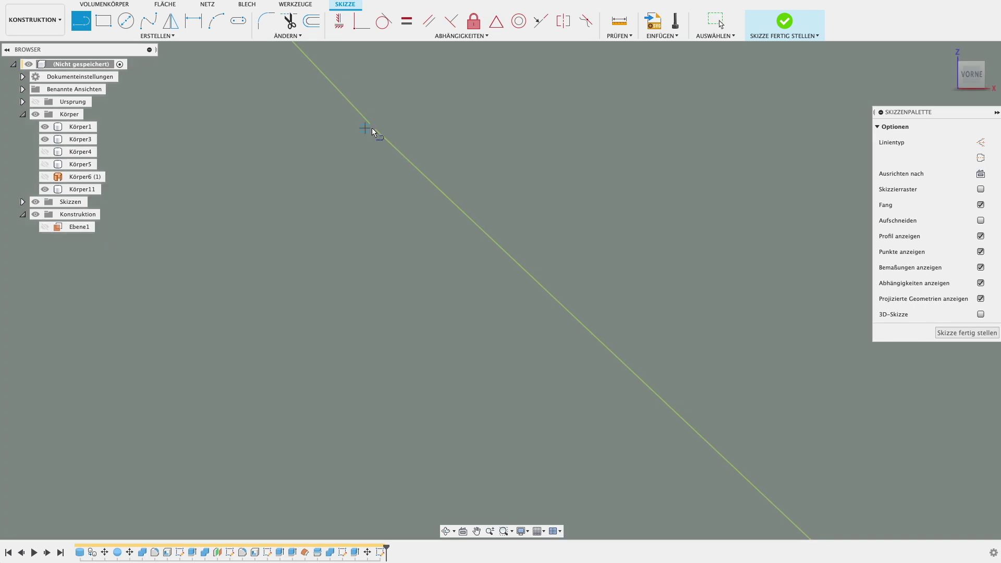
left_click(368, 127)
key("Escape")
scroll(339, 177, "down", 3)
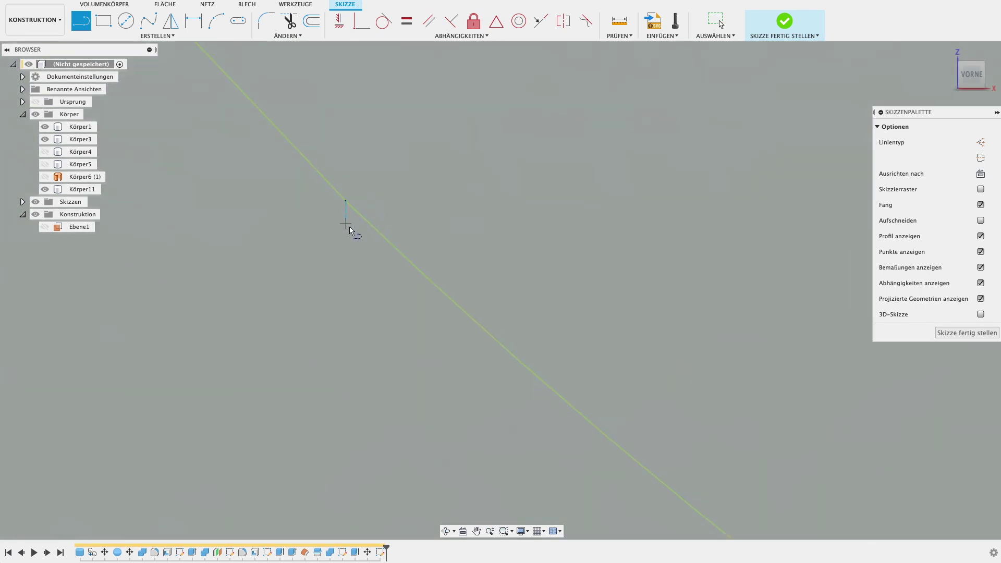
key("Escape")
scroll(400, 205, "down", 5)
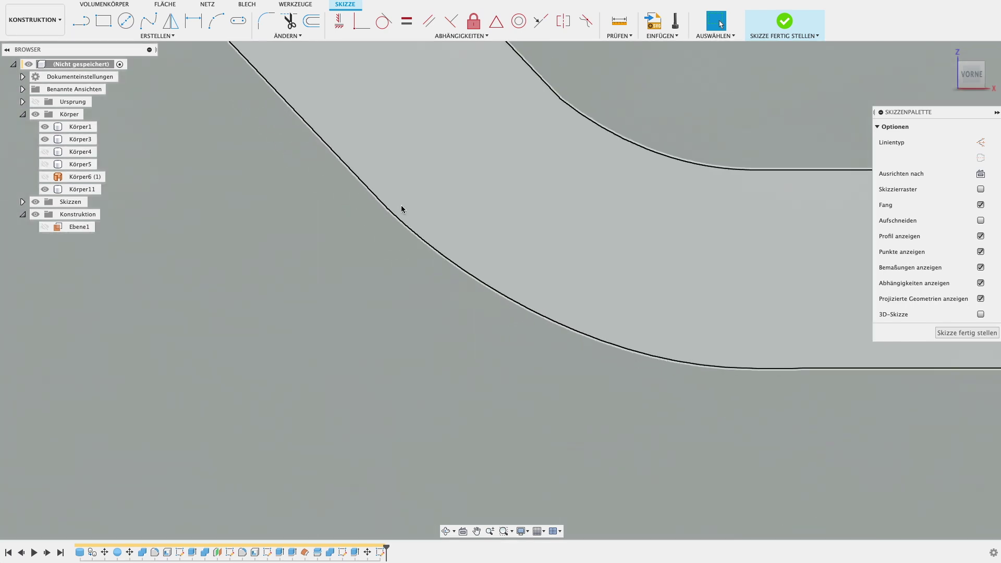
scroll(402, 206, "down", 3)
scroll(402, 206, "down", 2)
scroll(402, 206, "down", 2)
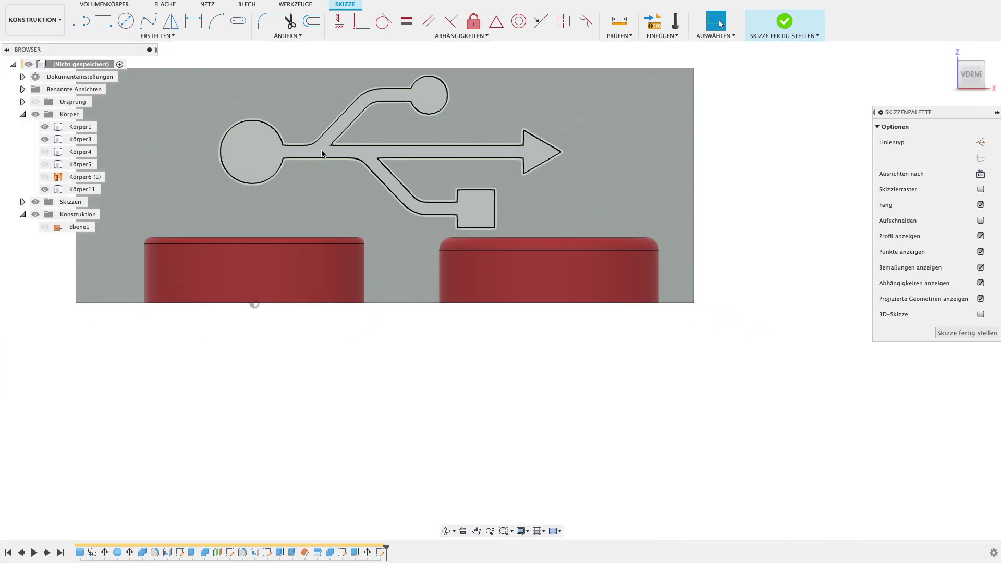
key("e")
middle_click_drag(280, 157, 378, 267)
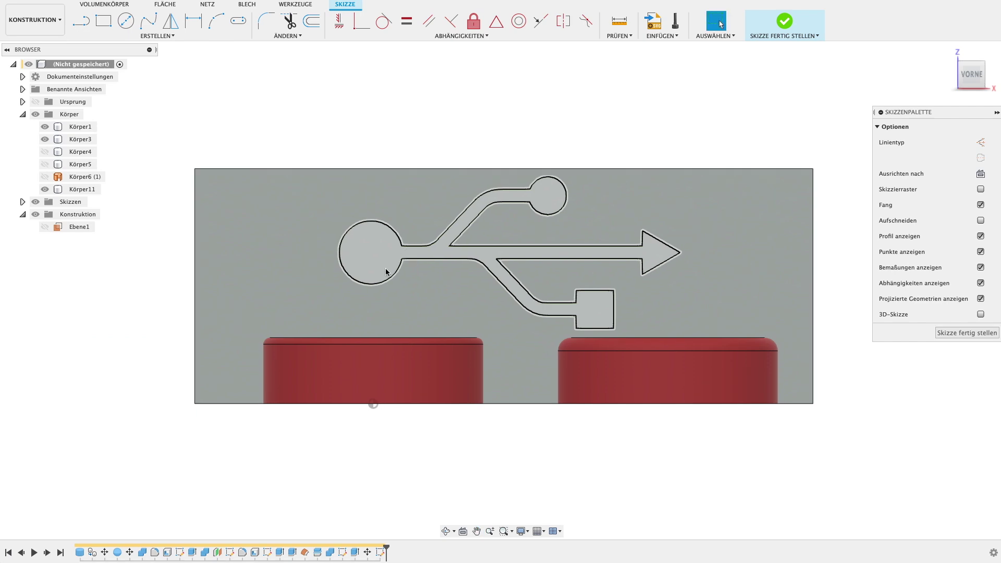
Extrude the USB symbol profile -2 mm into the gray plate, then orbit to inspect it.
left_click(378, 268)
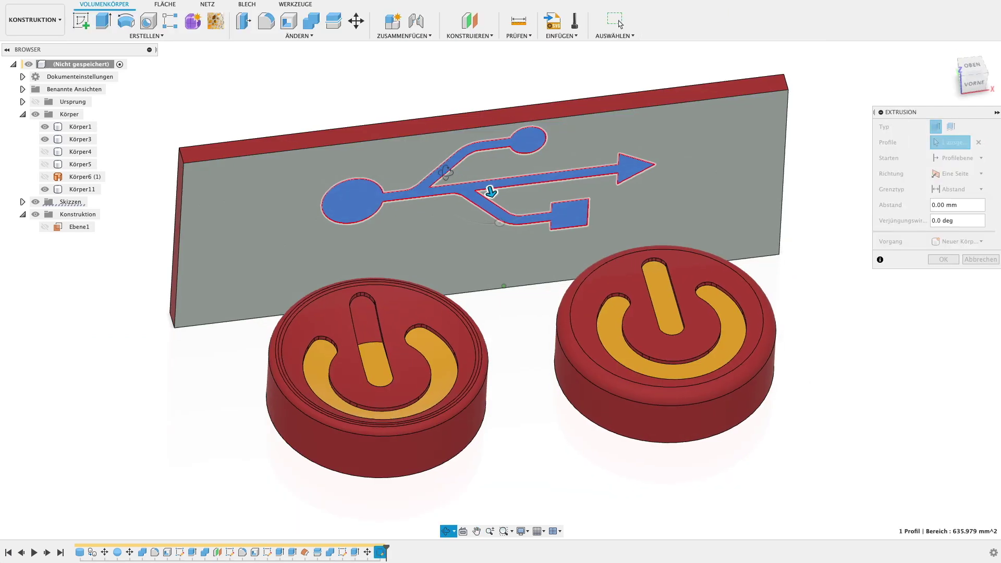
middle_click_drag(446, 172, 442, 167, "shift")
type("-2")
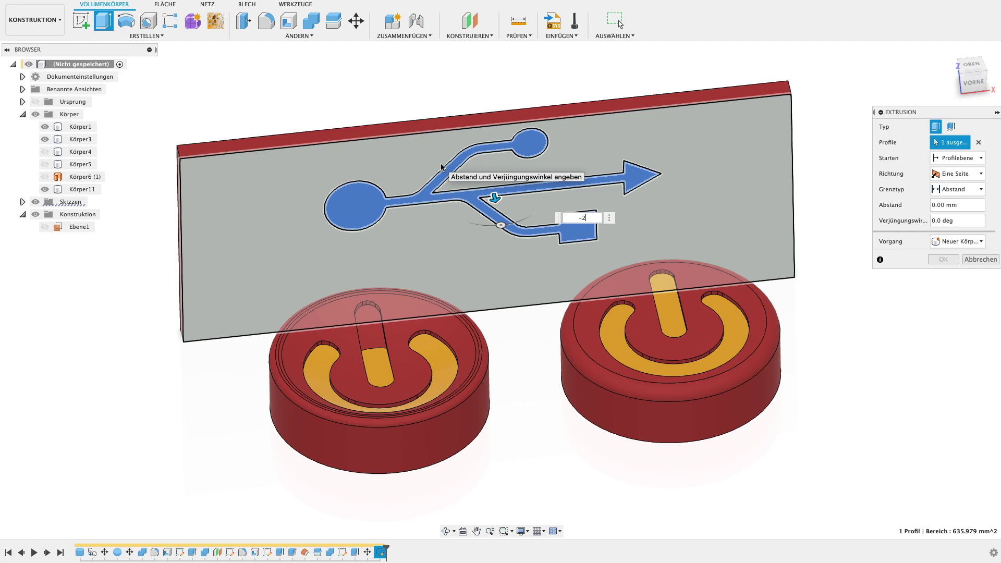
key("Return")
key("Return")
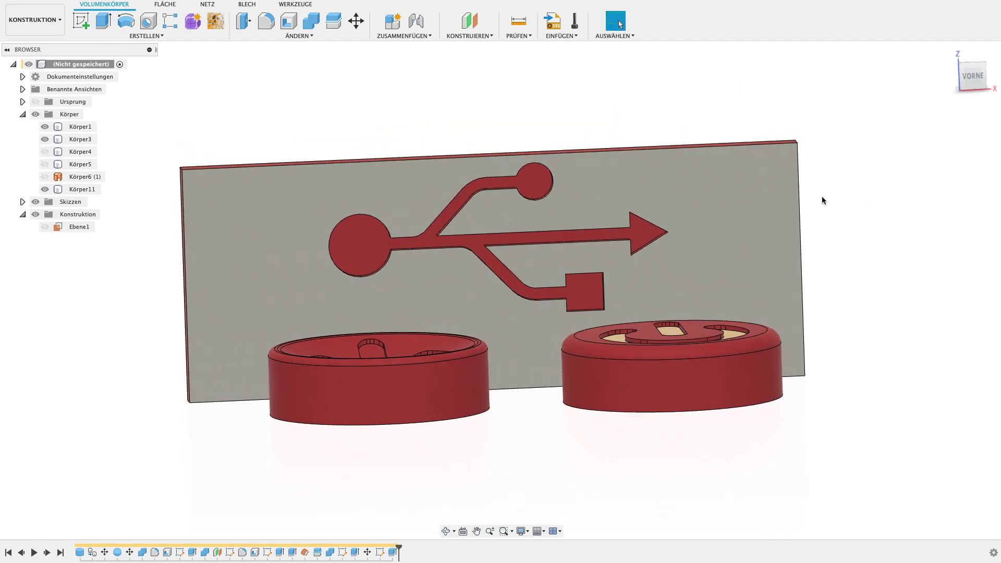
left_click(775, 278)
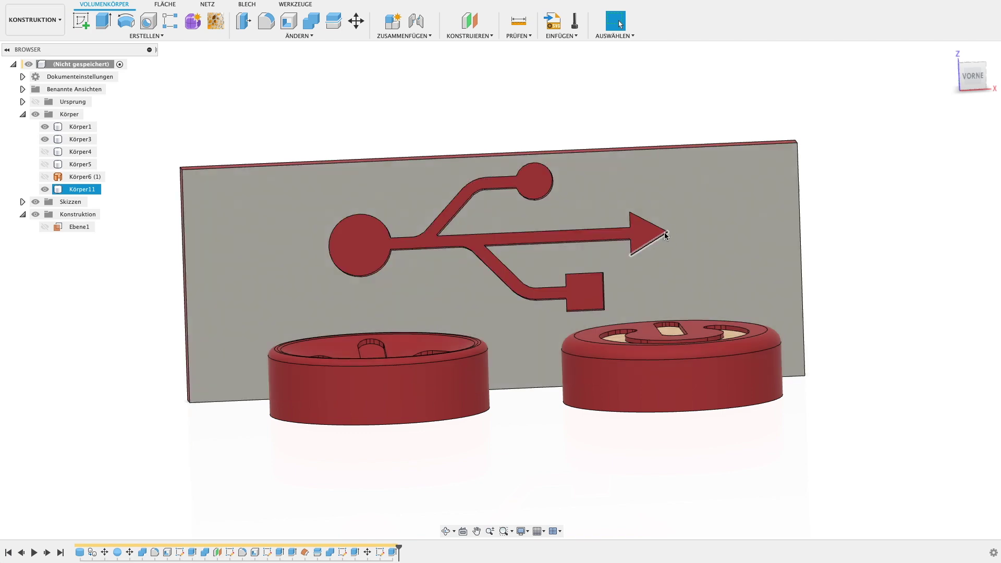
mouse_move(650, 263)
middle_mouse_down("shift")
mouse_move(676, 229)
mouse_move(655, 248)
mouse_move(670, 244)
middle_mouse_up("shift")
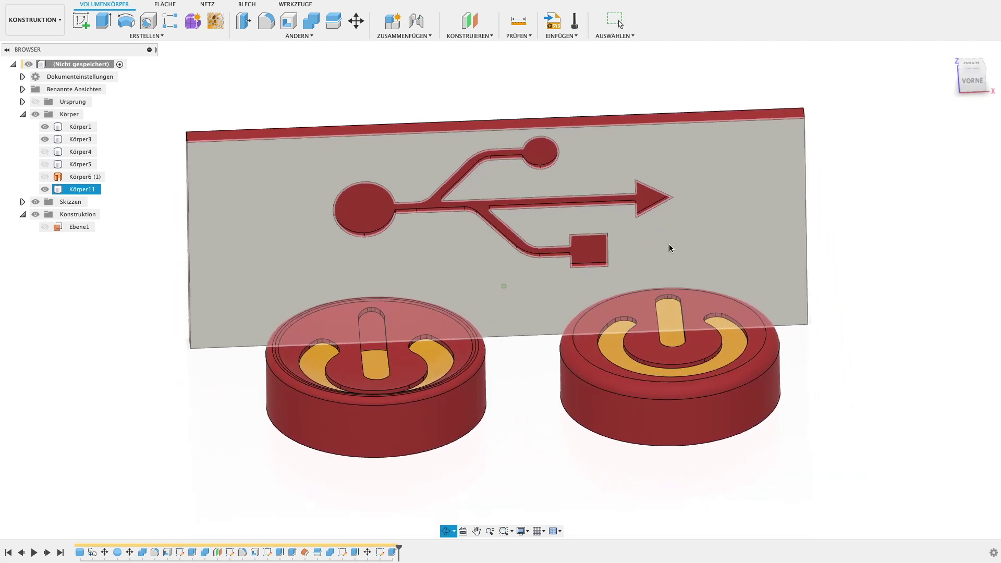
Apply Pulverbeschichtung (Gelb) to the left cap's face, with Apply To set to Flächen.
key("Escape")
key("a")
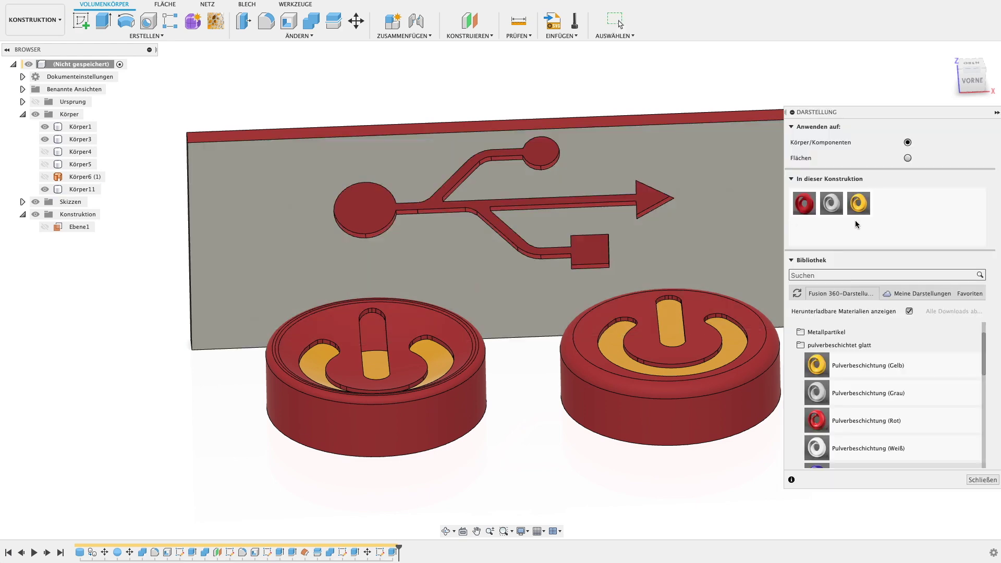
left_click_drag(859, 202, 390, 329)
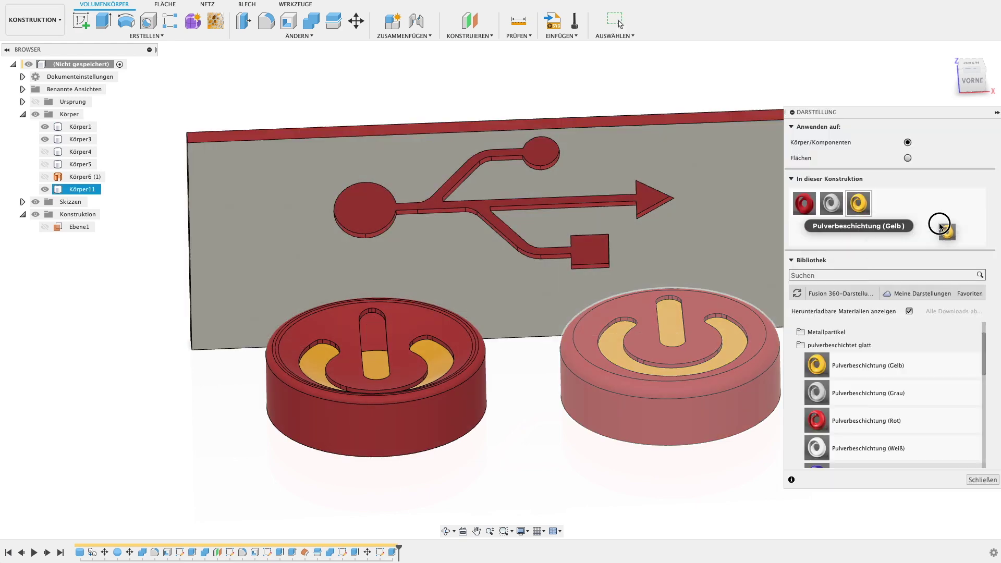
left_click(909, 158)
left_click_drag(858, 203, 376, 342)
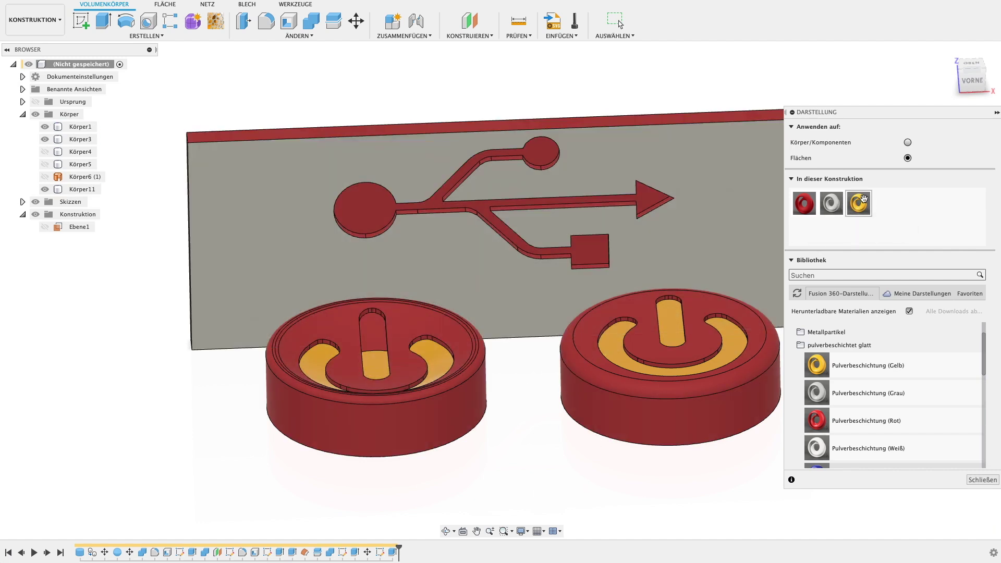
scroll(857, 425, "up", 2)
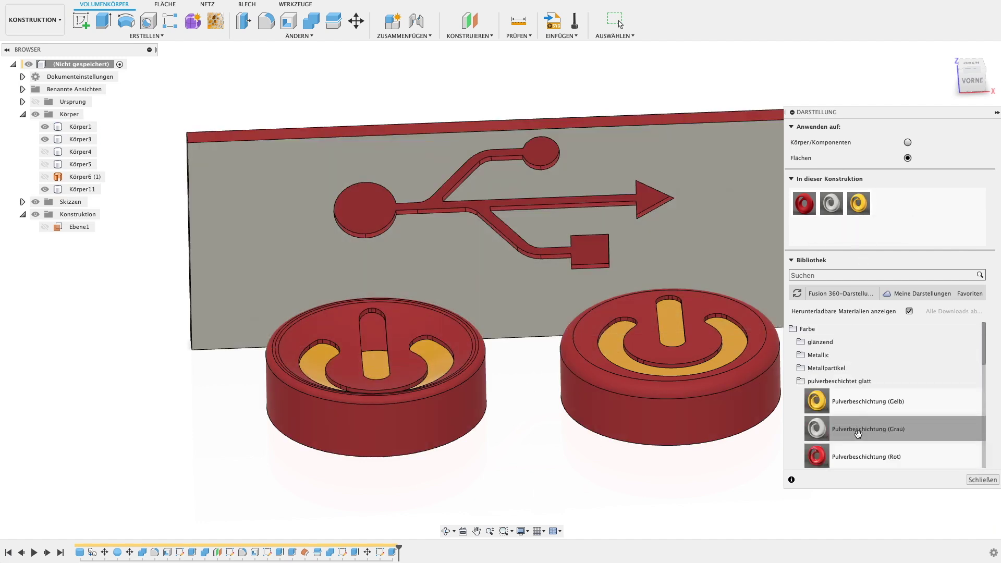
scroll(855, 428, "down", 3)
scroll(855, 428, "up", 3)
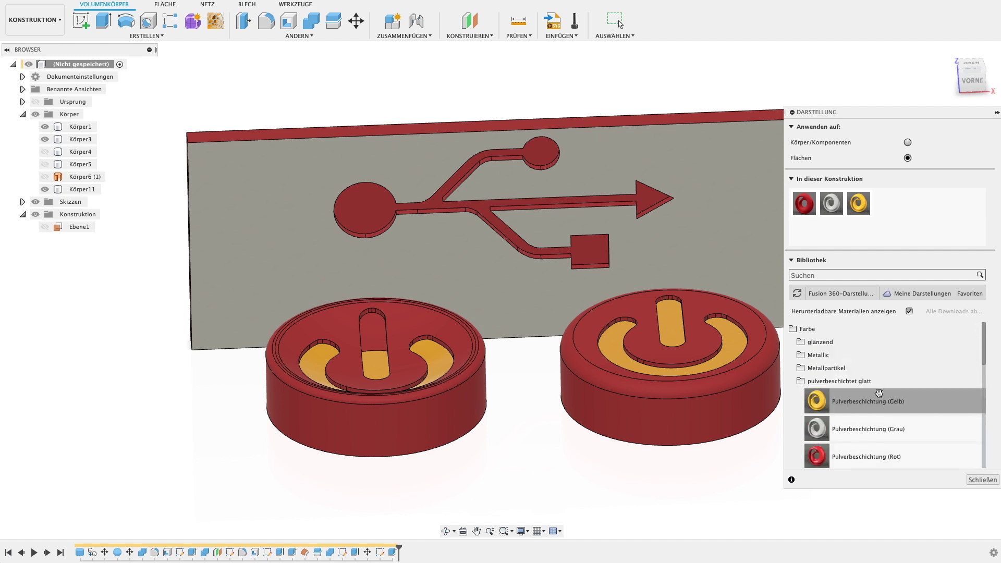